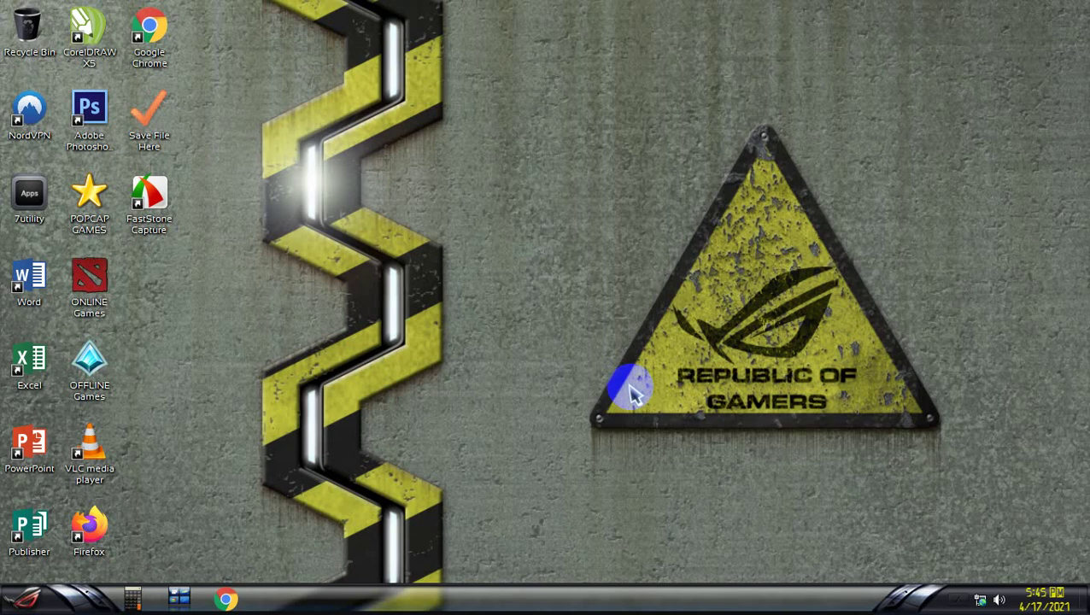
Refresh the desktop repeatedly from its right-click menu
right_click(498, 196)
click(546, 245)
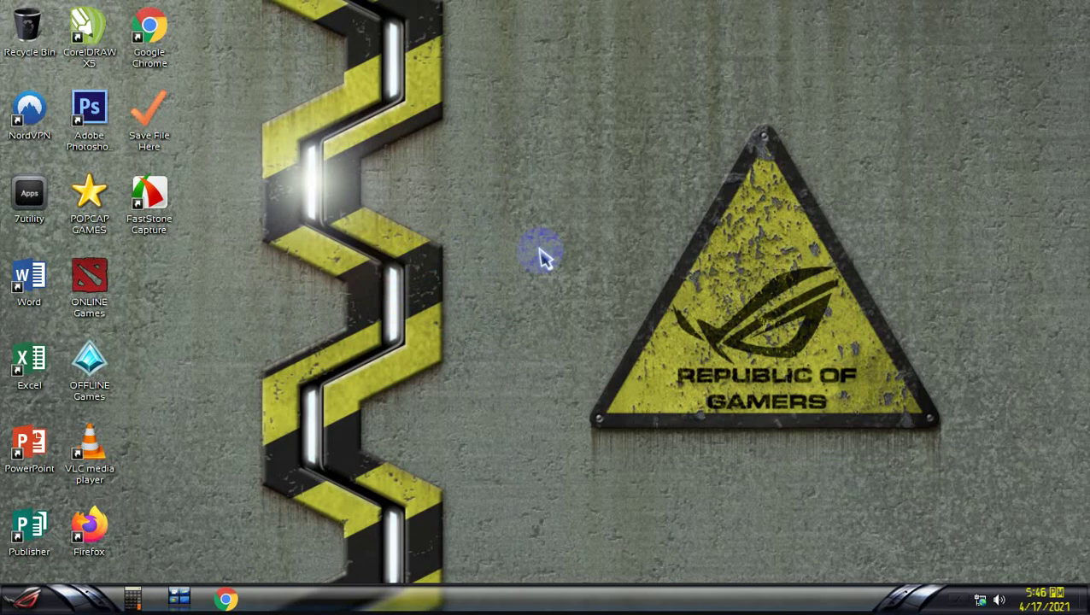
right_click(504, 245)
click(571, 245)
right_click(536, 166)
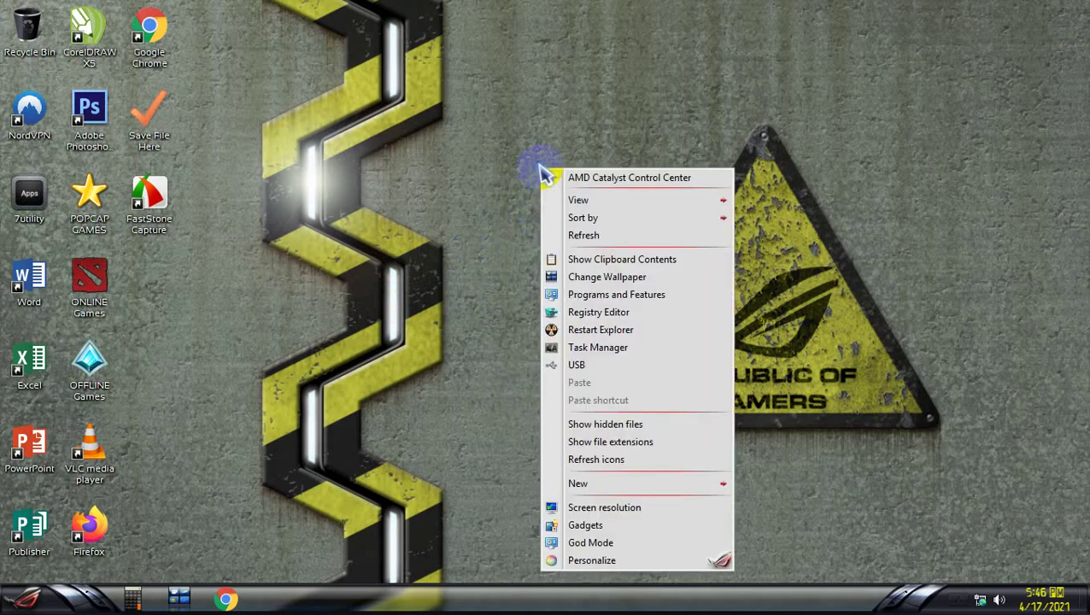
click(609, 236)
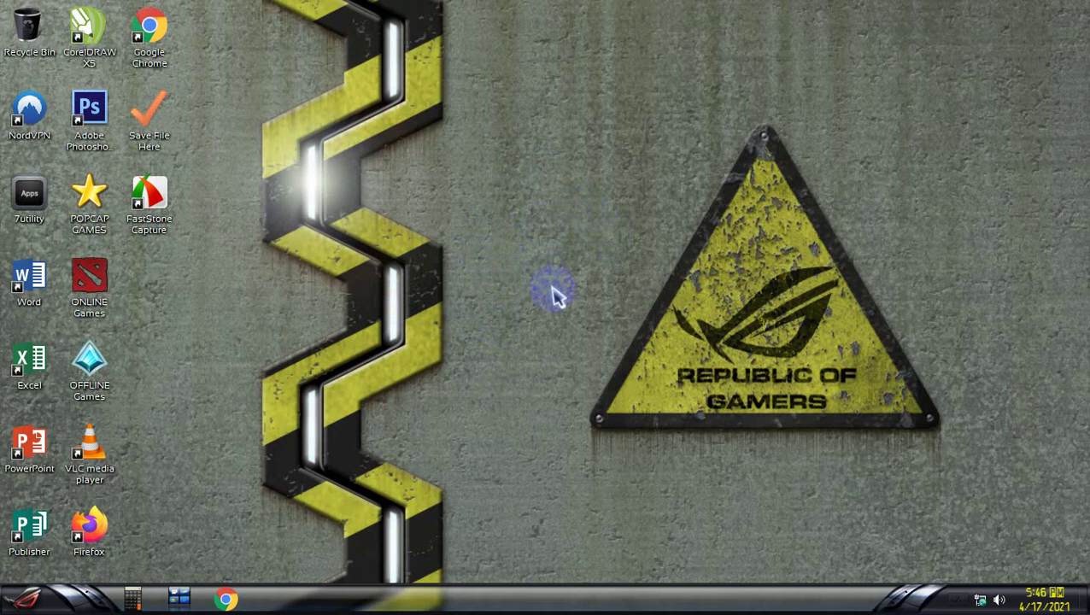
right_click(530, 202)
click(584, 247)
right_click(579, 270)
click(613, 246)
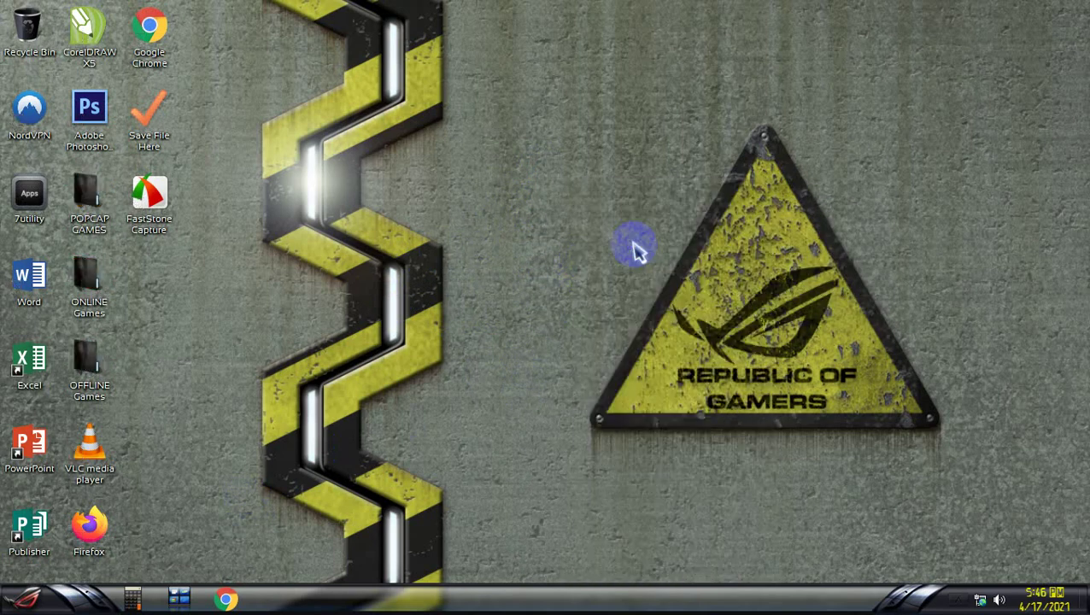
right_click(596, 177)
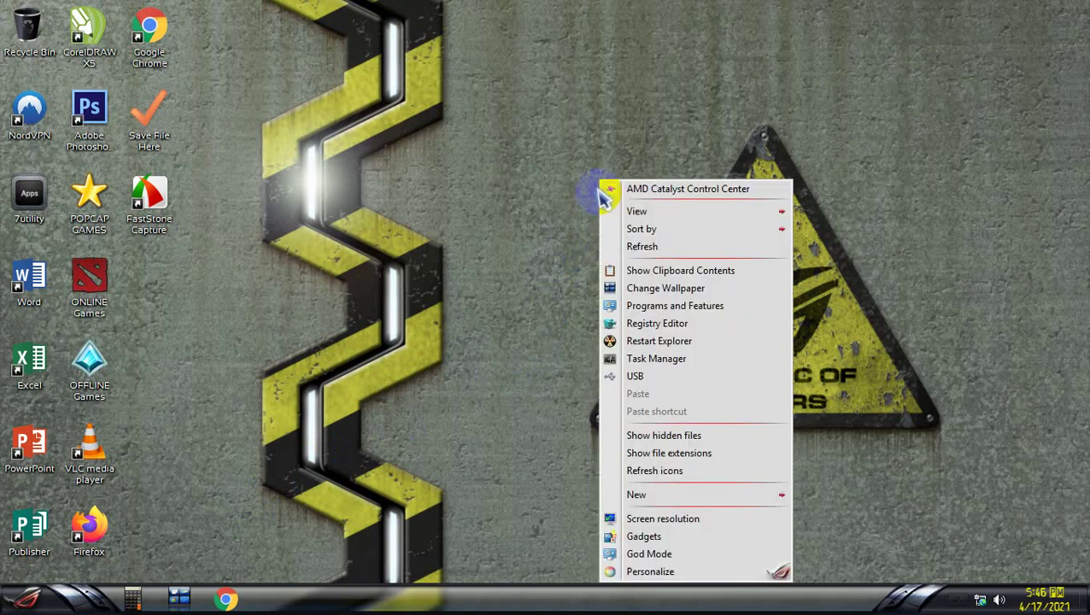
click(651, 245)
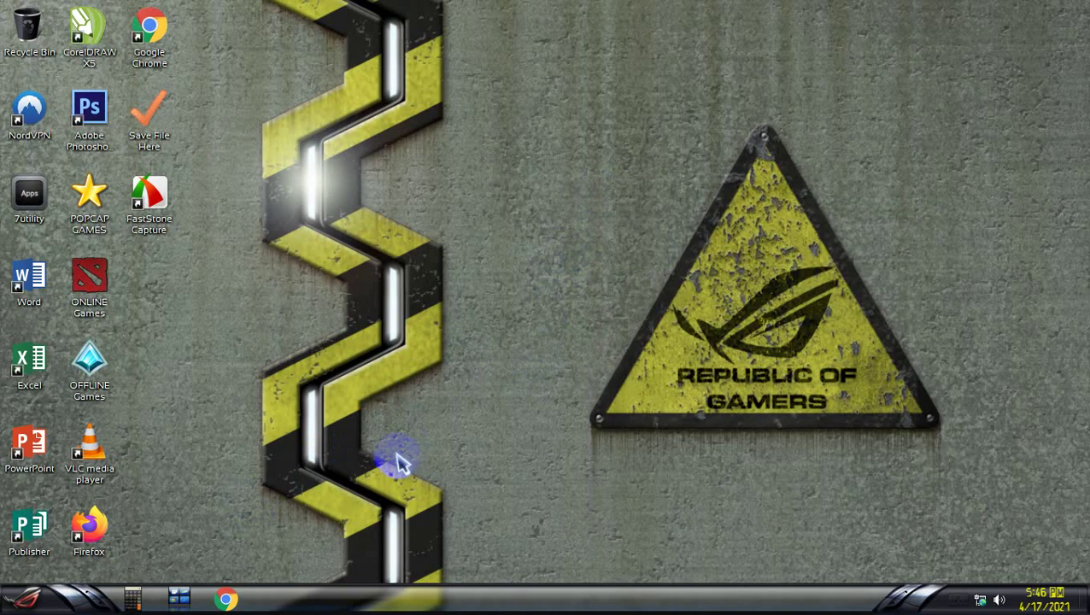
right_click(585, 260)
click(644, 246)
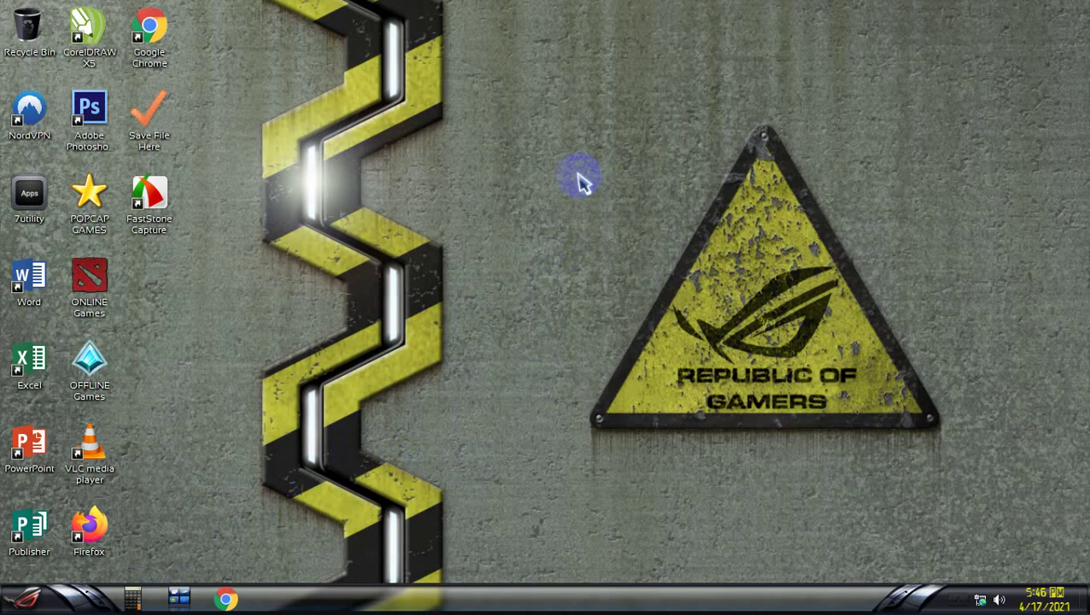
right_click(581, 181)
click(646, 245)
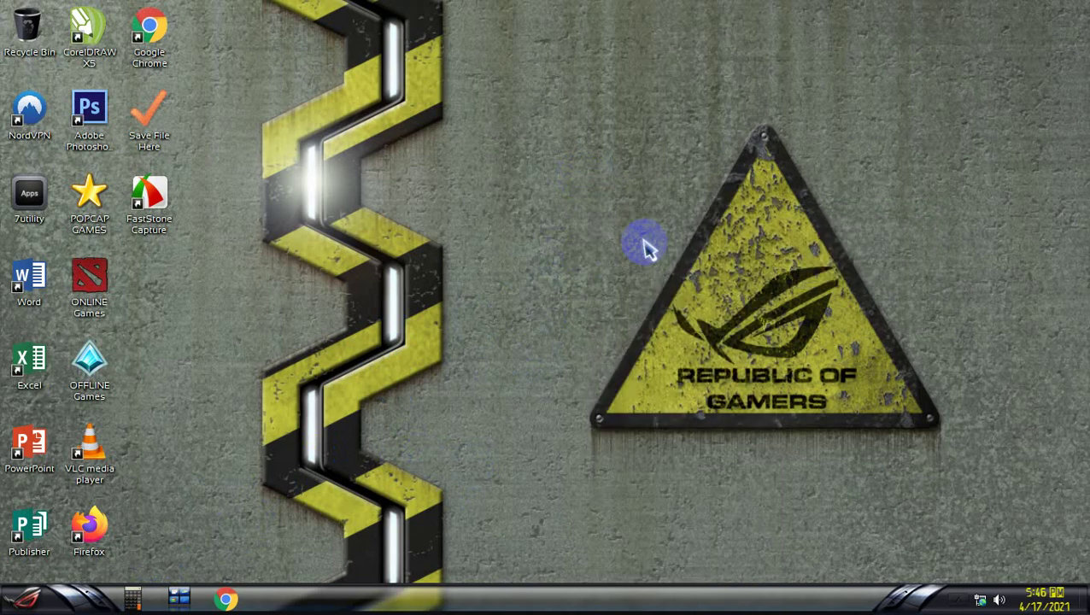
right_click(530, 180)
click(585, 245)
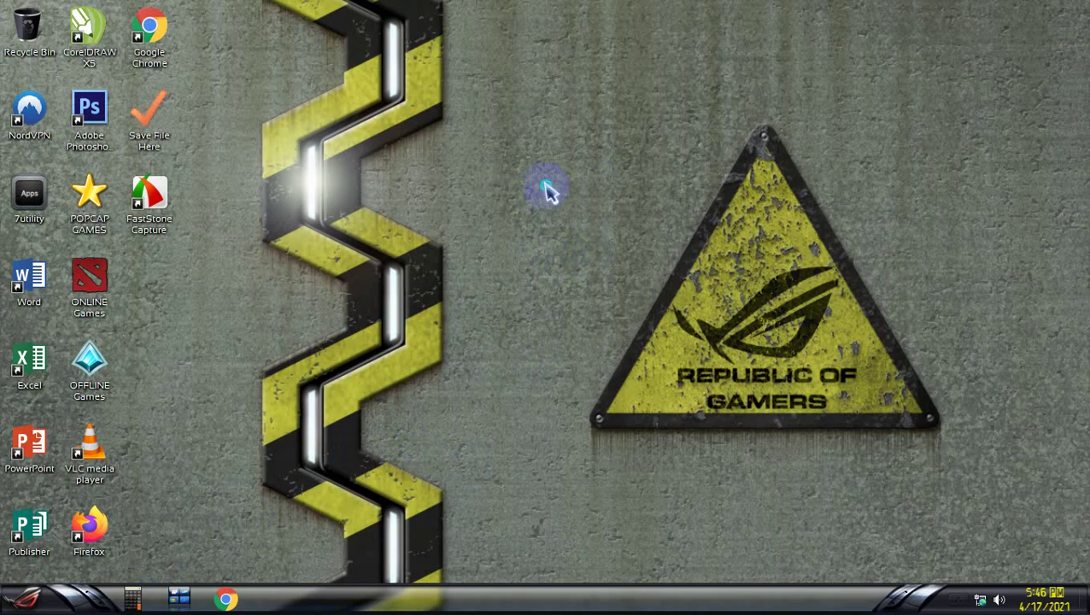
right_click(546, 186)
click(593, 246)
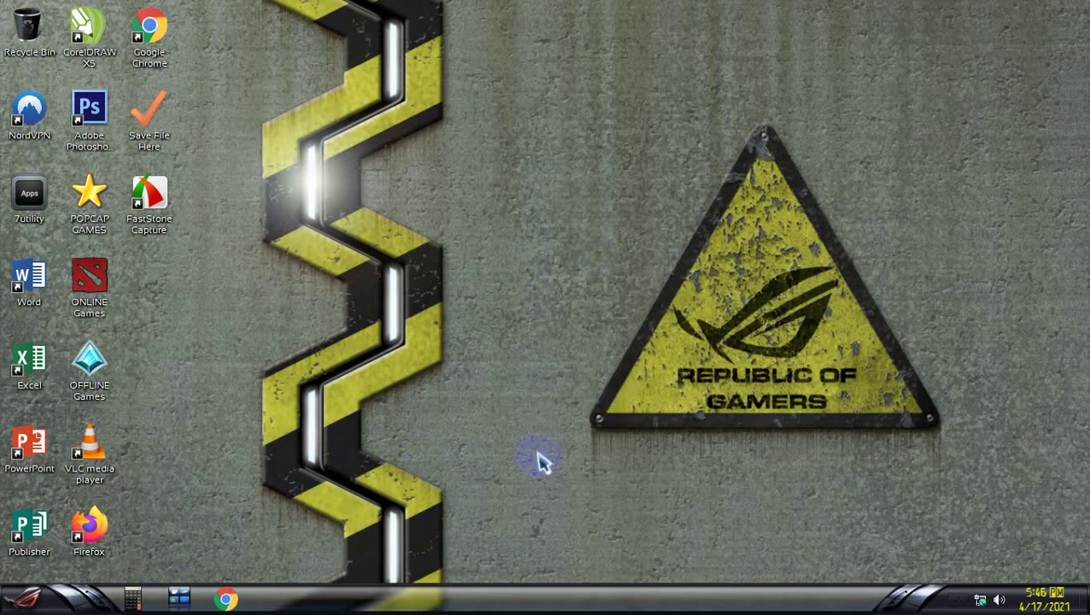
right_click(558, 181)
click(606, 248)
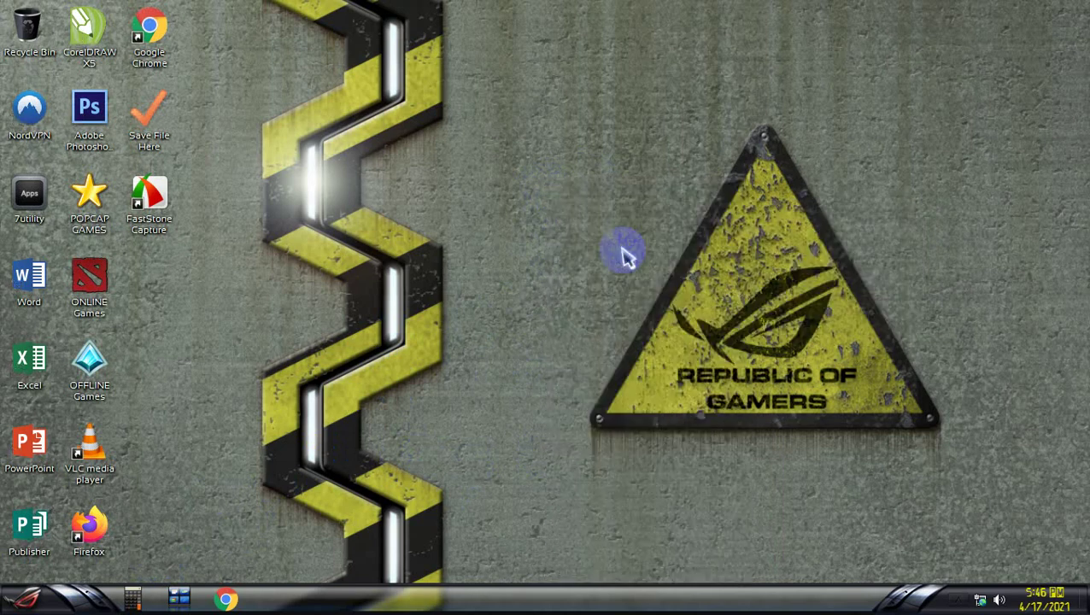
right_click(577, 196)
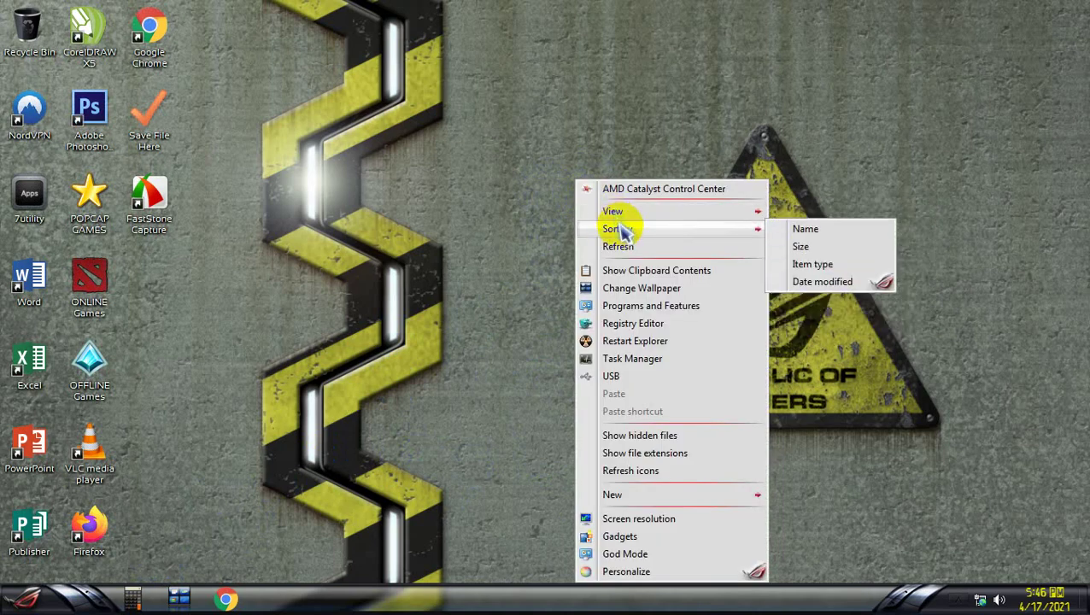
click(632, 246)
right_click(593, 210)
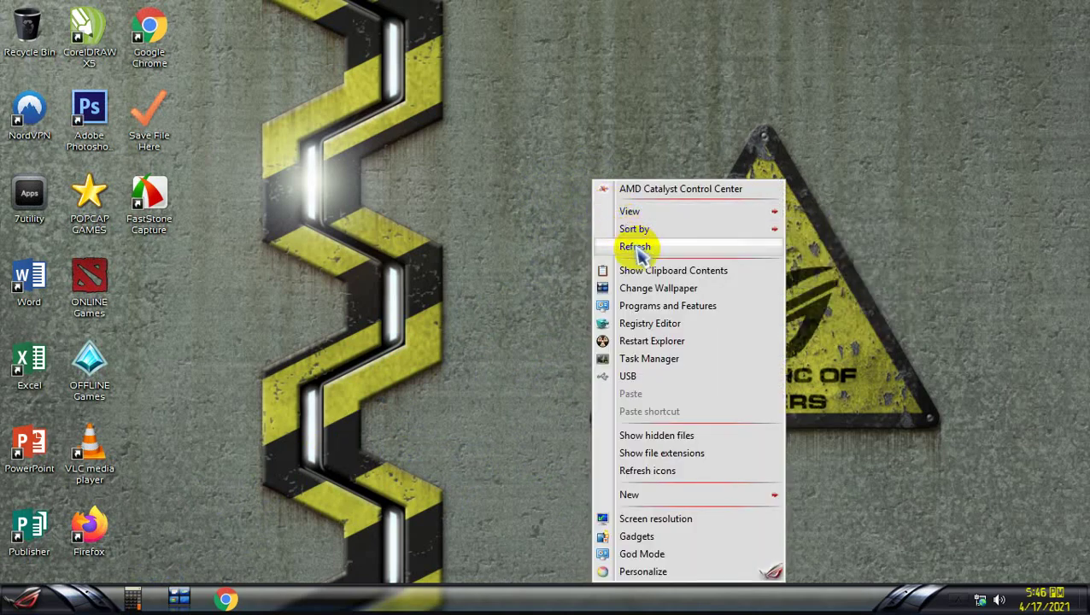
click(640, 246)
right_click(547, 179)
click(598, 246)
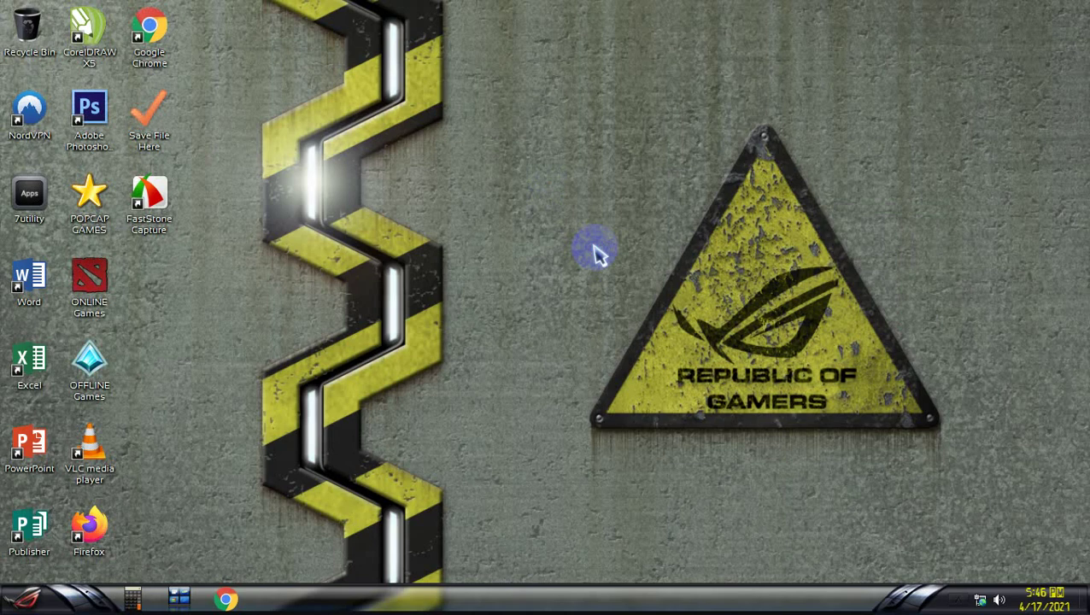
right_click(544, 178)
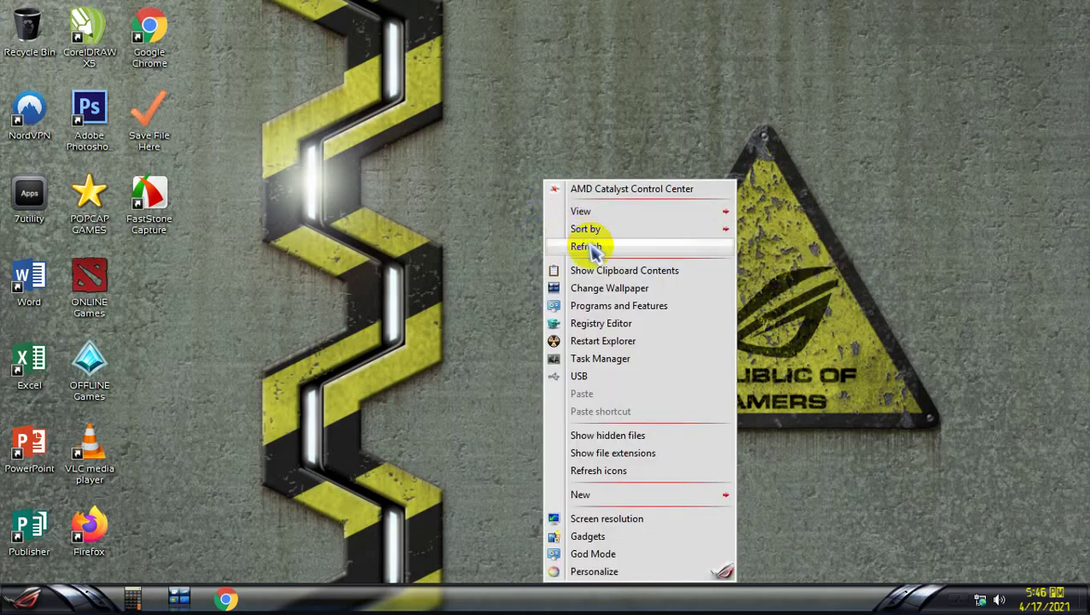
click(591, 246)
right_click(514, 177)
click(570, 248)
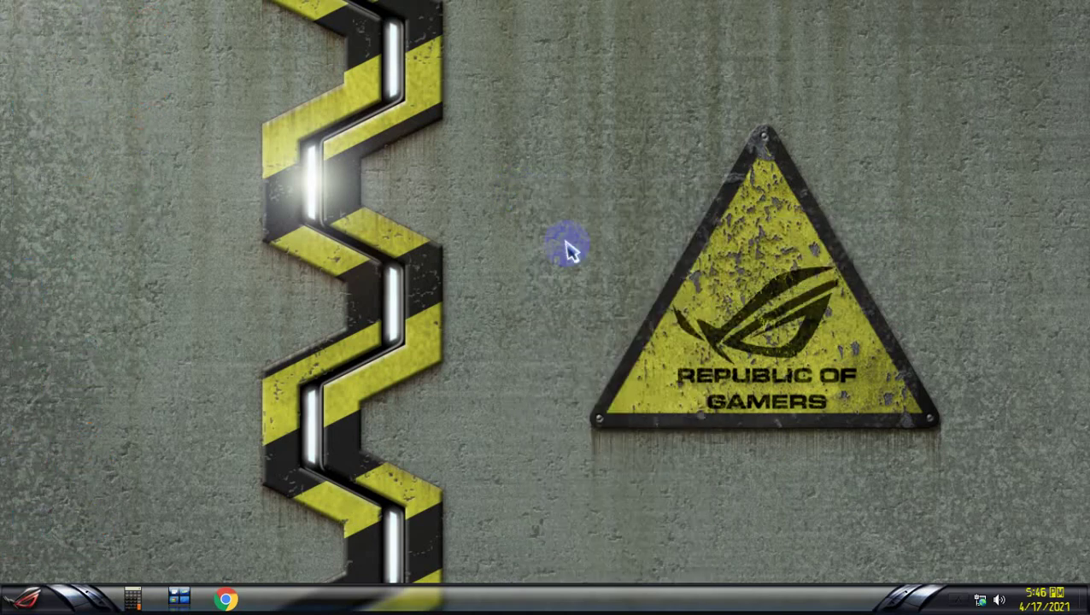
right_click(503, 172)
click(565, 241)
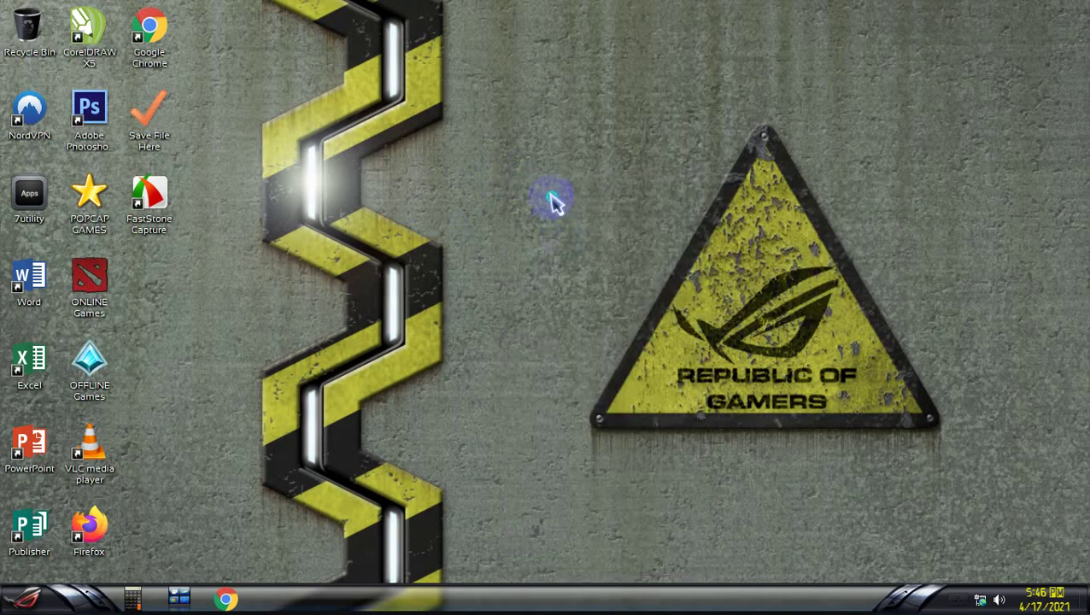
right_click(553, 201)
click(591, 248)
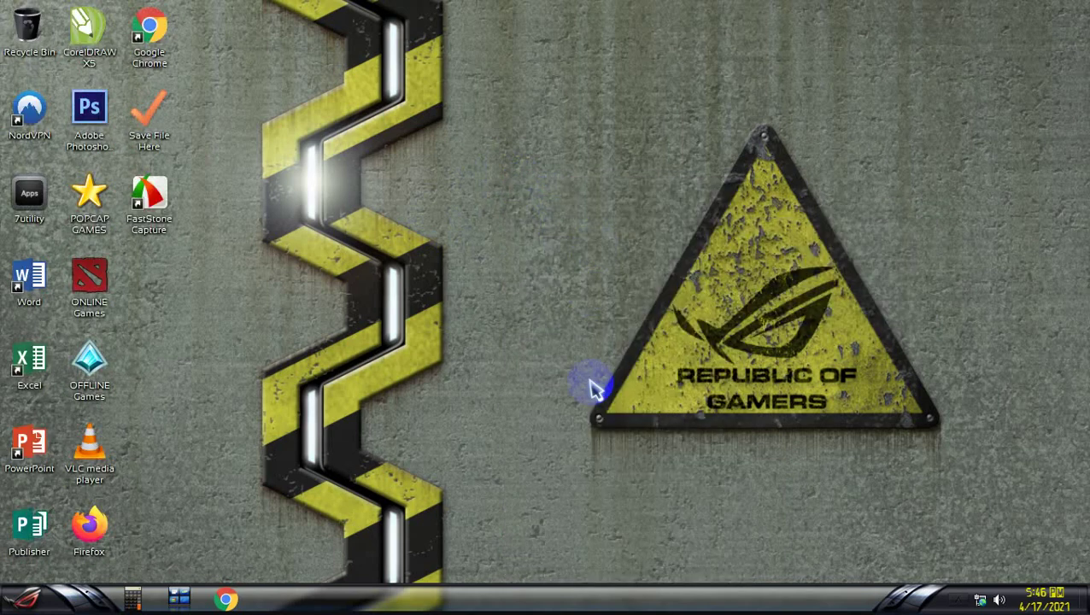
right_click(559, 245)
click(577, 246)
right_click(535, 207)
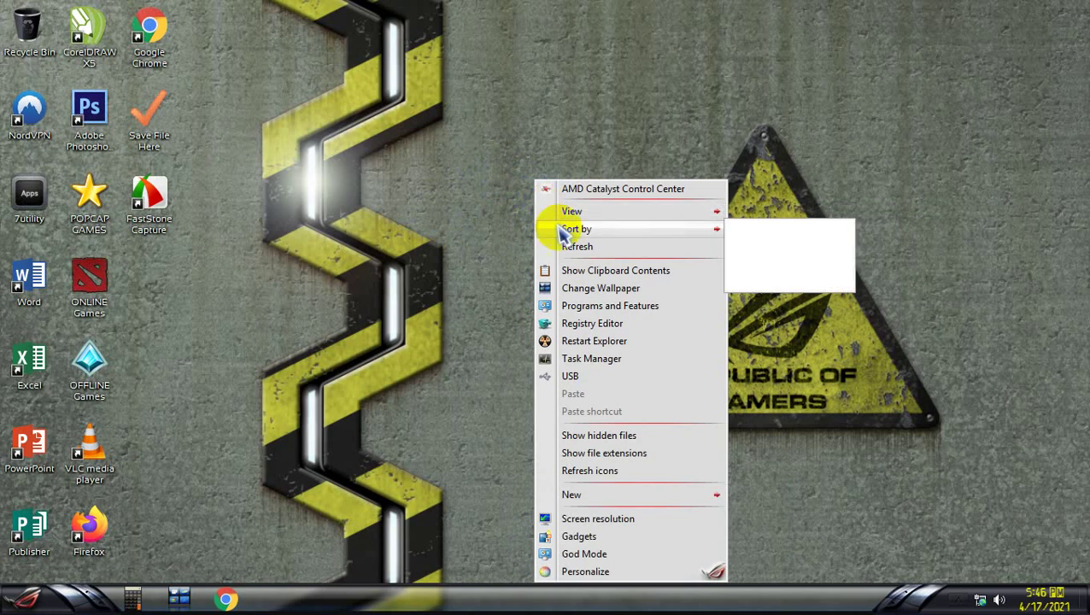
click(577, 246)
right_click(502, 212)
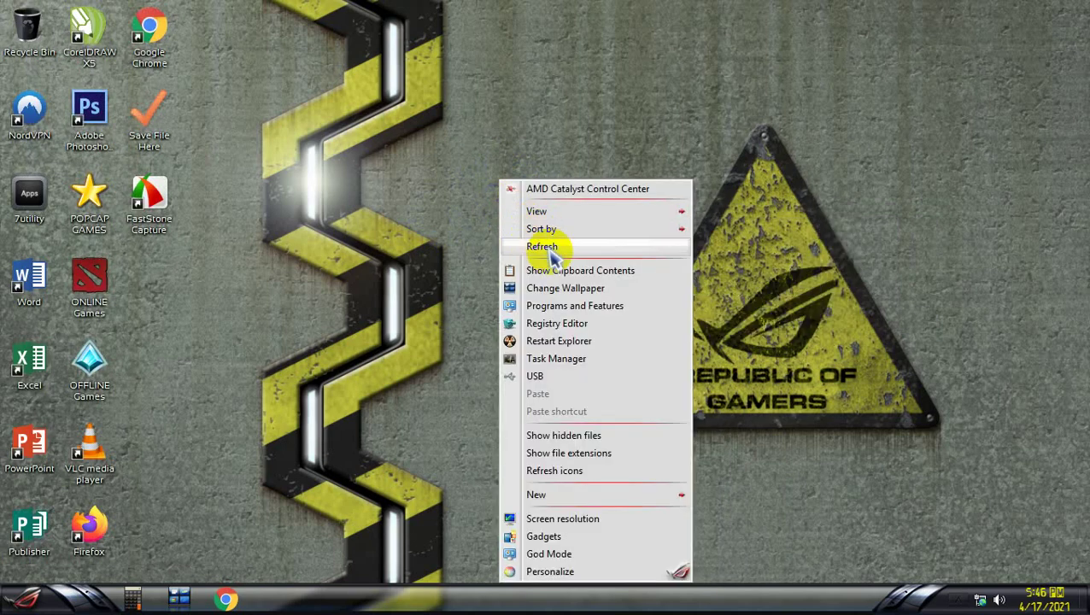
click(563, 247)
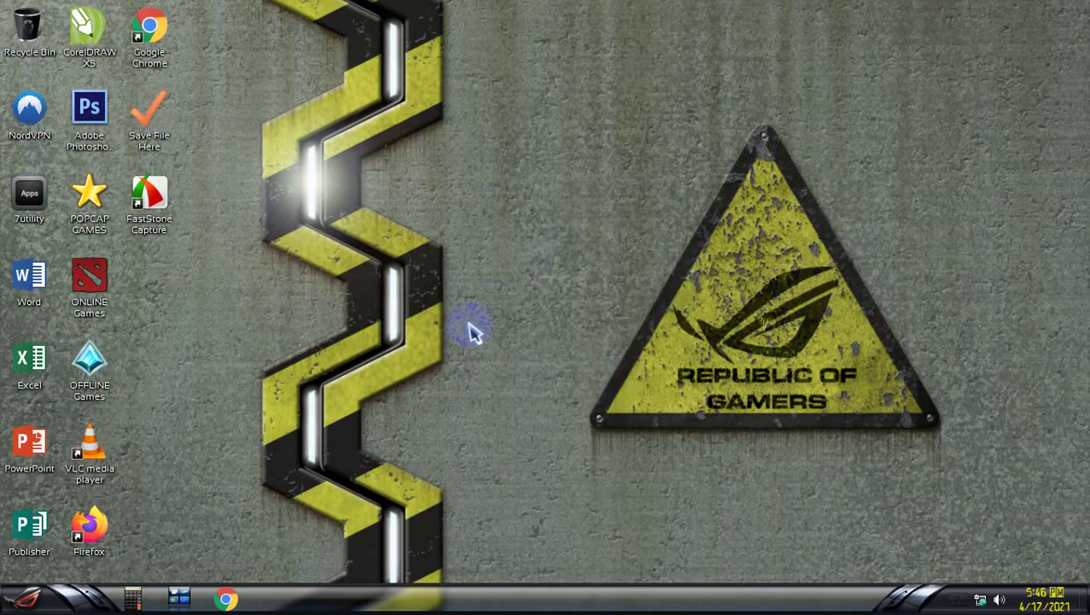
right_click(547, 193)
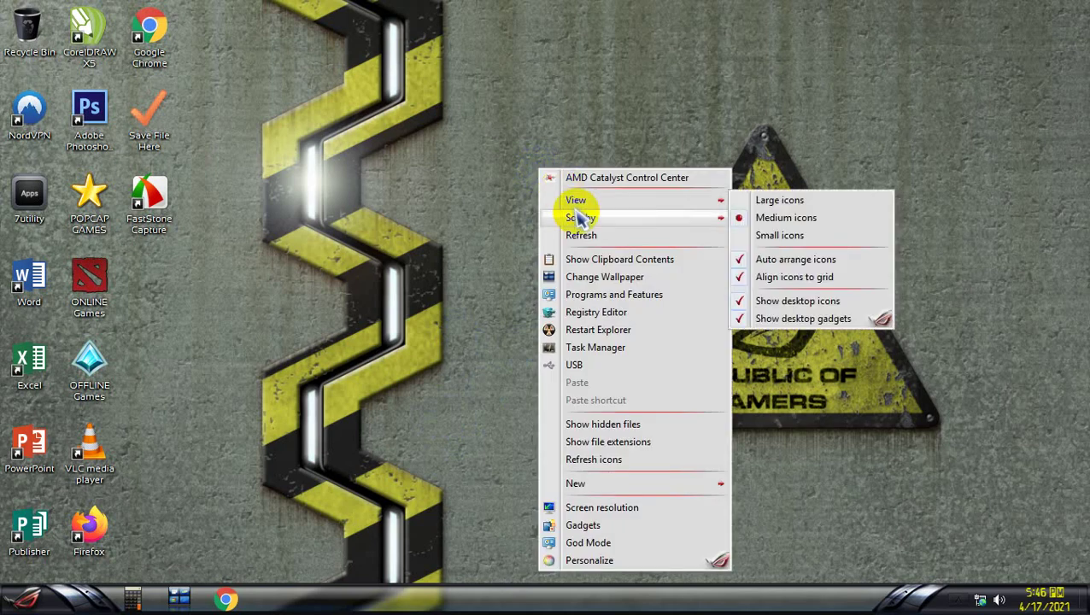
click(589, 234)
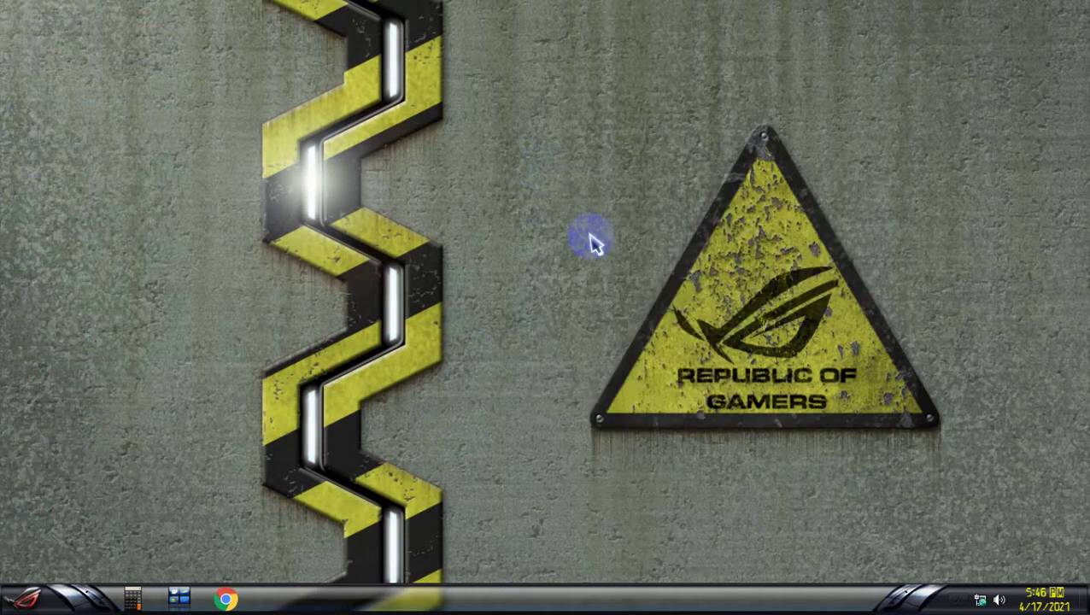
View the computer's basic system information via Start menu's Computer properties, then close it
right_click(485, 237)
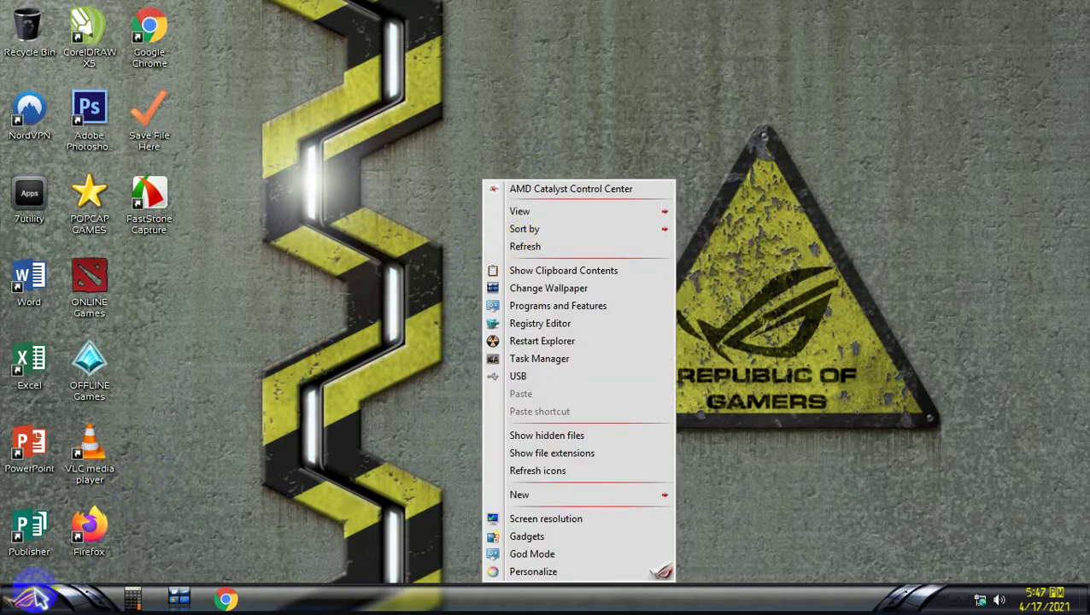
click(353, 315)
click(21, 601)
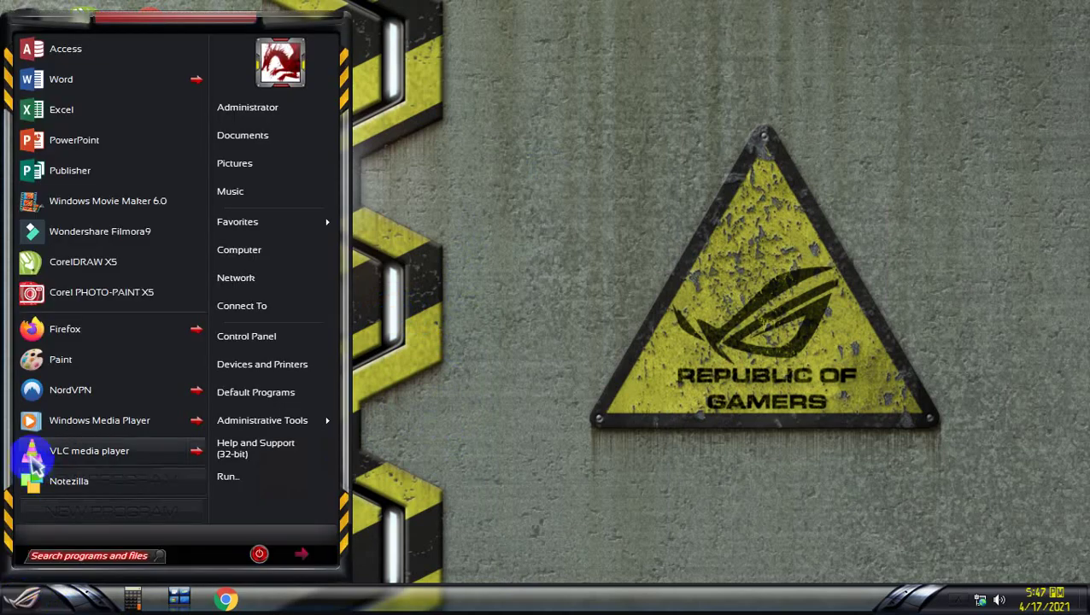
right_click(247, 250)
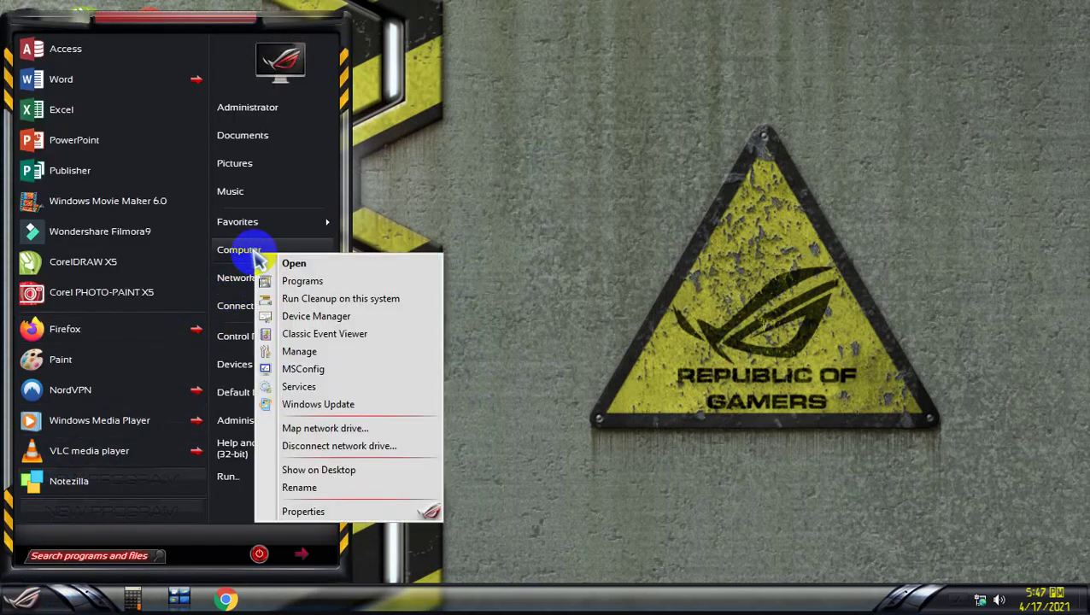
click(303, 510)
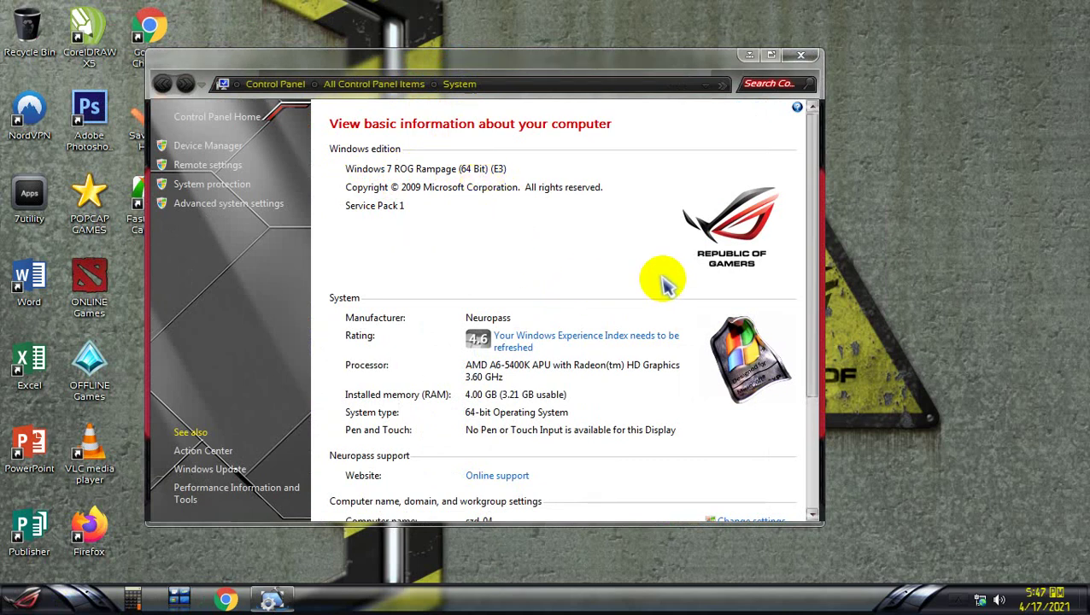
scroll(807, 175, down, 1)
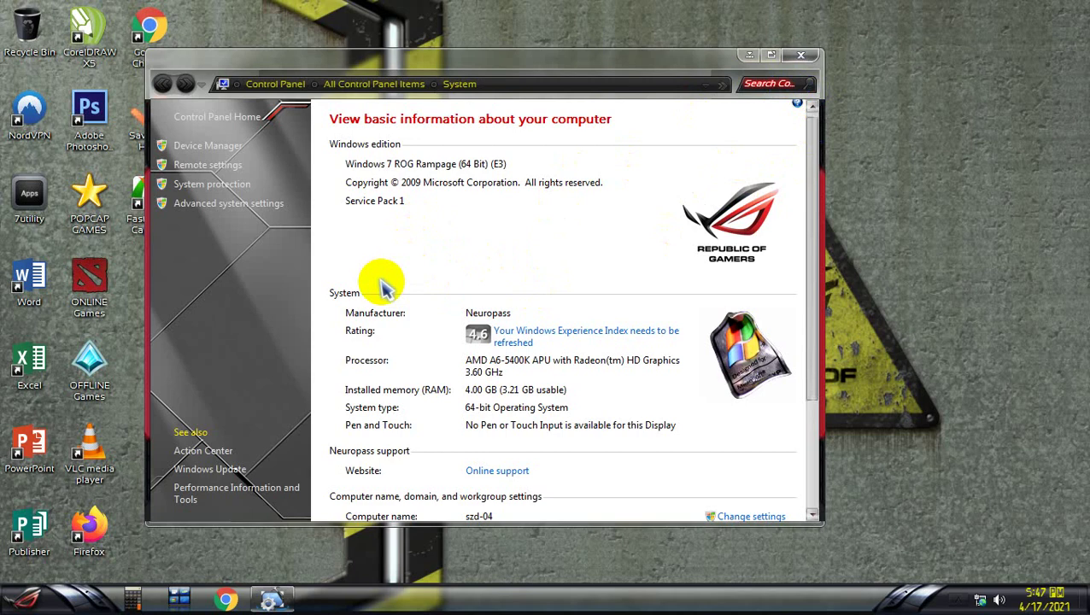
click(801, 57)
Launch Task Manager from the taskbar, review ~70% CPU and 3286 MB memory, and close it
right_click(630, 355)
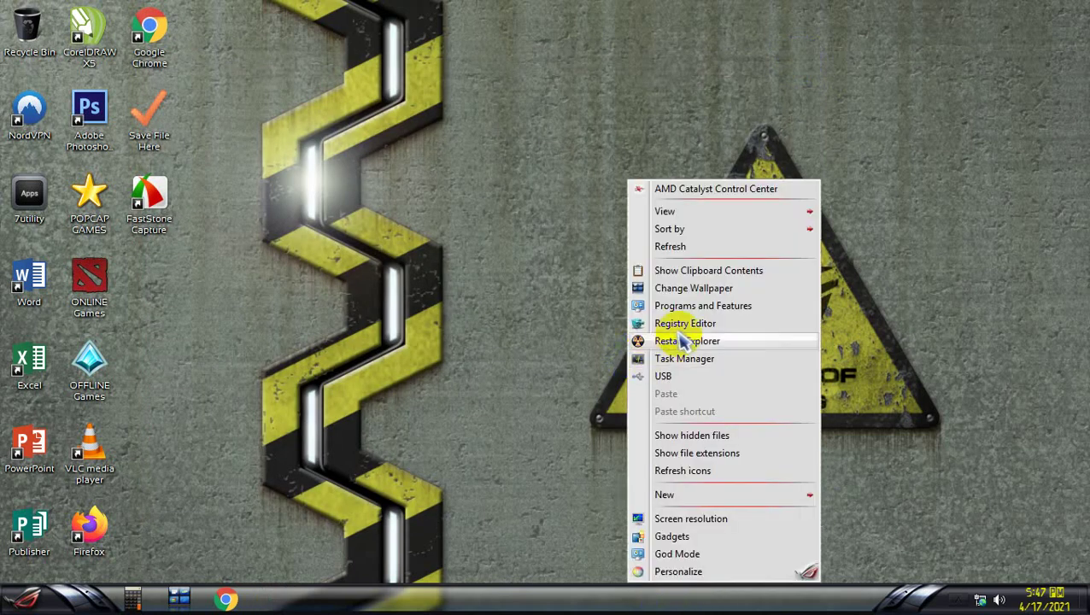
click(551, 444)
right_click(549, 605)
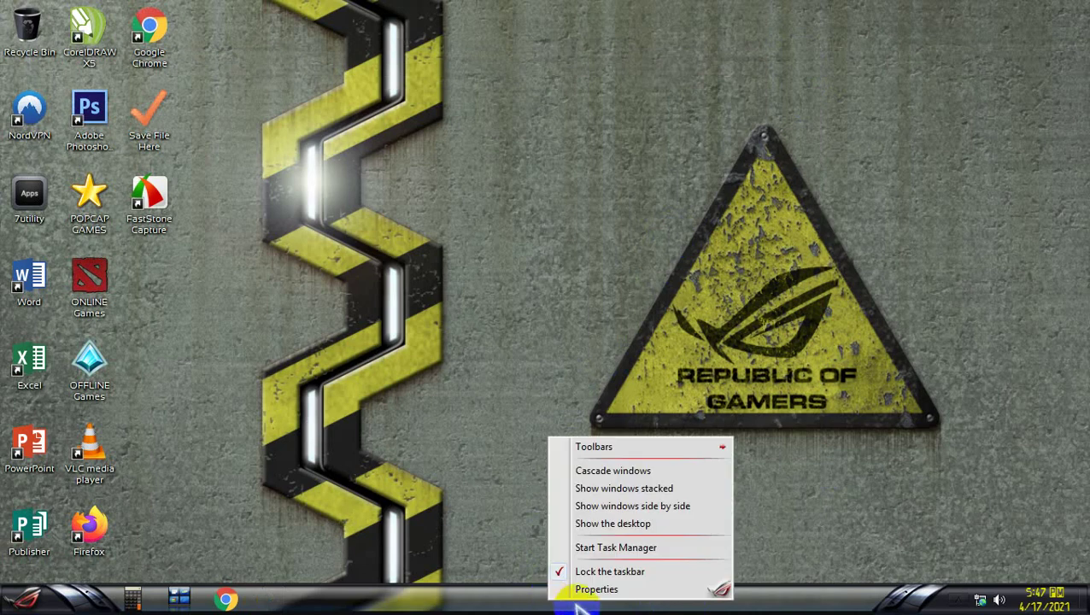
click(656, 550)
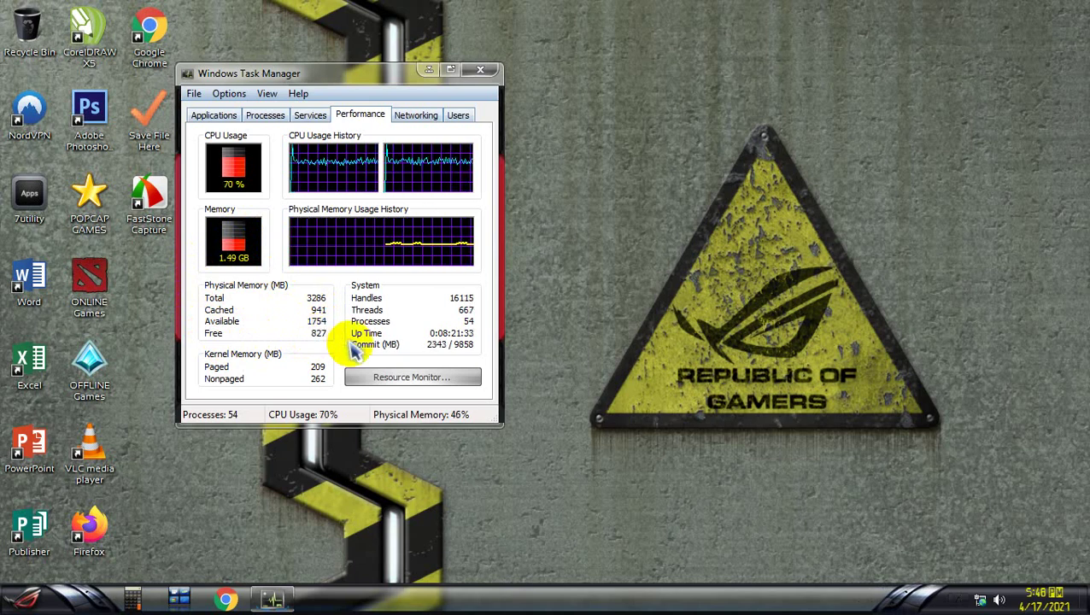
drag(333, 194, 313, 274)
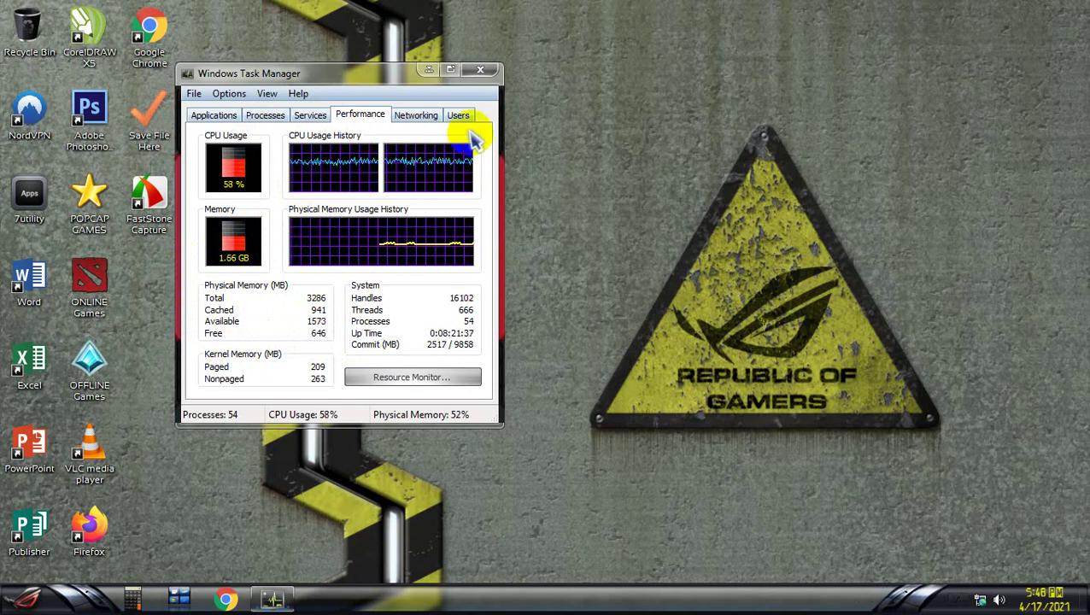
click(479, 70)
right_click(510, 164)
click(550, 229)
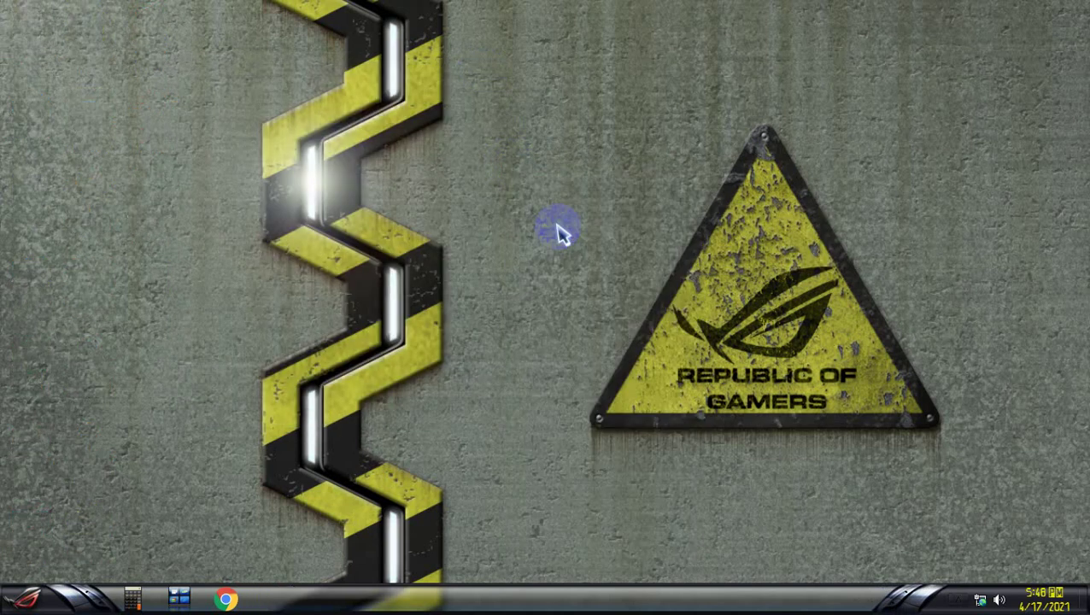
click(965, 600)
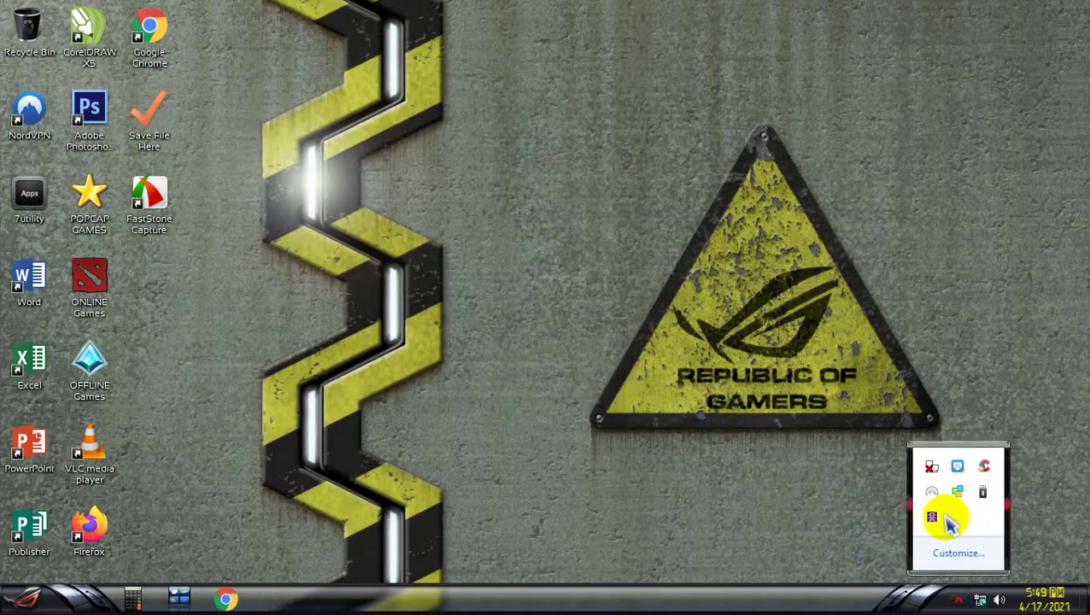
click(749, 503)
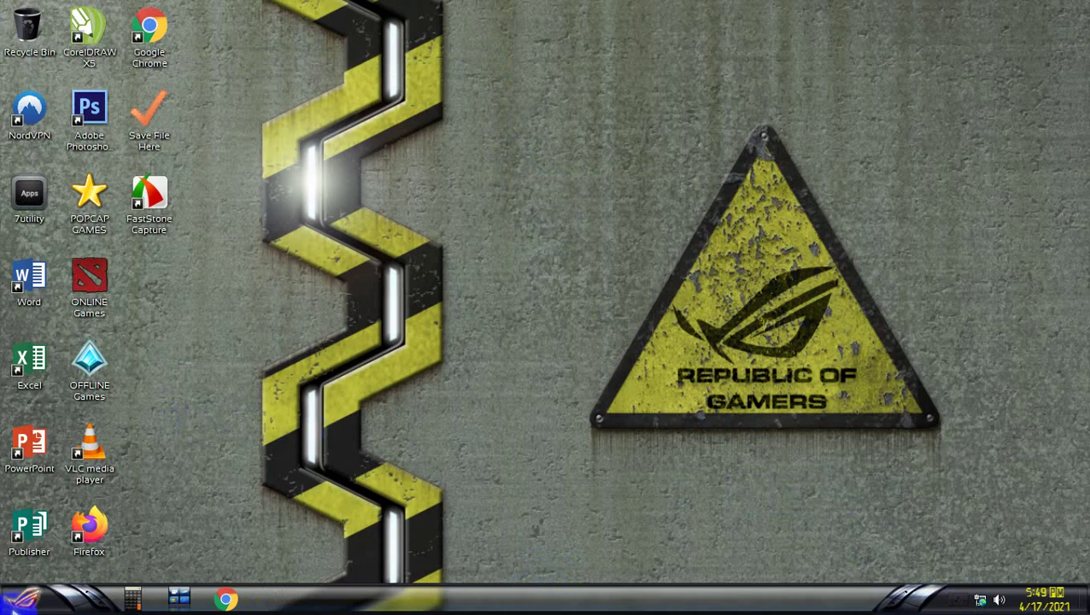
click(17, 598)
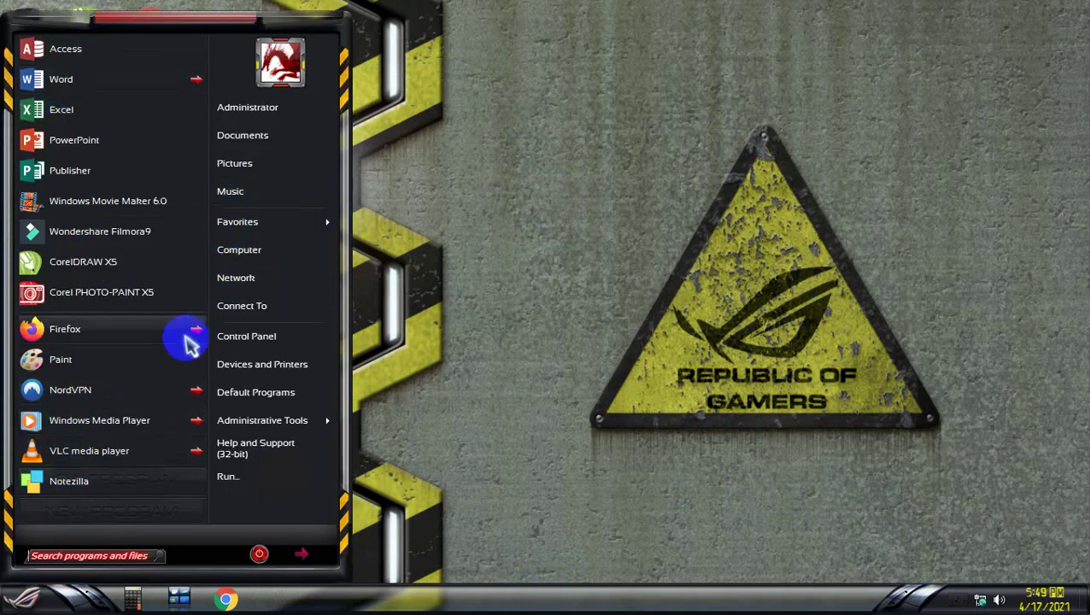
click(597, 342)
right_click(537, 181)
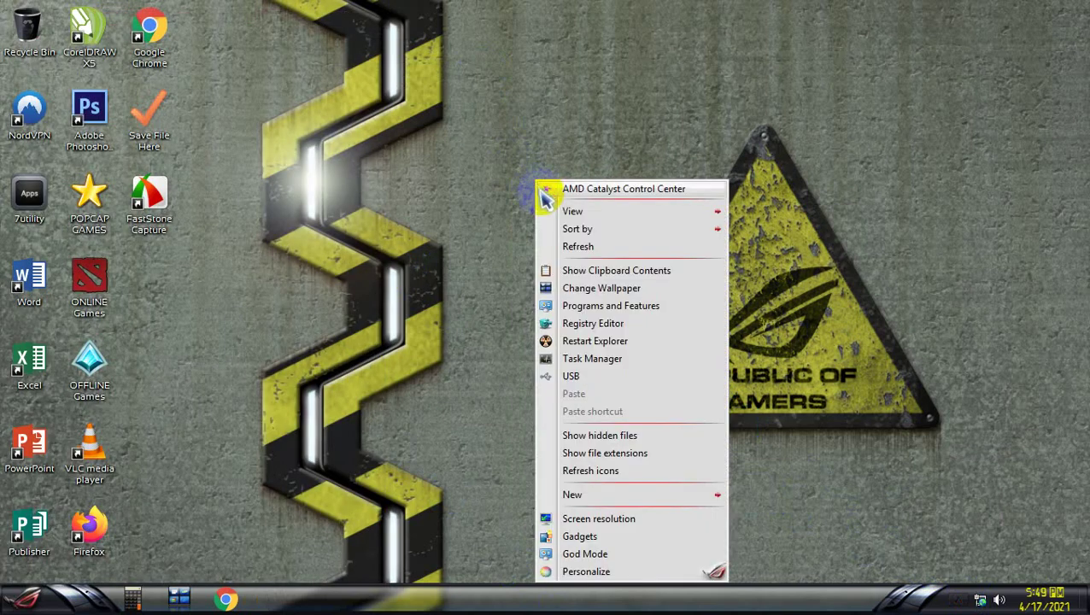
click(589, 248)
right_click(442, 153)
click(494, 226)
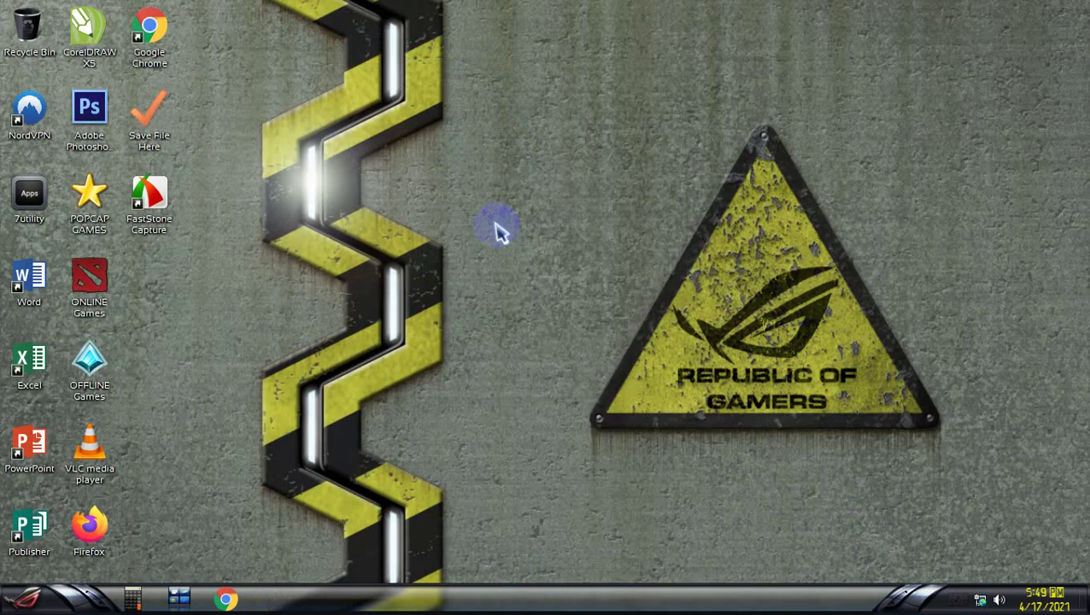
right_click(475, 183)
click(512, 245)
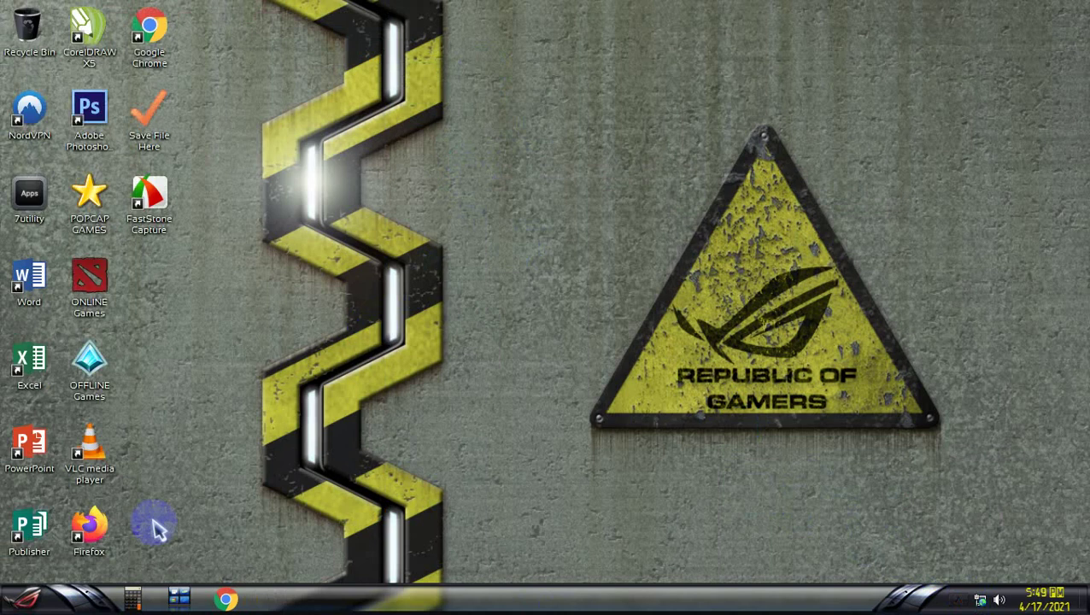
click(25, 600)
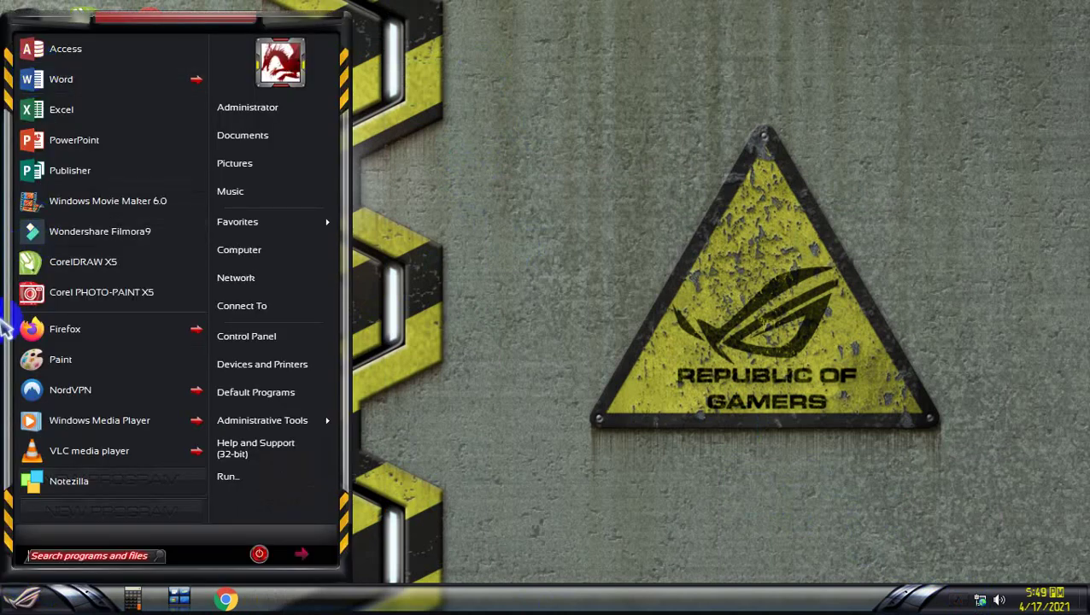
click(90, 512)
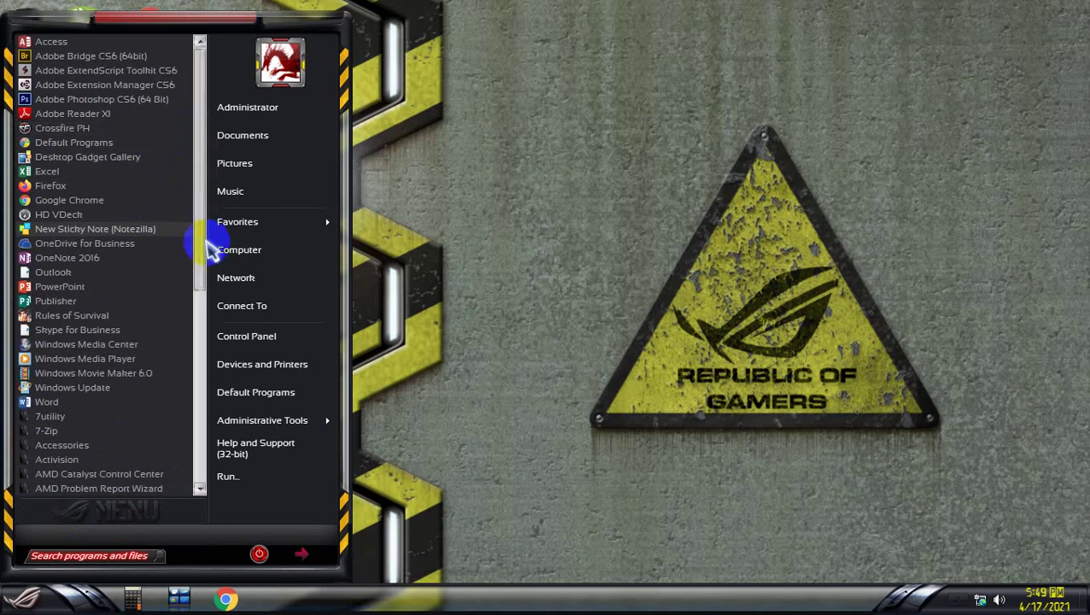
mouse_move(199, 246)
mouse_down()
mouse_move(201, 279)
mouse_move(201, 156)
mouse_up()
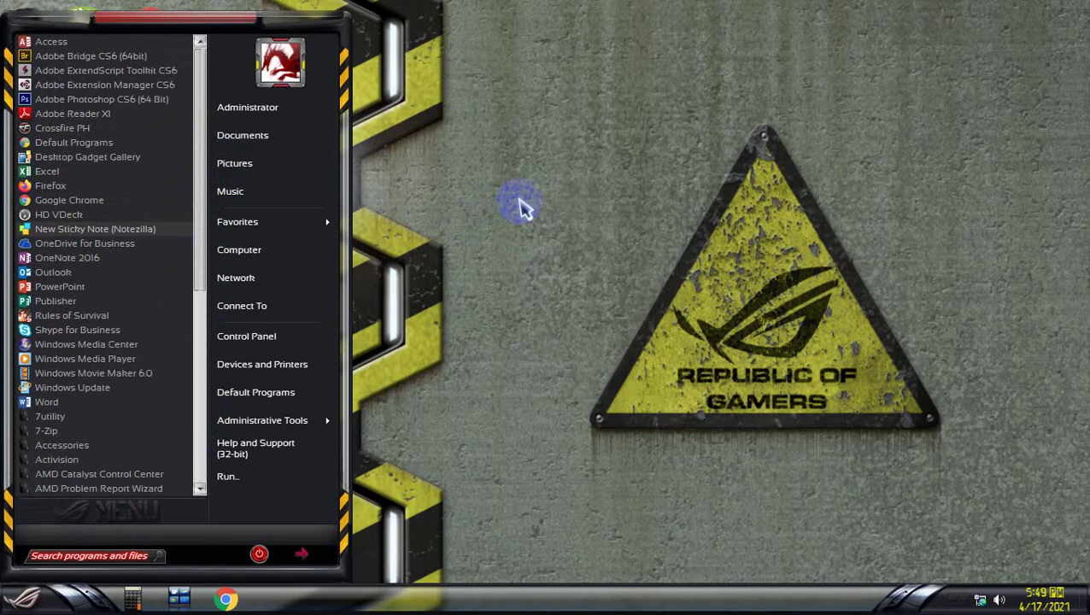
click(521, 205)
right_click(438, 150)
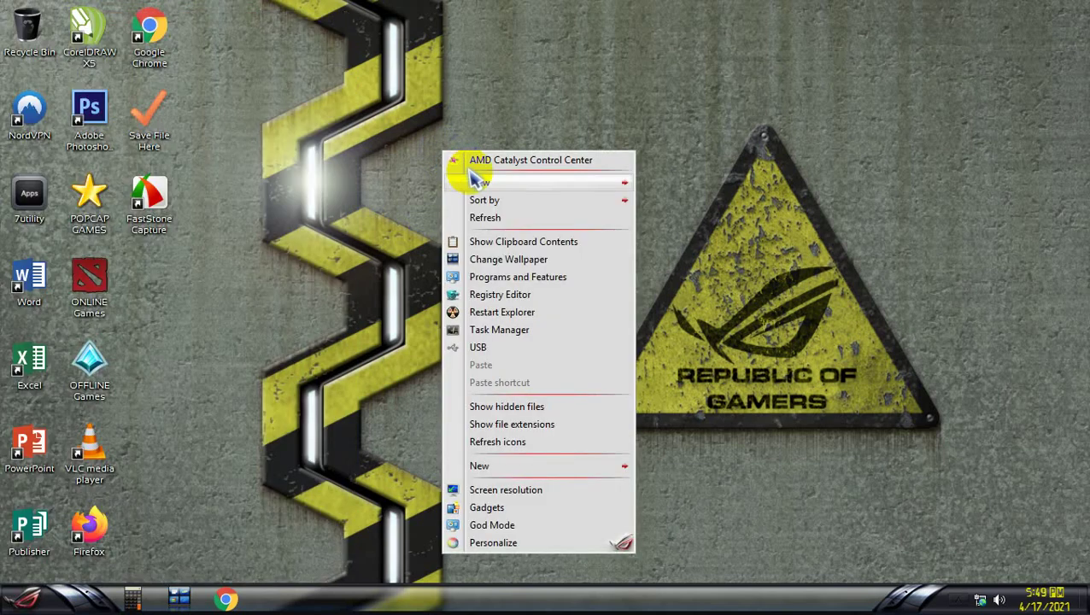
click(469, 220)
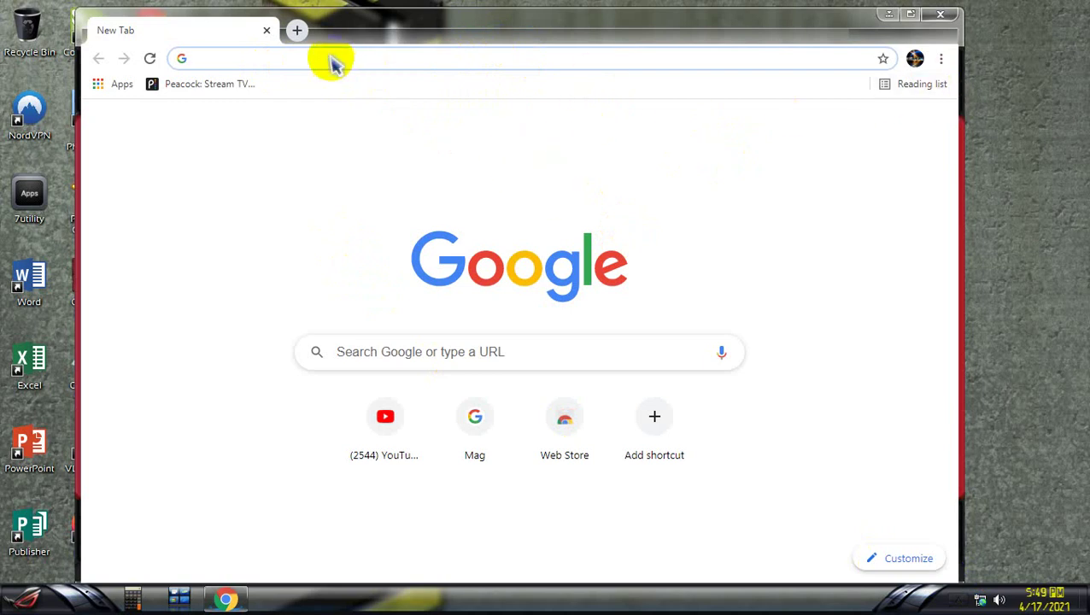
click(910, 17)
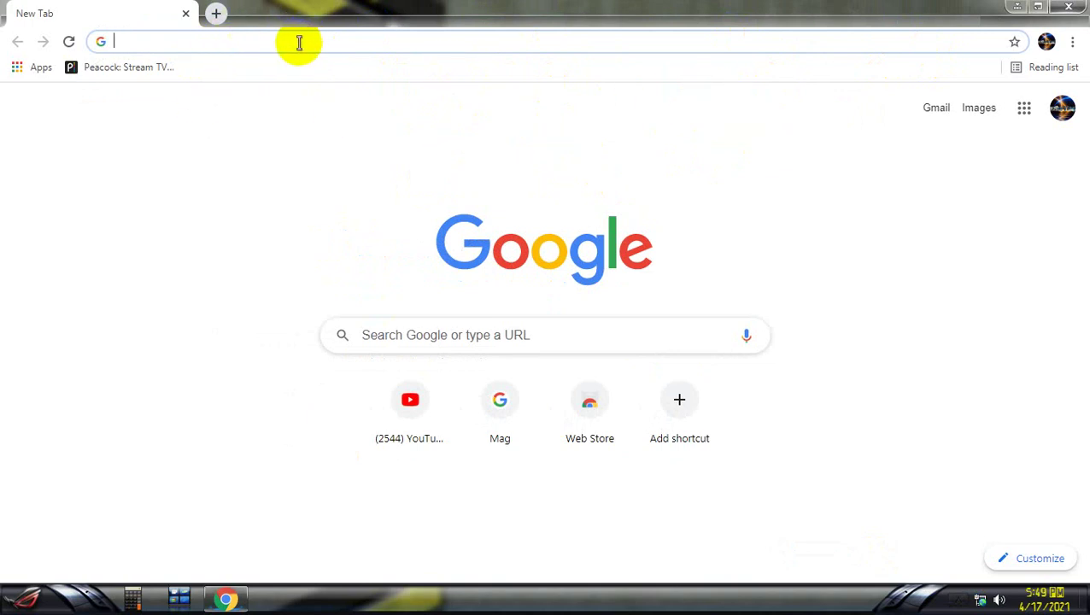
click(1069, 7)
right_click(501, 142)
click(574, 211)
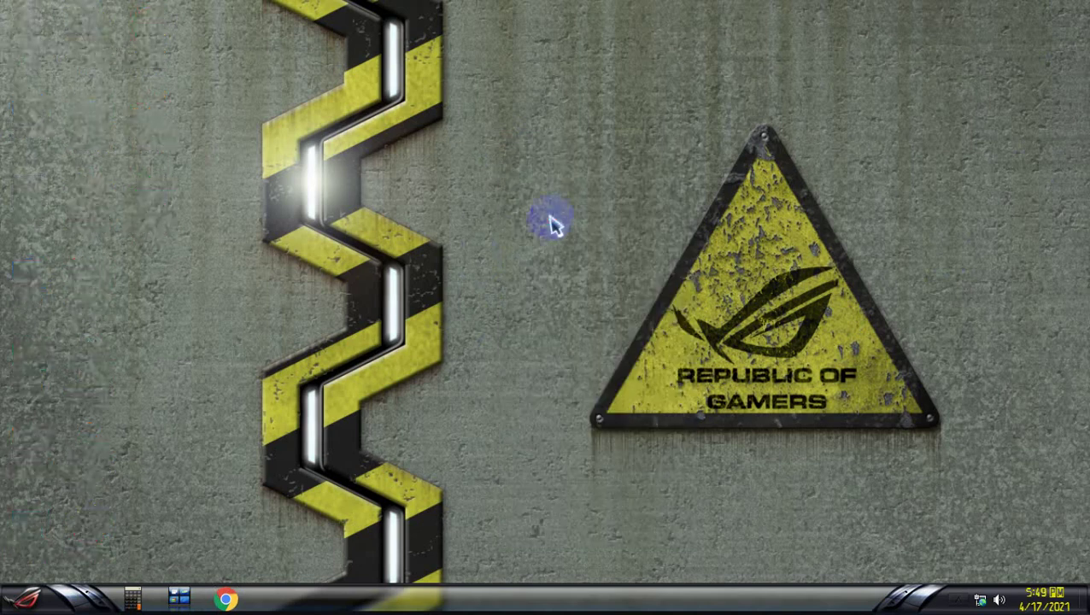
Apply the Chalk Aero theme through Personalize and minimize the Personalization window
right_click(477, 221)
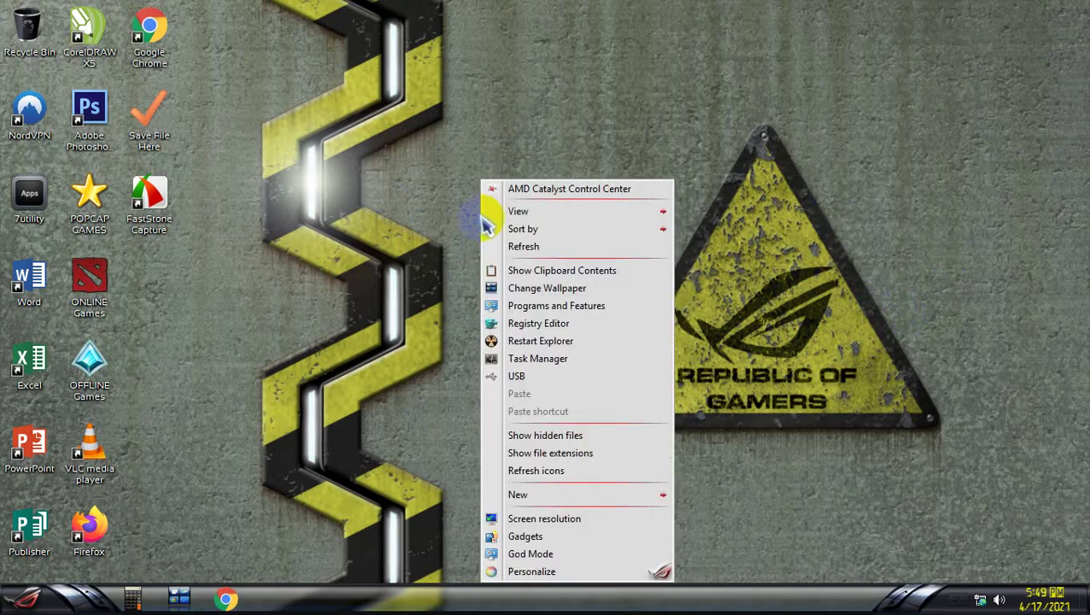
click(547, 574)
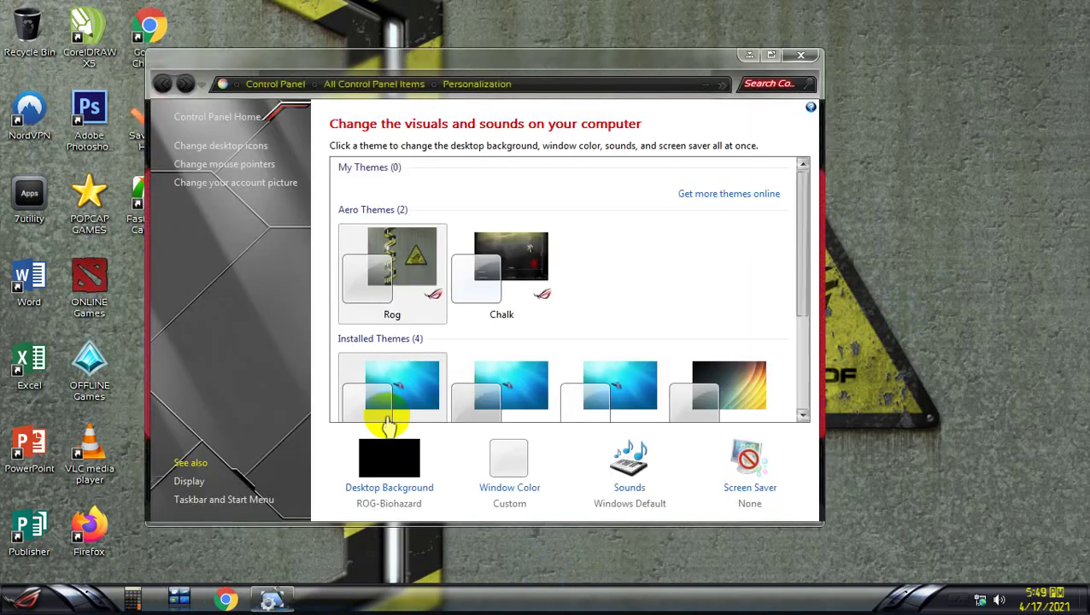
mouse_move(803, 231)
mouse_down()
mouse_move(810, 316)
mouse_move(810, 199)
mouse_up()
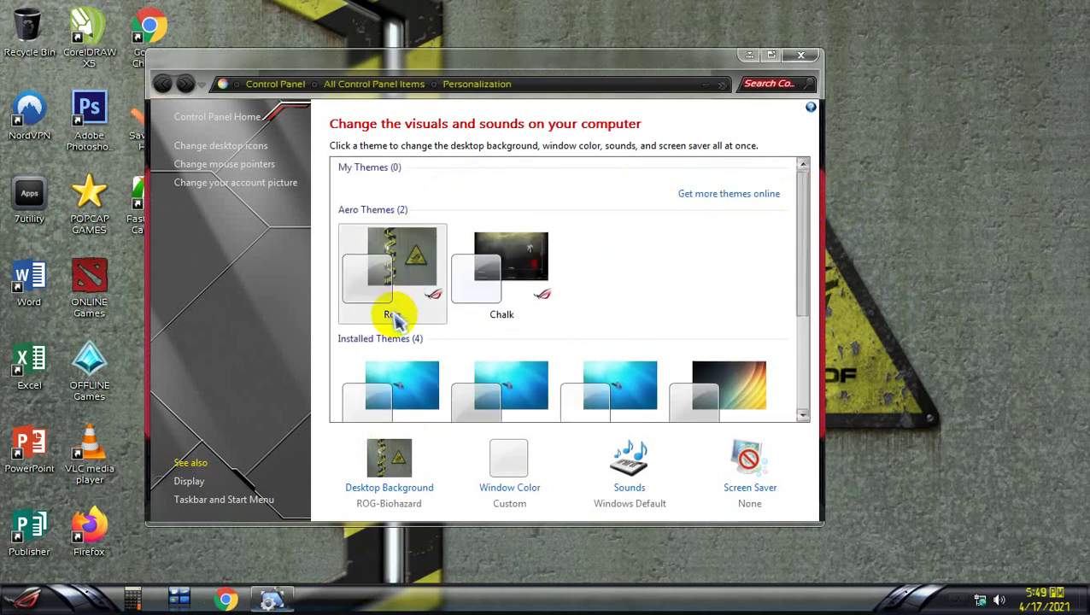
click(531, 297)
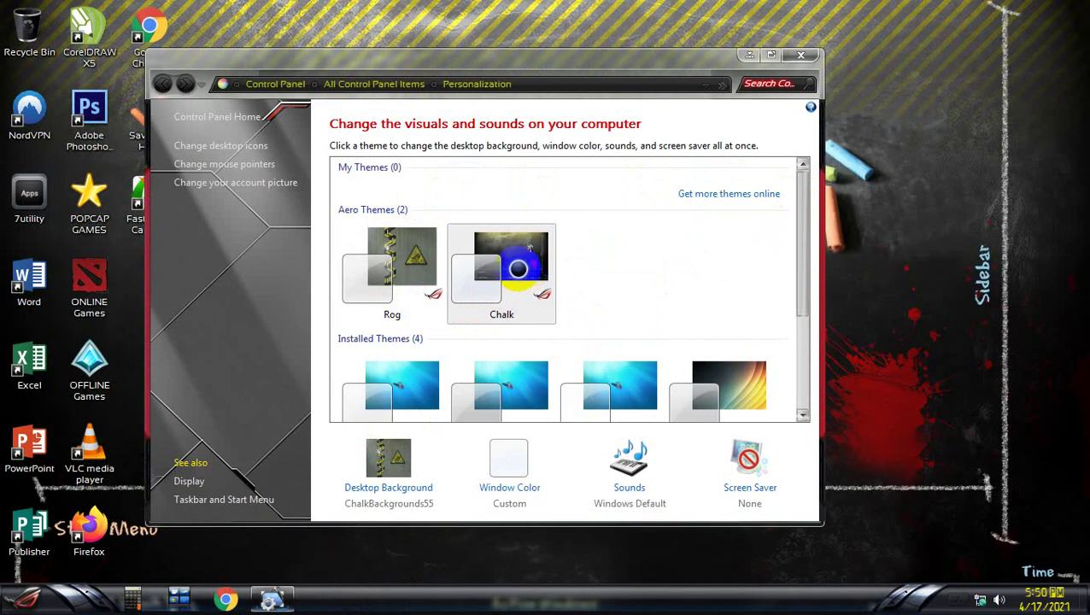
mouse_move(797, 243)
mouse_down()
mouse_move(797, 316)
mouse_move(815, 229)
mouse_move(814, 340)
mouse_move(825, 175)
mouse_up()
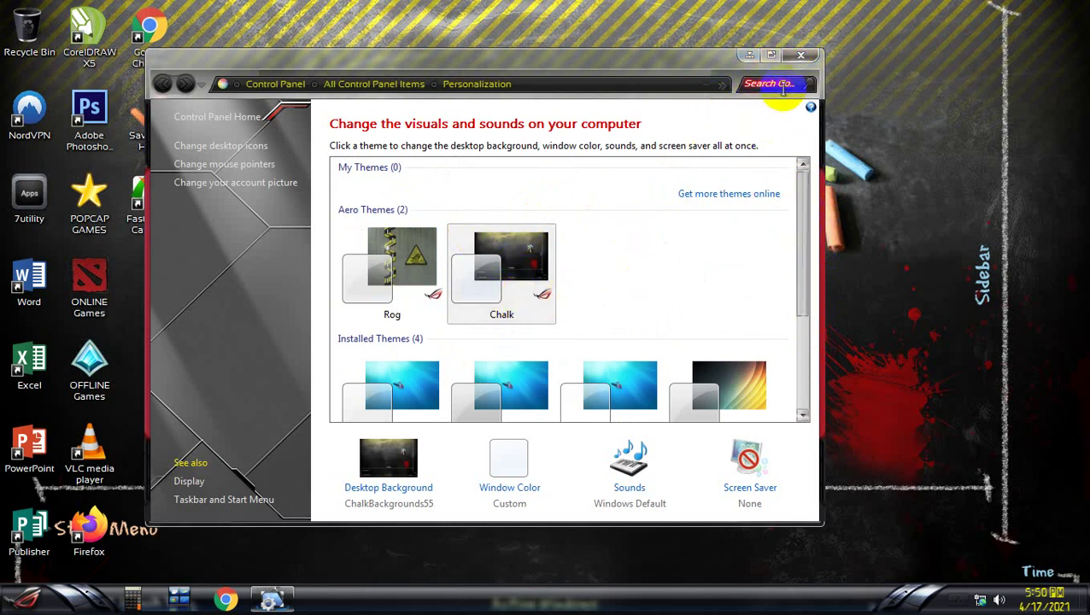
click(749, 54)
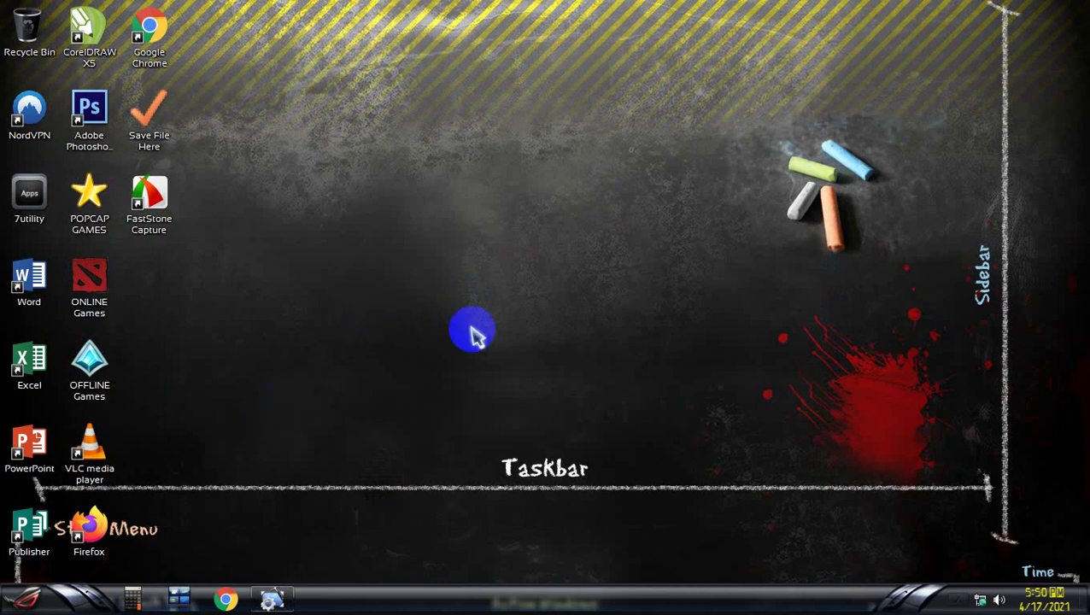
Refresh the chalkboard desktop three times, then reopen Personalize from the desktop menu
right_click(512, 223)
click(565, 246)
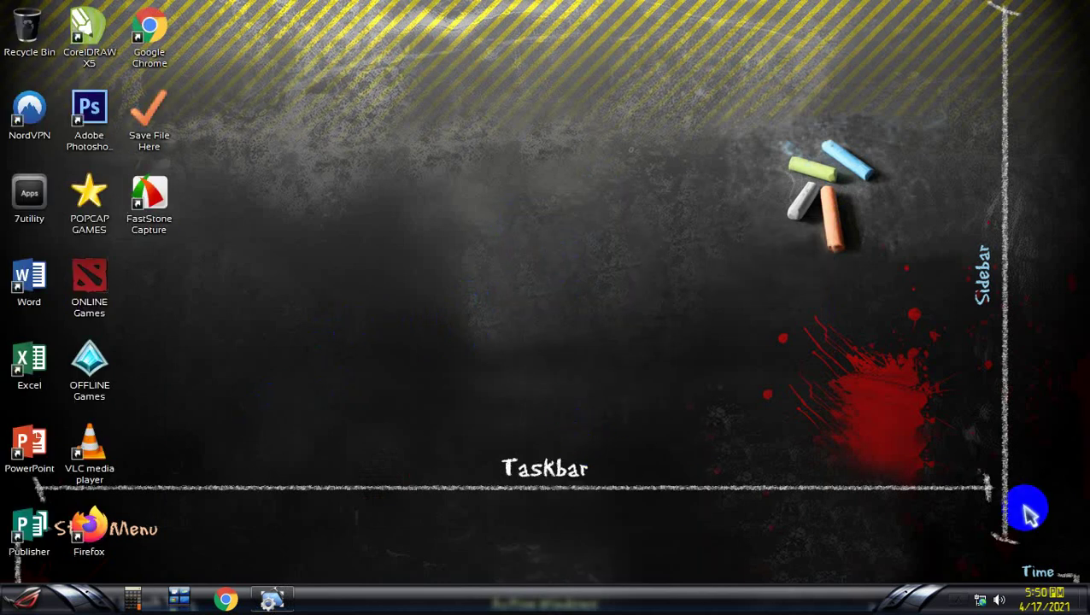
right_click(506, 256)
click(550, 246)
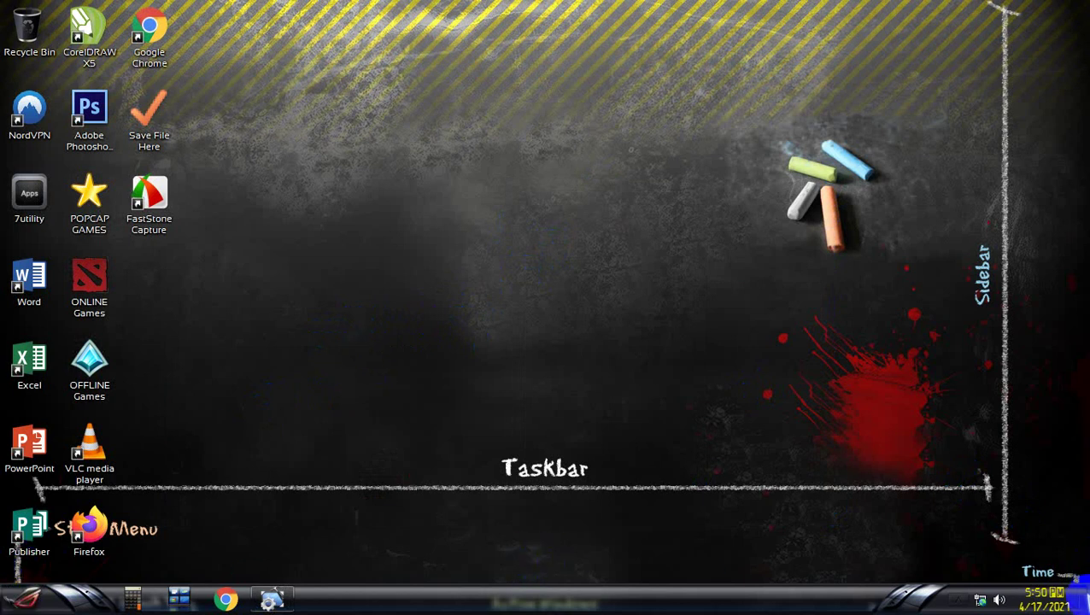
right_click(422, 230)
click(448, 245)
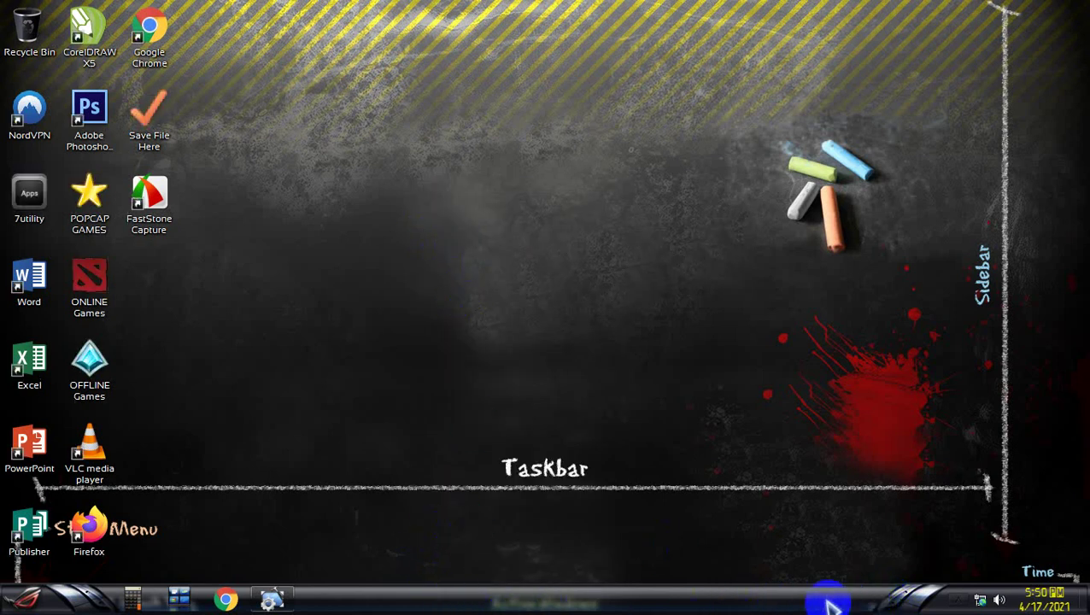
right_click(746, 428)
click(793, 416)
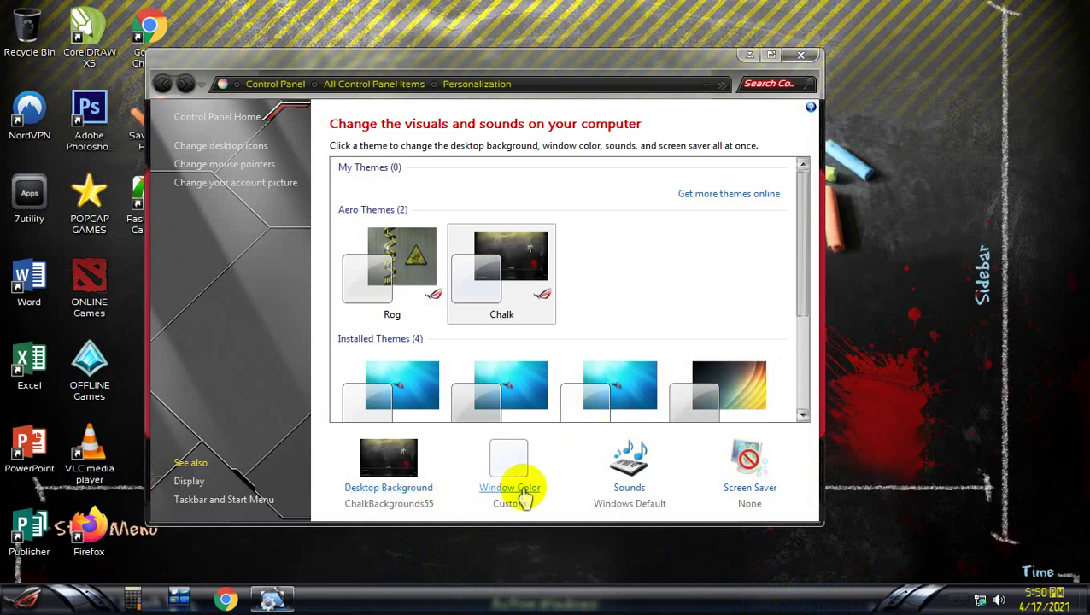
In Window Color and Appearance, try Ruby and chocolate brown borders at varying intensity
click(515, 489)
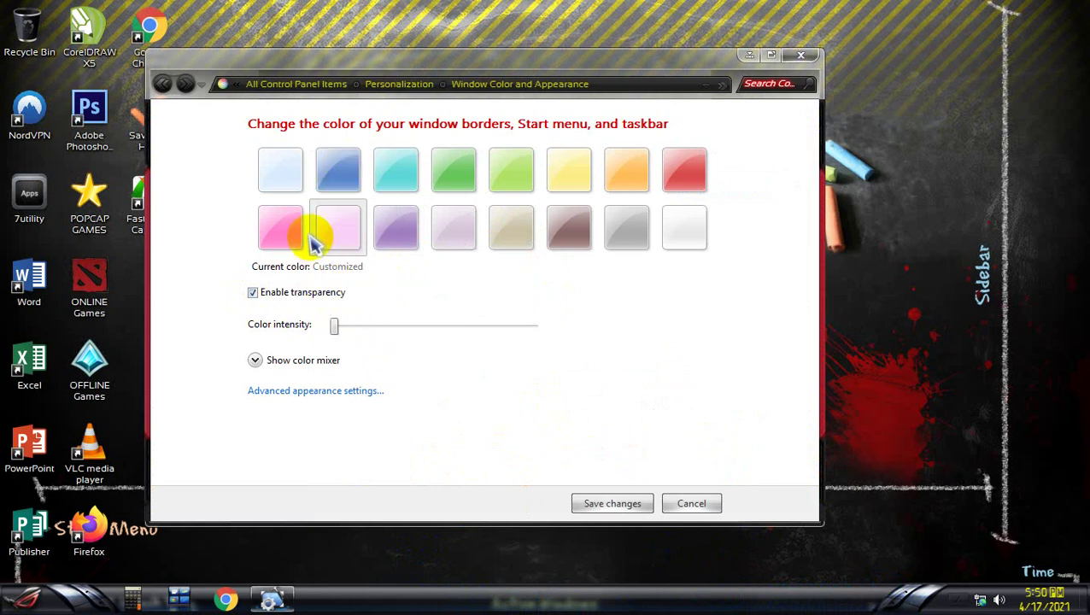
mouse_move(338, 330)
mouse_down()
mouse_move(550, 311)
mouse_move(488, 328)
mouse_move(536, 335)
mouse_move(498, 343)
mouse_move(347, 348)
mouse_move(476, 328)
mouse_move(322, 343)
mouse_up()
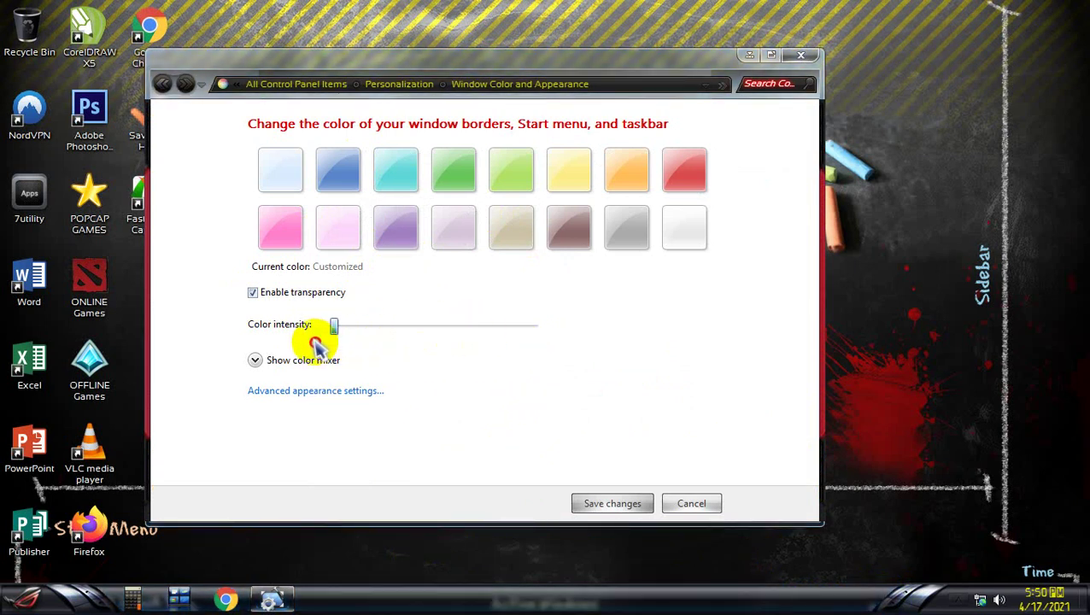
click(685, 176)
mouse_move(489, 335)
mouse_down()
mouse_move(355, 333)
mouse_move(556, 343)
mouse_up()
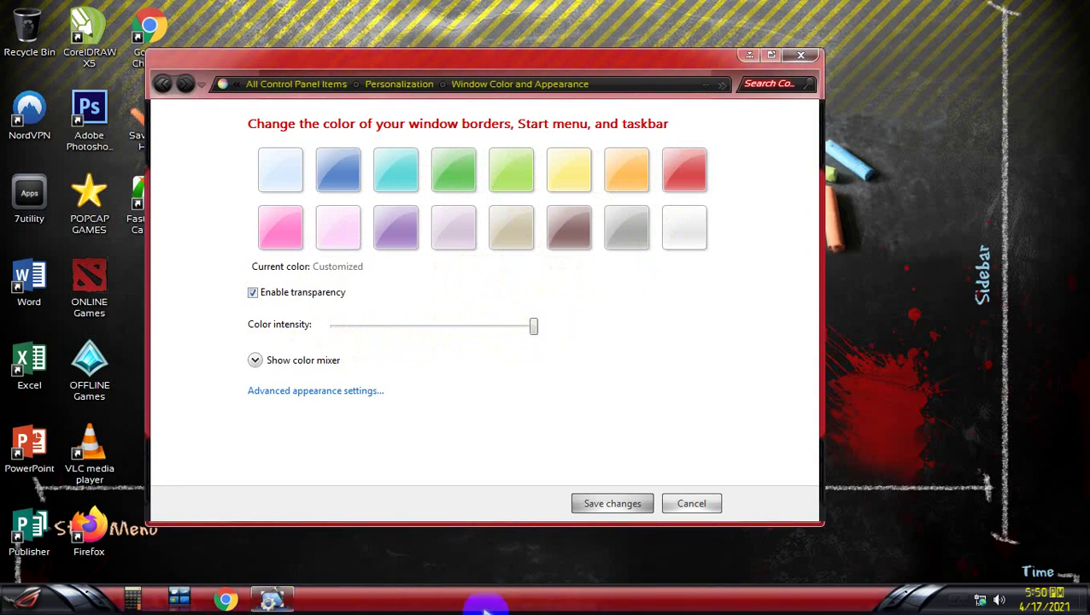
click(589, 227)
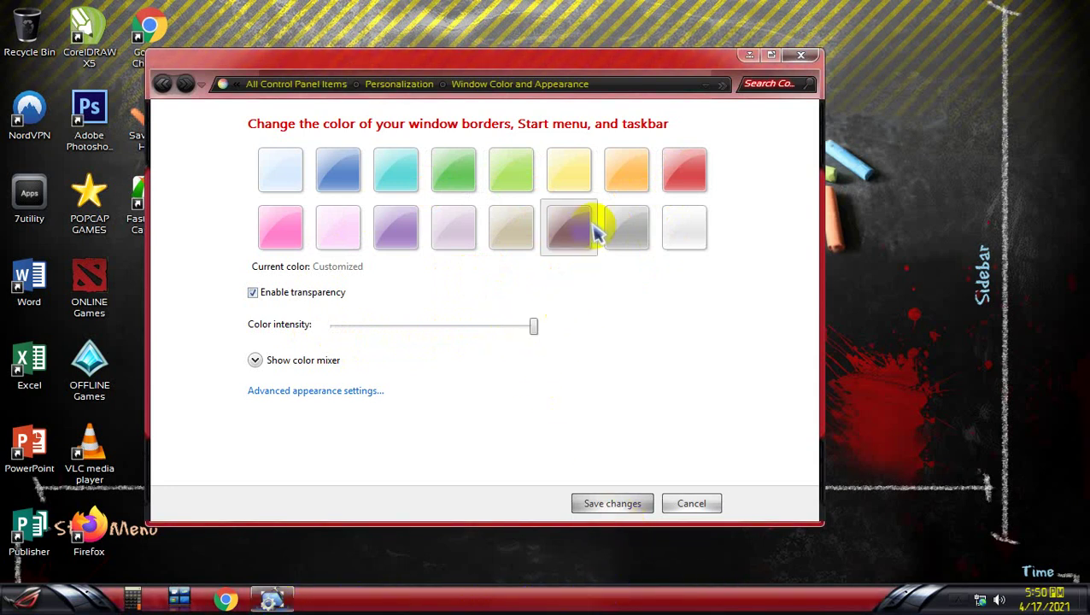
drag(480, 325, 567, 329)
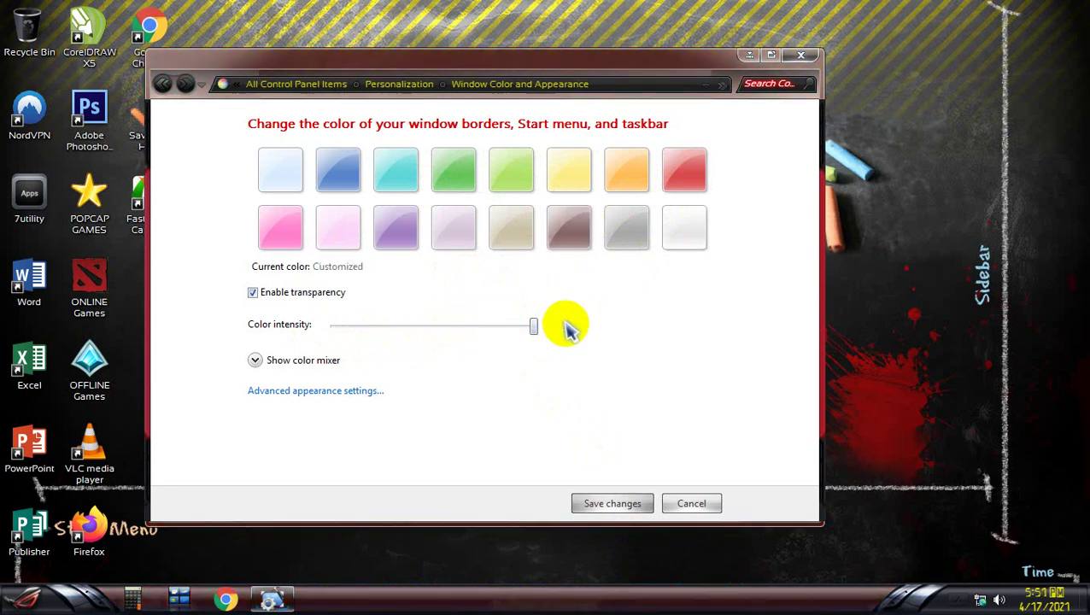
Try green and red again, then settle on Twilight with a low colour intensity
click(440, 168)
mouse_move(413, 328)
mouse_down()
mouse_move(373, 328)
mouse_move(570, 333)
mouse_up()
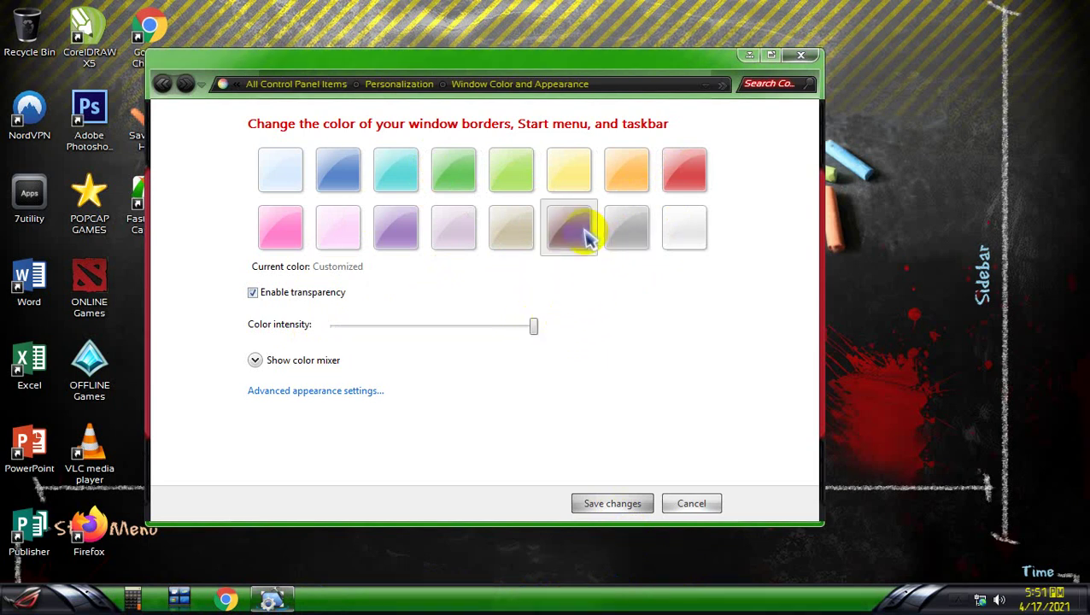
click(620, 232)
drag(442, 328, 576, 333)
click(679, 181)
click(323, 176)
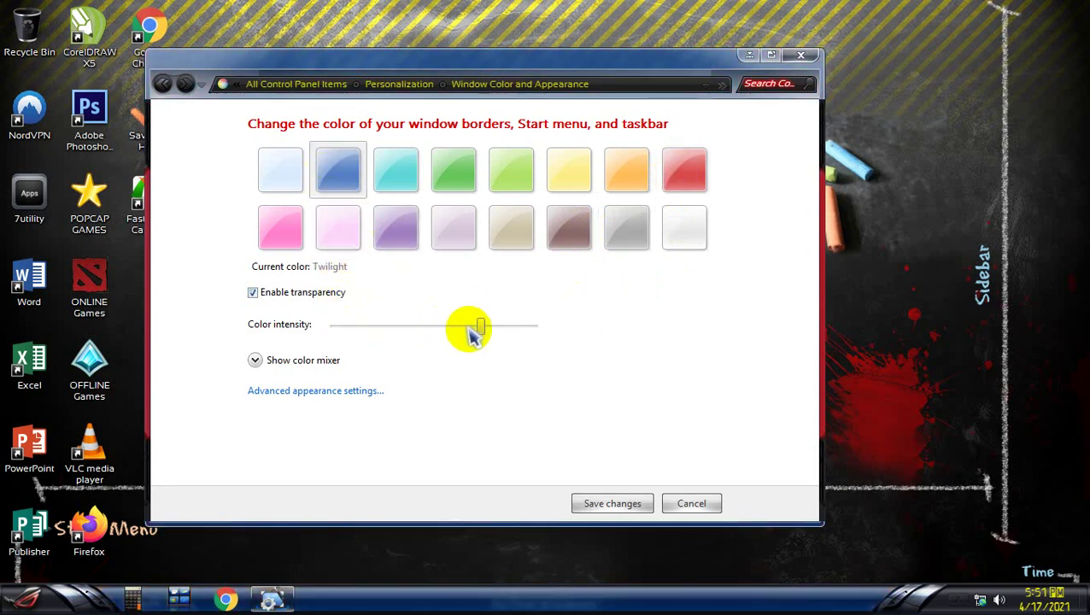
drag(478, 328, 593, 333)
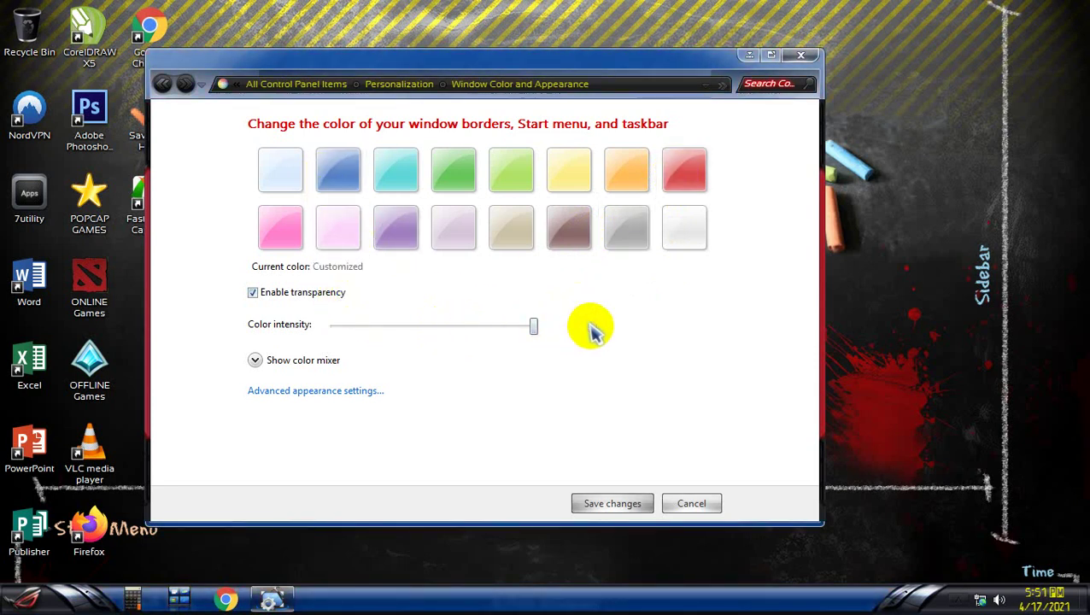
mouse_move(533, 331)
mouse_down()
mouse_move(541, 335)
mouse_move(356, 340)
mouse_move(394, 333)
mouse_up()
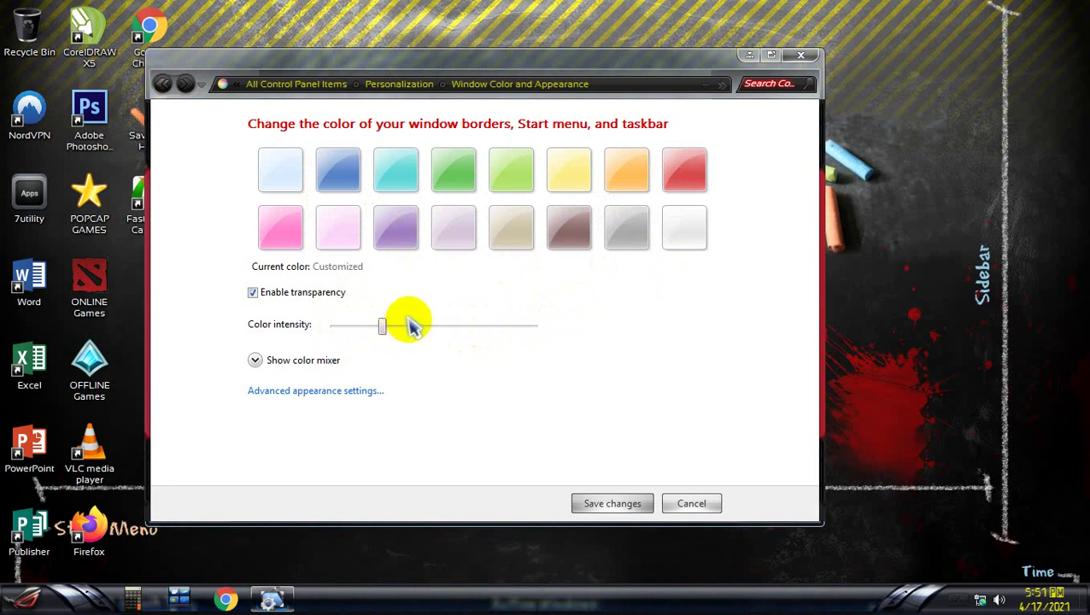
Turn transparency off and preview the Blush through Ruby window colours
click(253, 292)
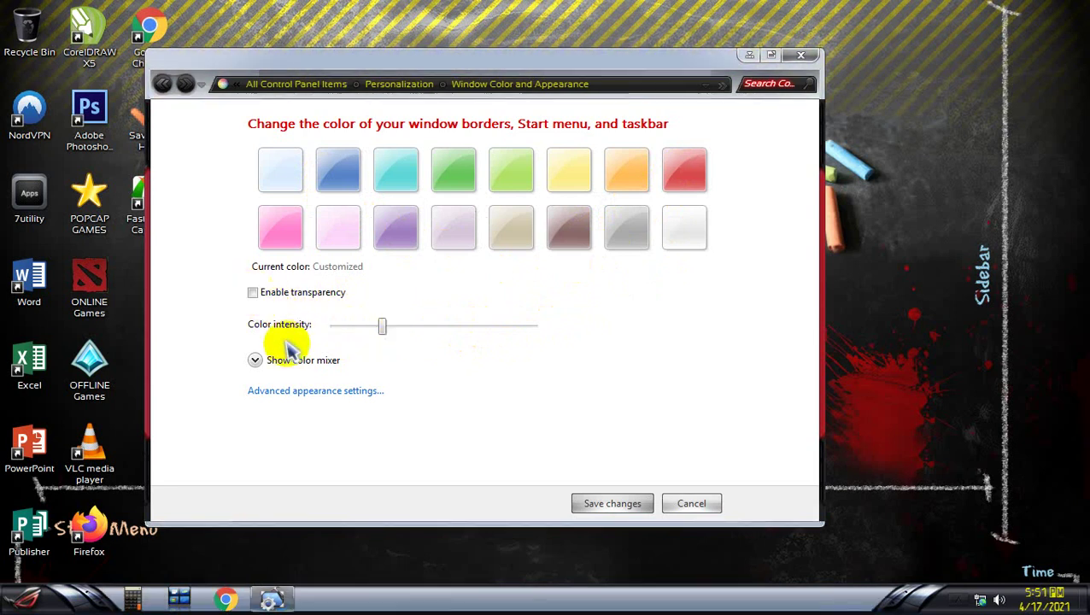
click(342, 232)
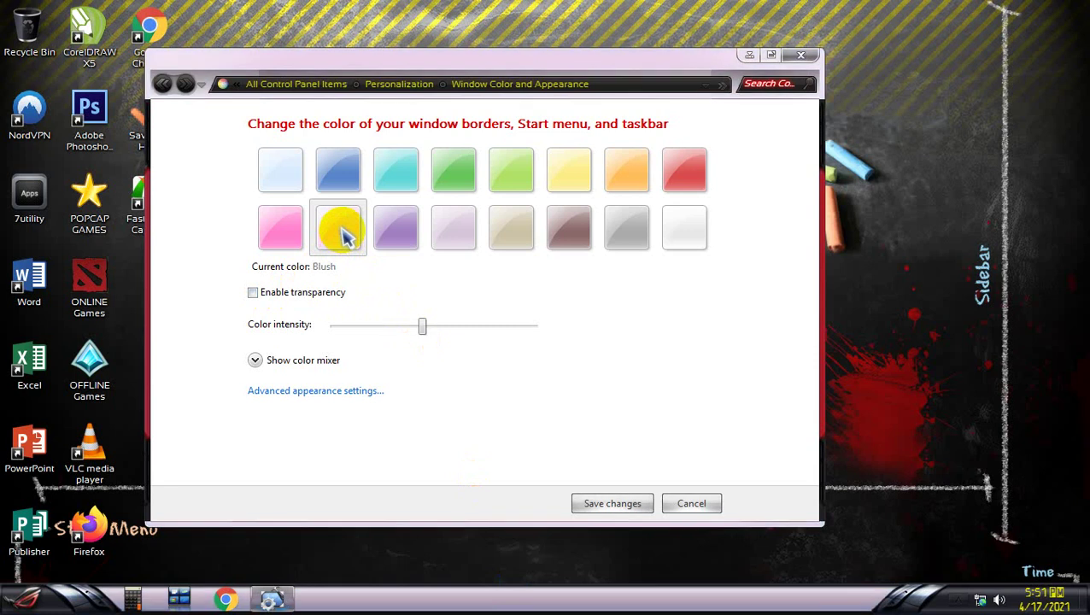
click(398, 245)
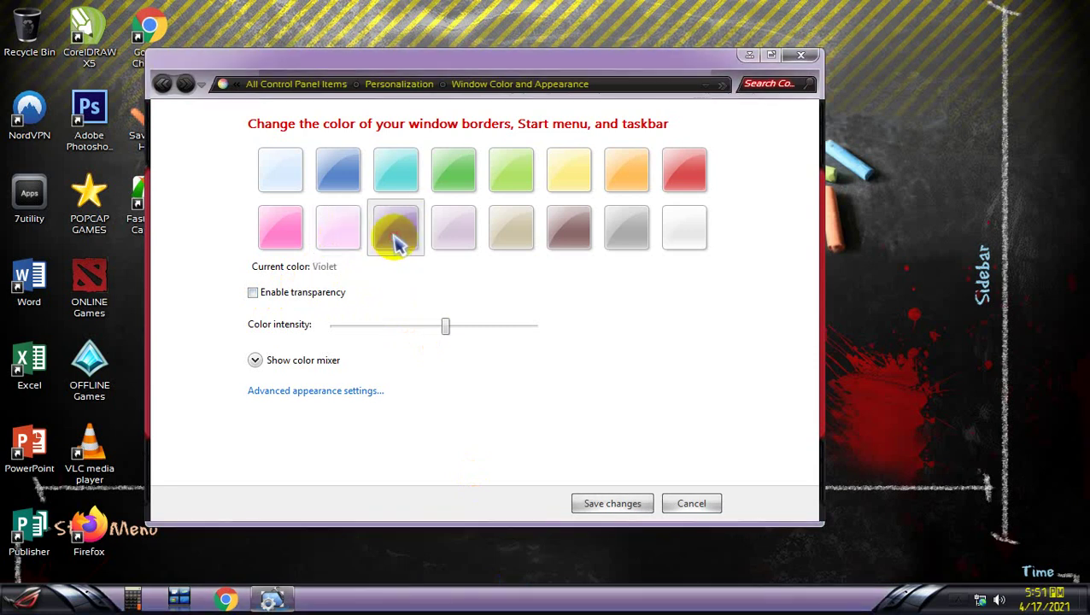
click(294, 232)
click(346, 171)
click(401, 171)
click(462, 175)
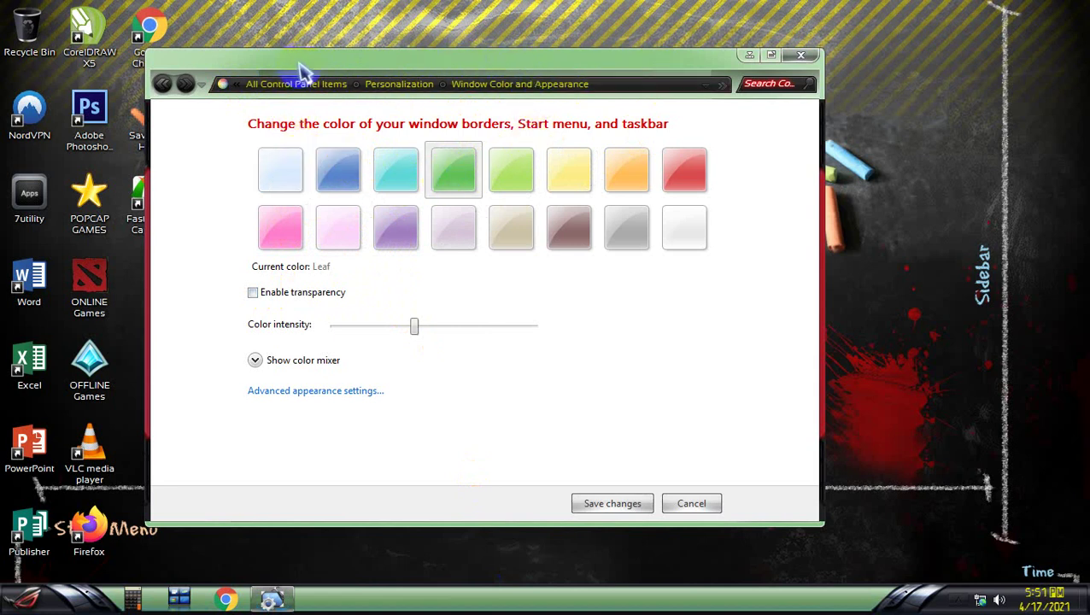
click(513, 169)
click(569, 170)
click(626, 174)
click(686, 174)
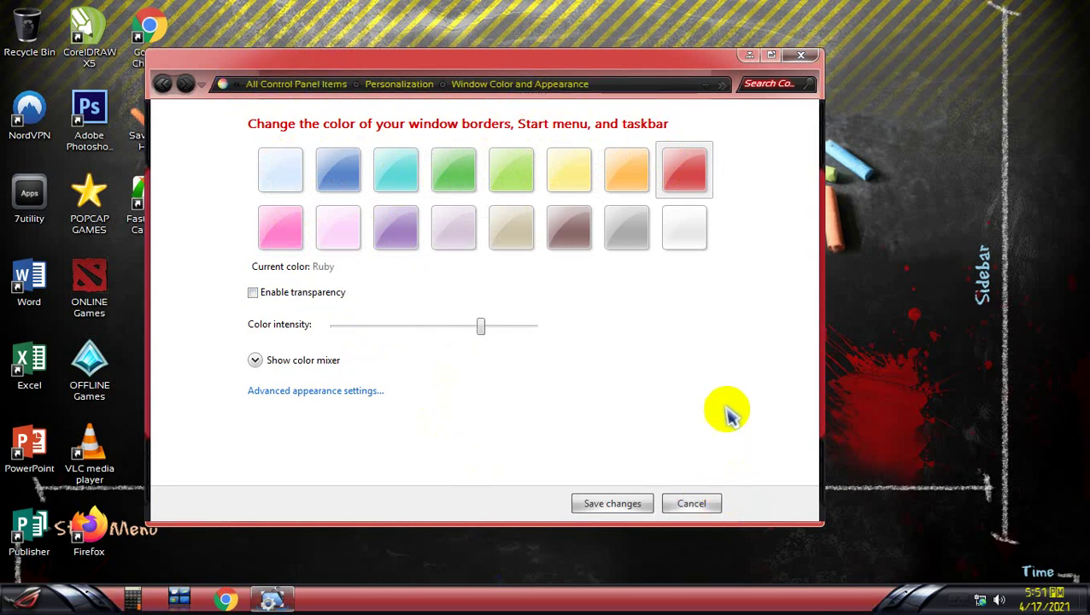
Re-enable transparency, reposition the window, and cancel the colour changes
click(253, 295)
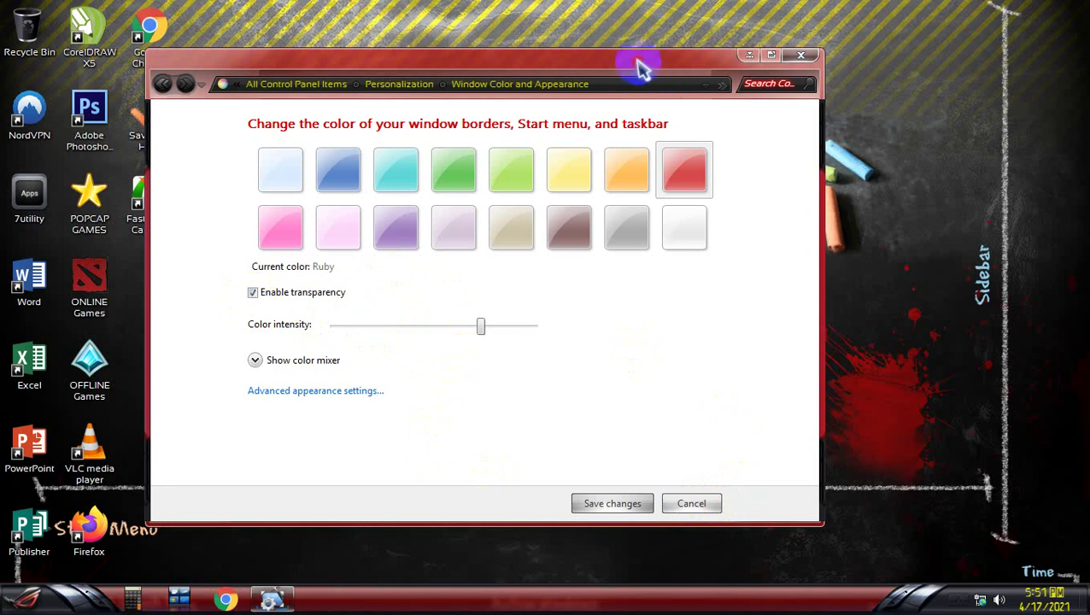
drag(645, 68, 686, 51)
drag(521, 309, 454, 311)
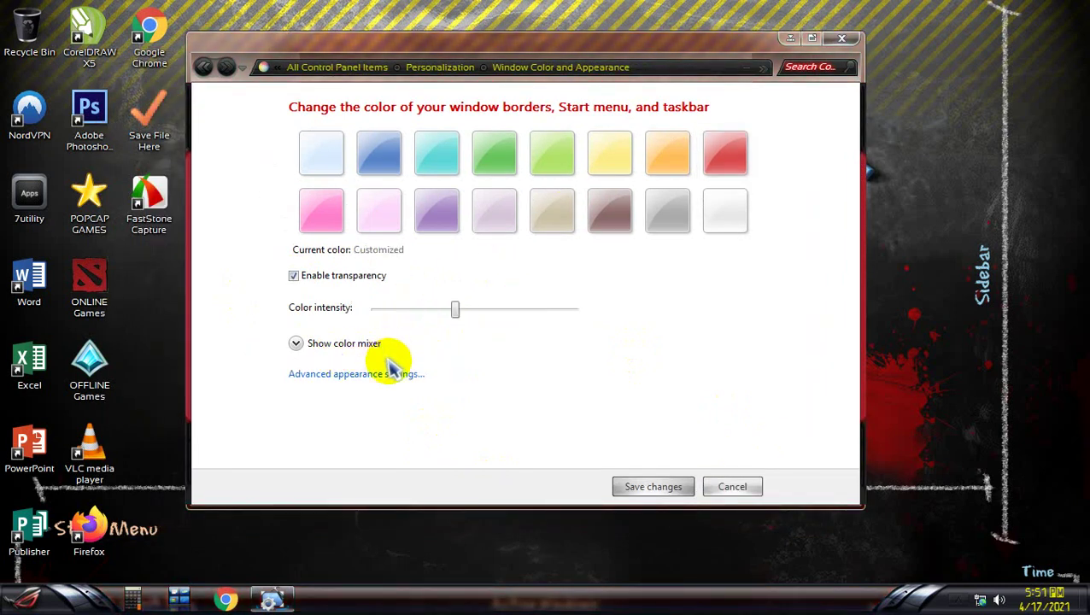
click(731, 489)
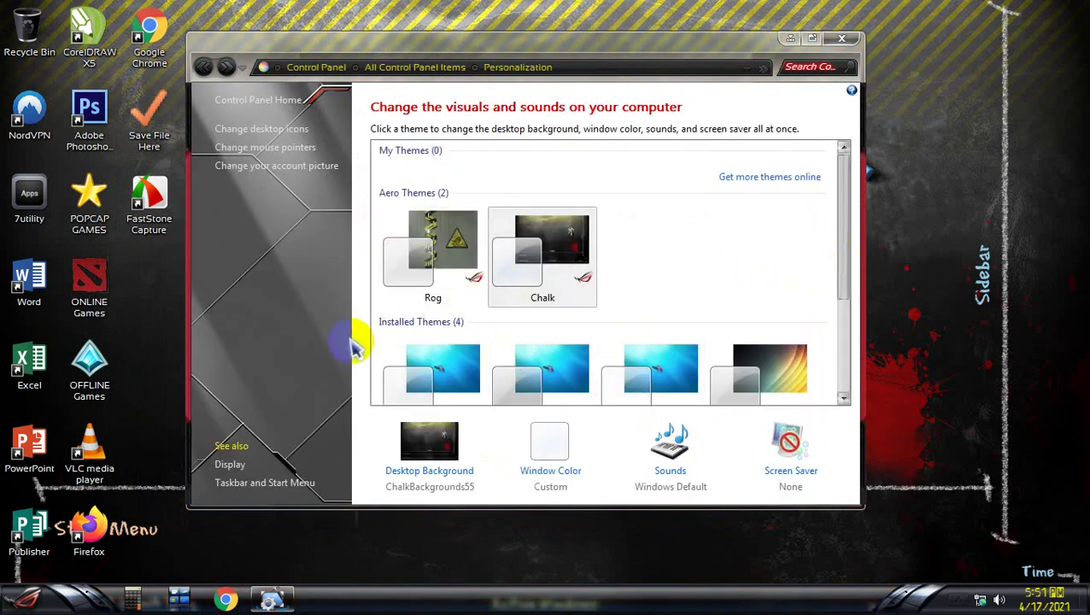
Set the '30 Seconds to ROG' picture as the desktop background and minimize the window
mouse_move(842, 254)
mouse_down()
mouse_move(846, 303)
mouse_move(844, 251)
mouse_up()
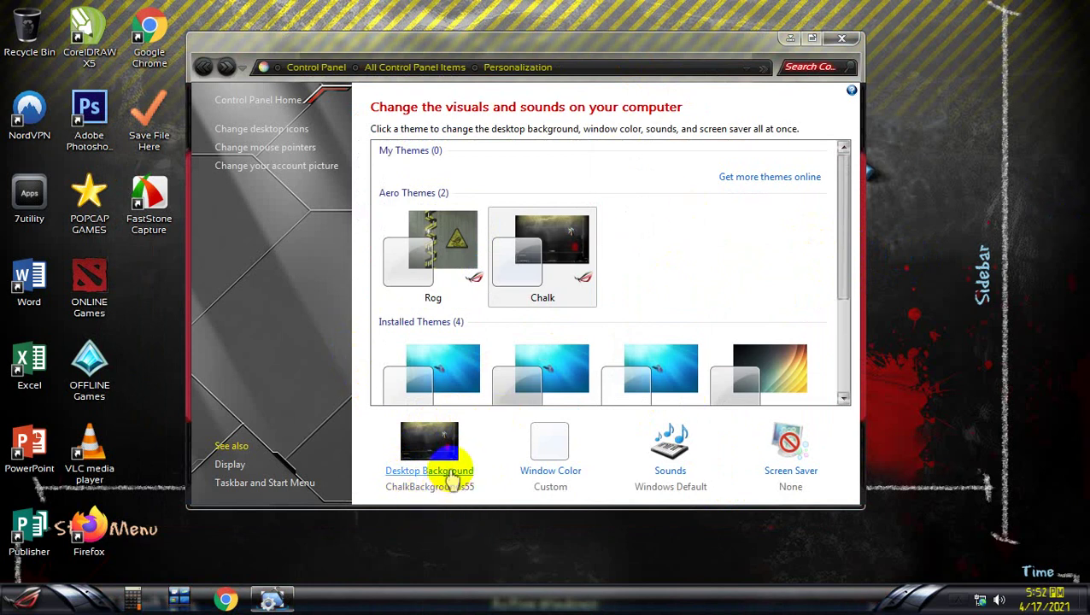
click(451, 475)
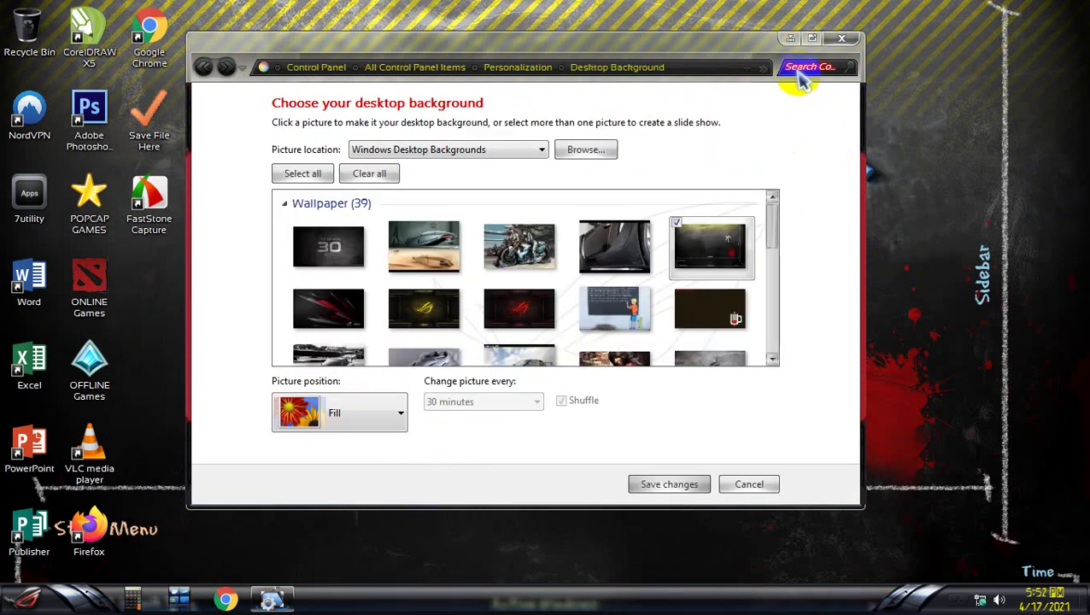
drag(752, 56, 821, 78)
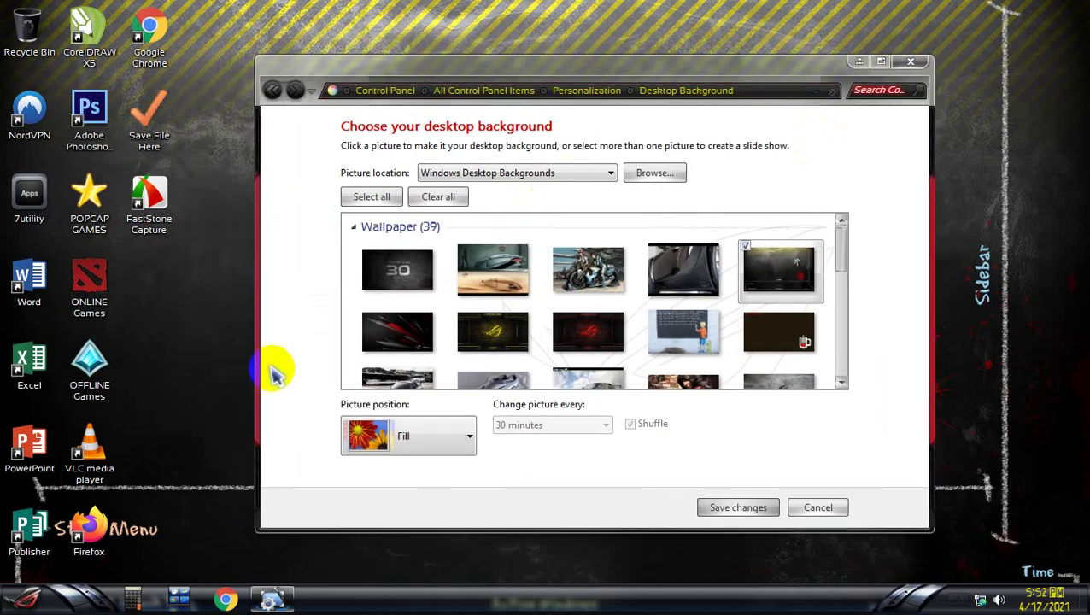
right_click(173, 345)
click(210, 245)
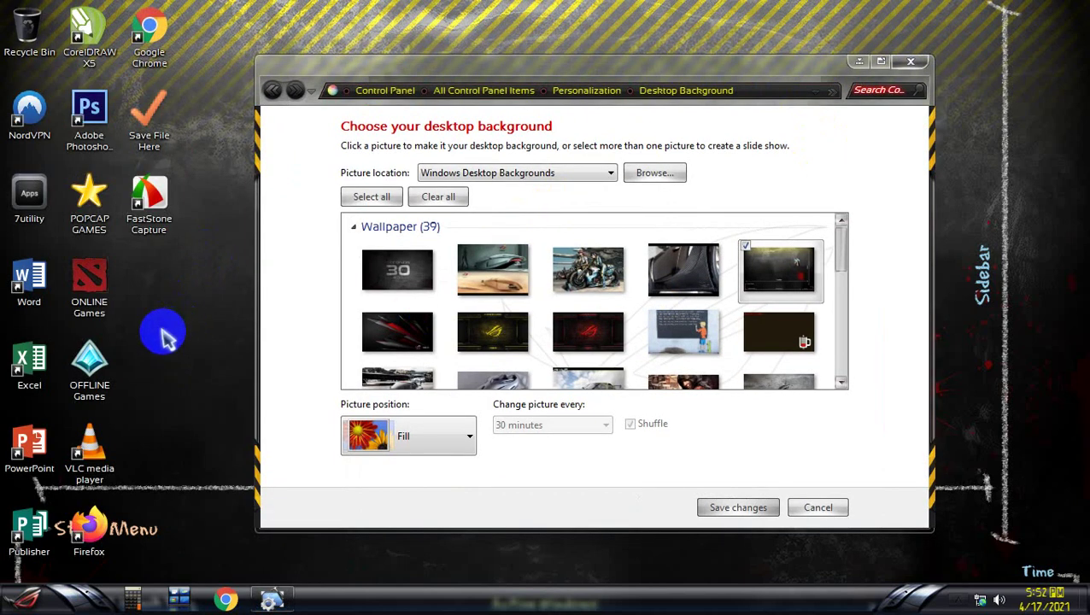
mouse_move(842, 255)
mouse_down()
mouse_move(847, 297)
mouse_move(843, 261)
mouse_up()
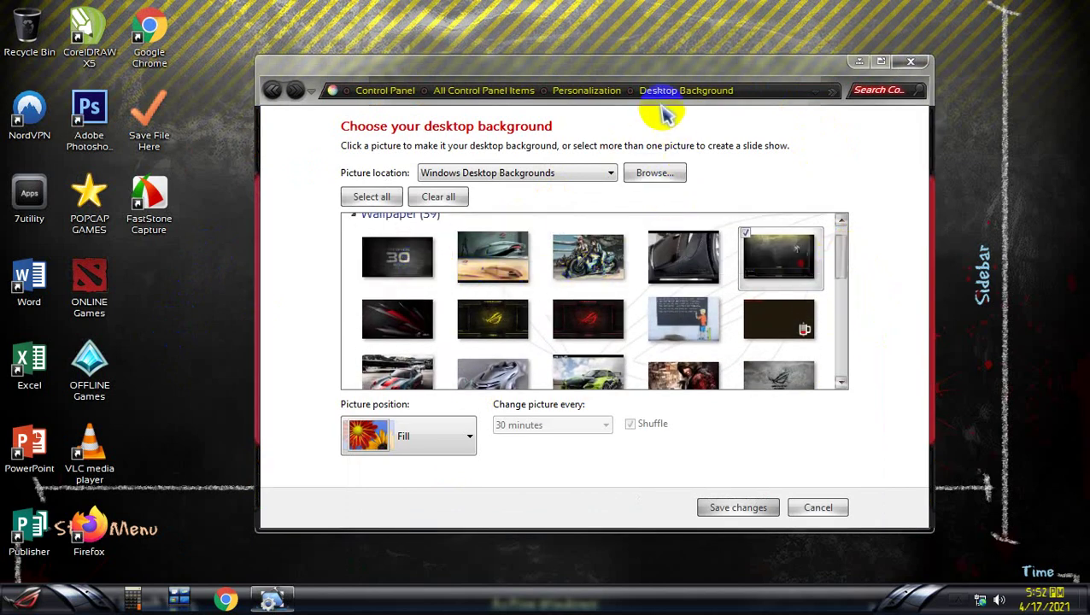
drag(664, 76, 802, 51)
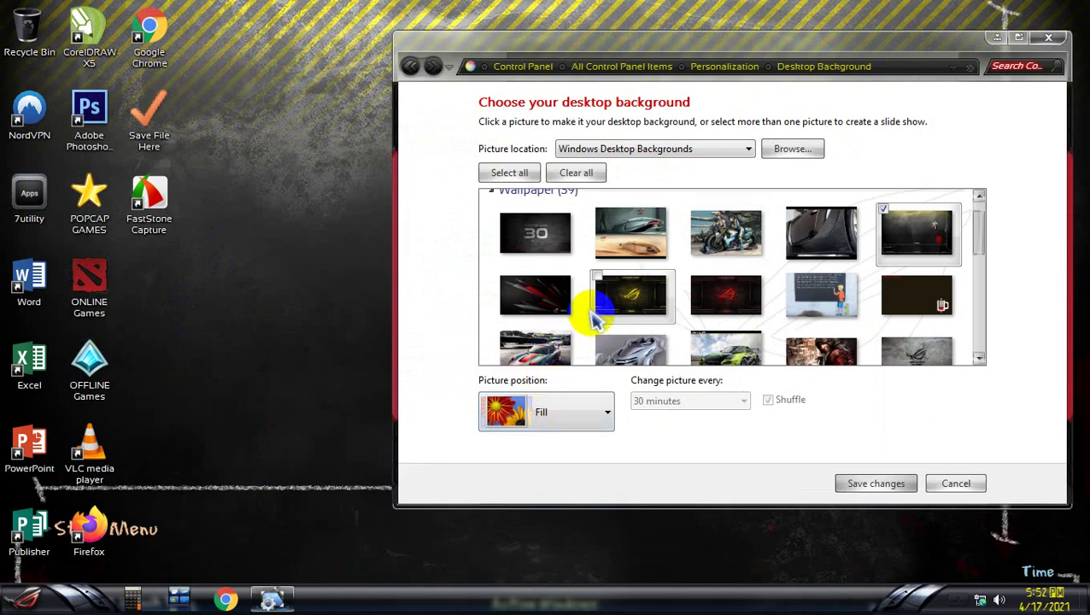
click(536, 241)
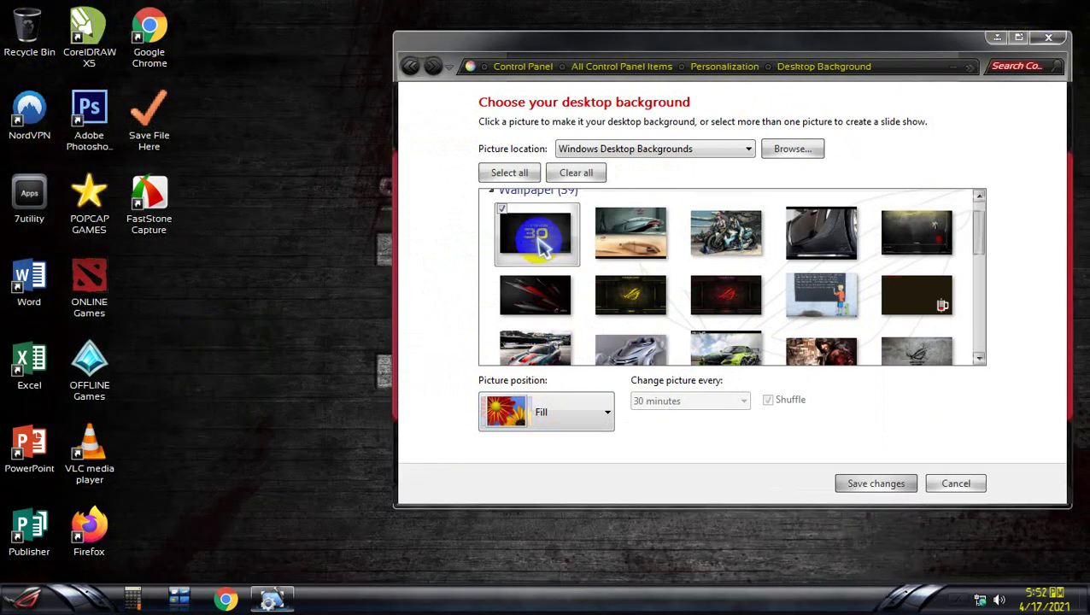
click(997, 39)
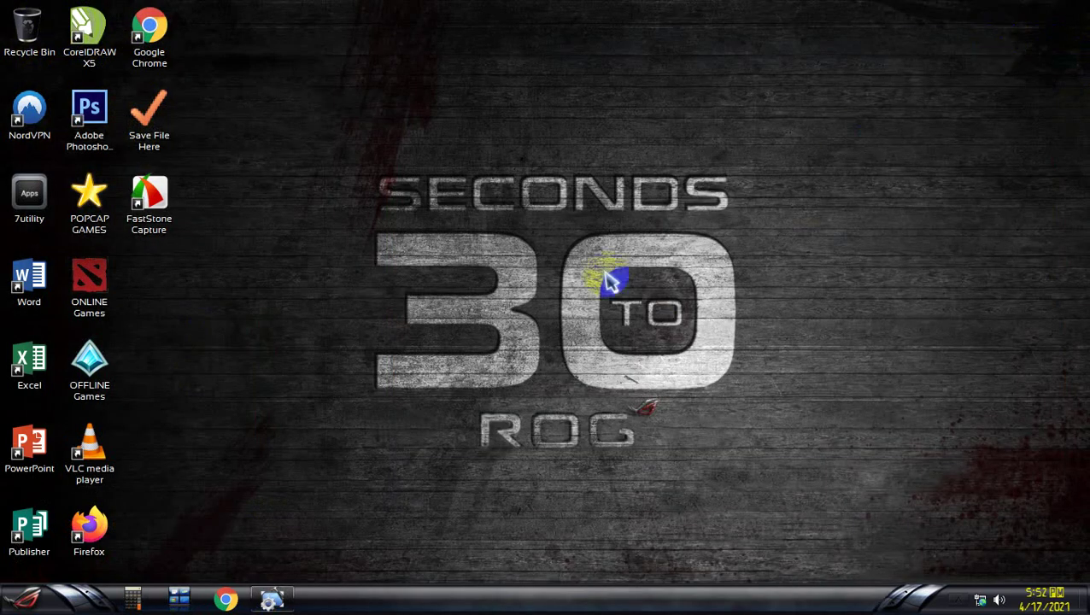
right_click(438, 306)
Preview the car and motorbike wallpapers, then set the ASUS Republic of Gamers image as background
click(510, 567)
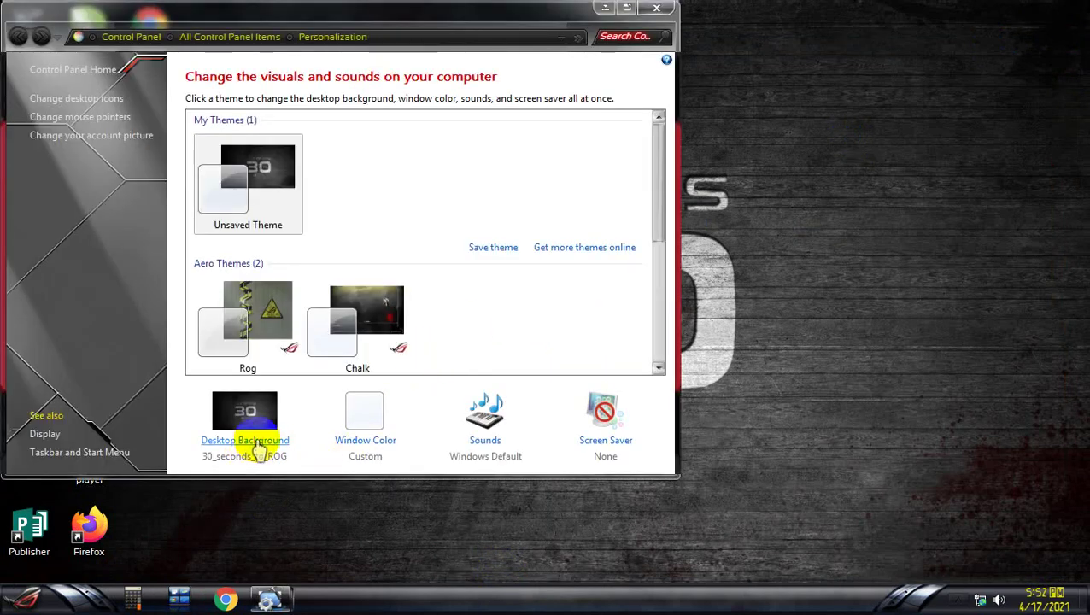
click(258, 441)
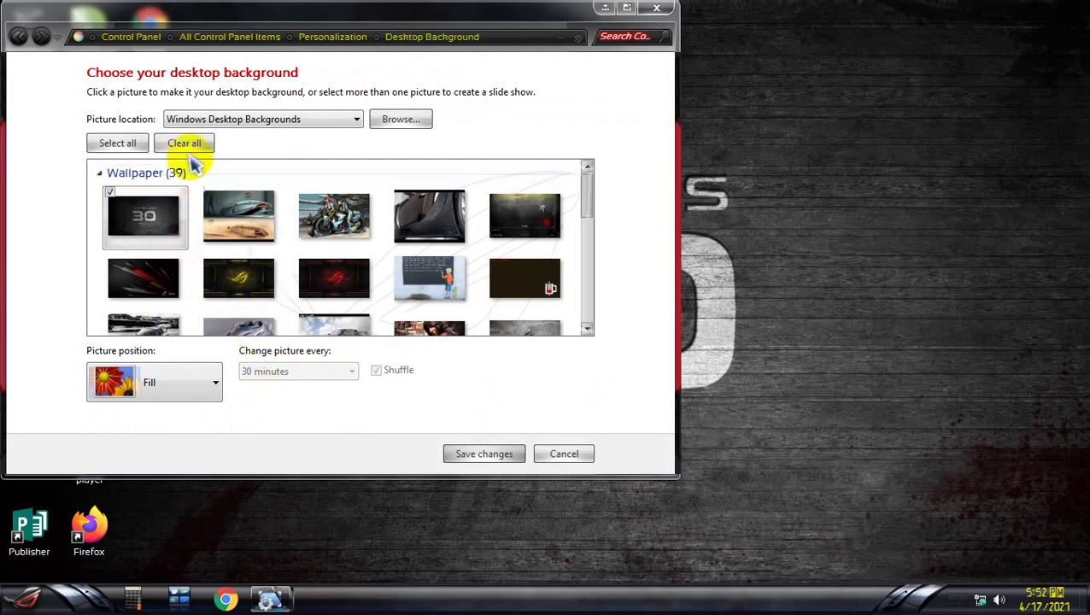
click(117, 144)
mouse_move(588, 201)
mouse_down()
mouse_move(589, 231)
mouse_move(591, 175)
mouse_up()
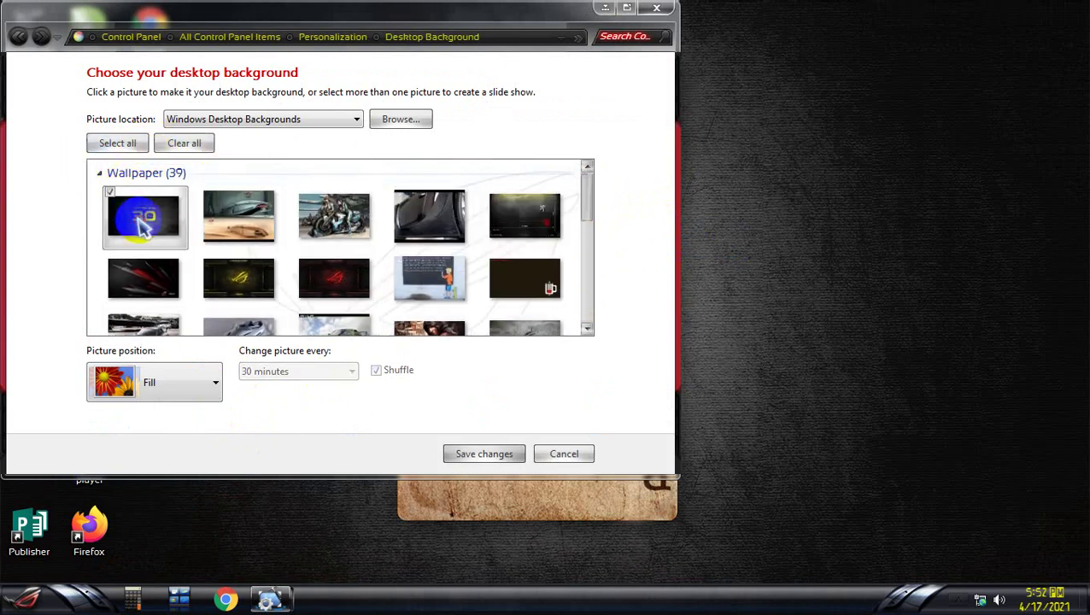
click(239, 216)
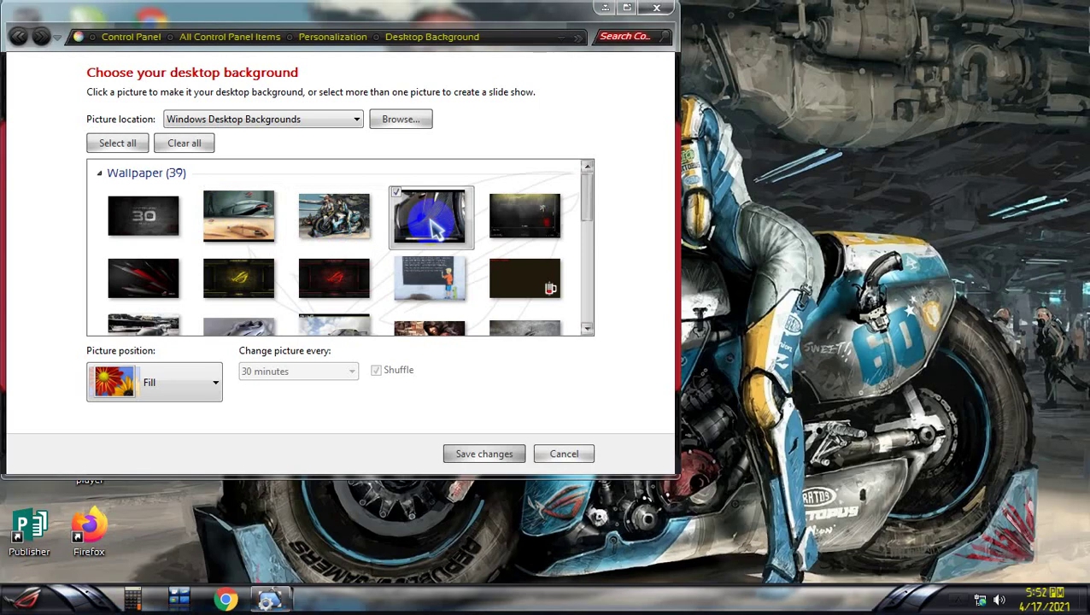
click(525, 219)
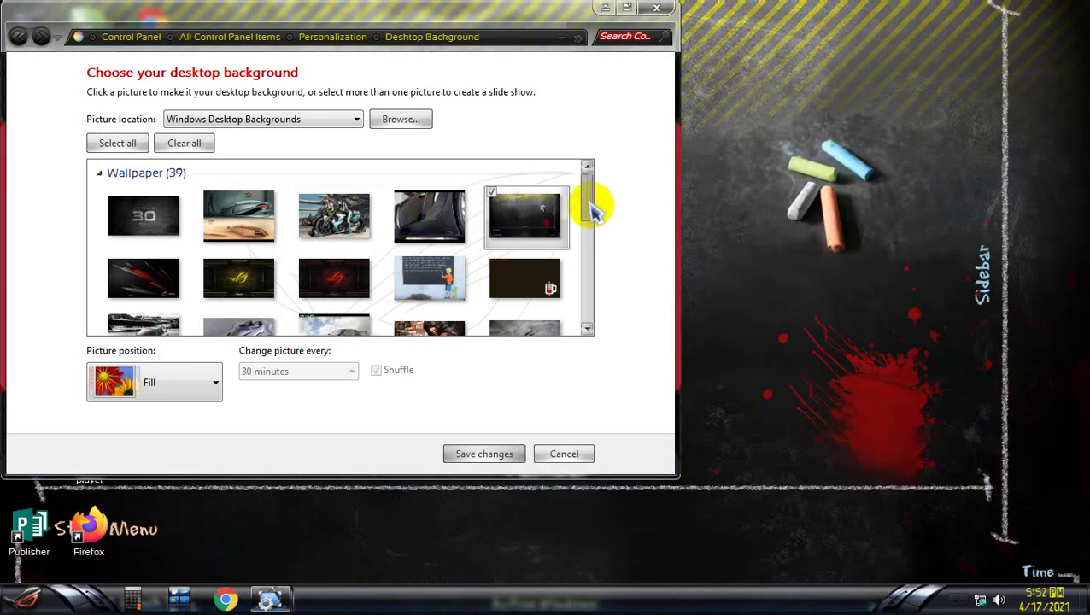
mouse_move(589, 201)
mouse_down()
mouse_move(577, 273)
mouse_move(589, 250)
mouse_move(592, 296)
mouse_up()
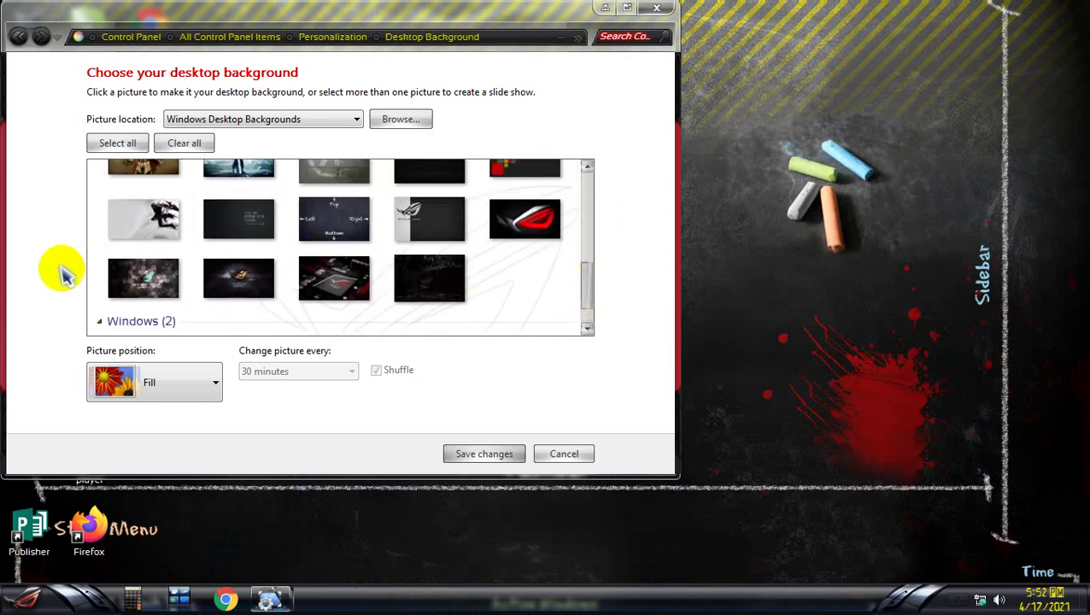
click(232, 285)
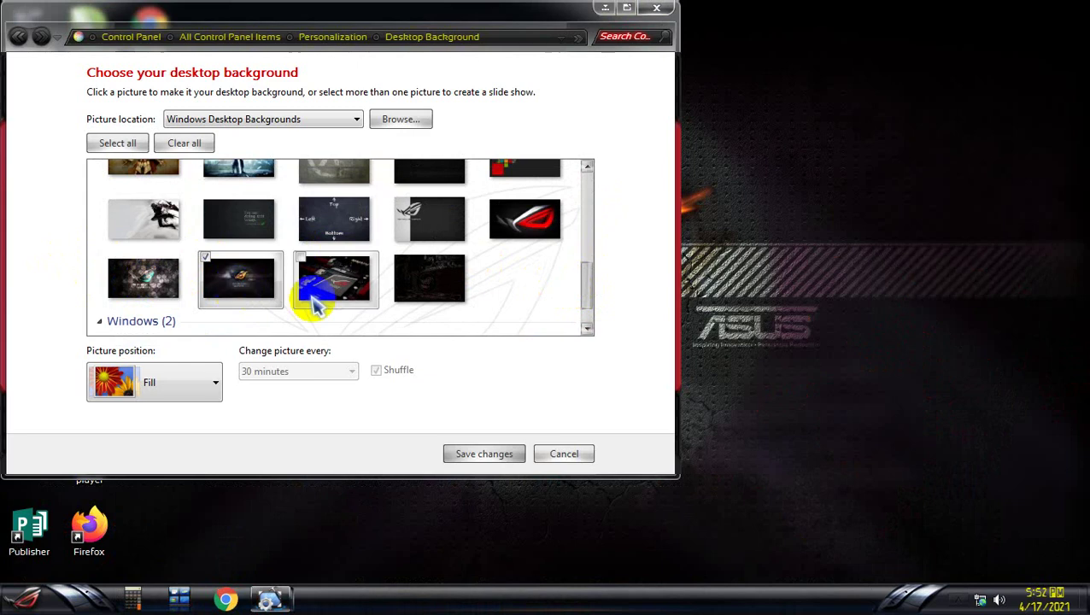
click(606, 10)
Refresh the Republic of Gamers desktop five times from its right-click menu
right_click(652, 114)
click(734, 182)
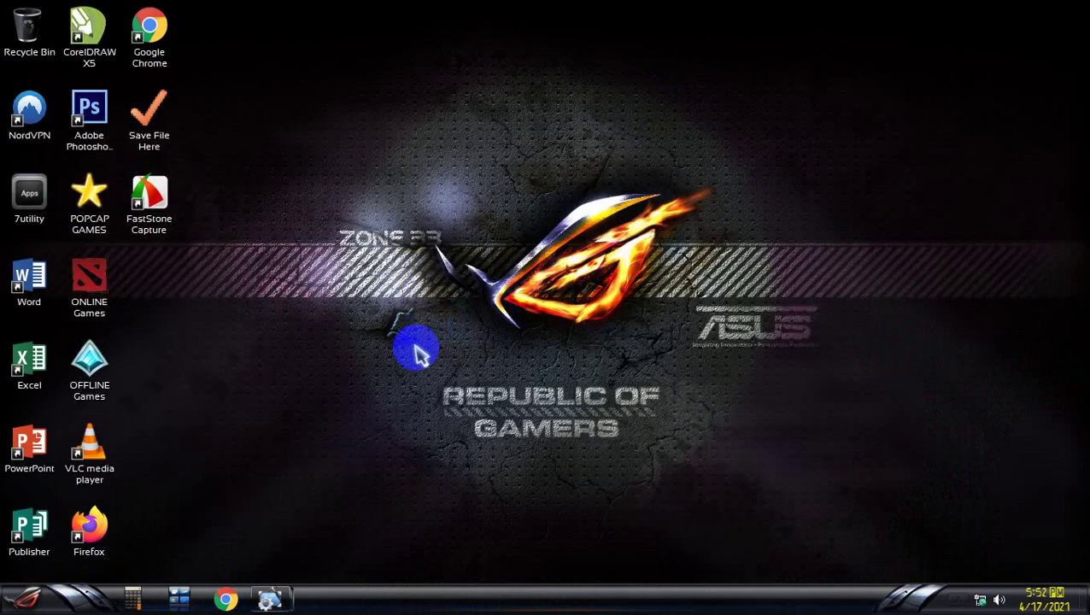
right_click(410, 179)
click(468, 247)
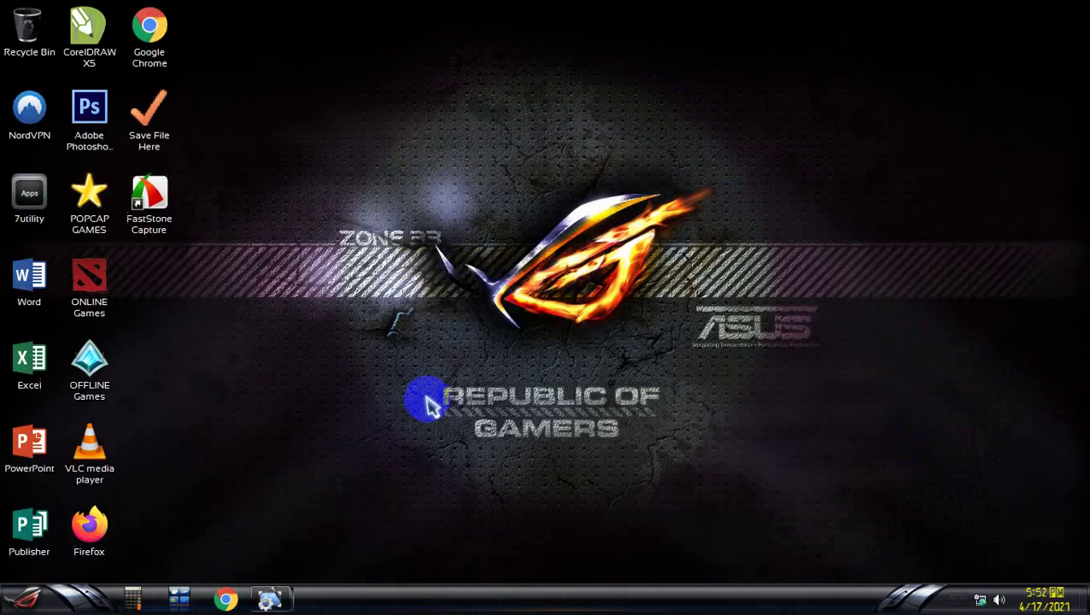
right_click(361, 218)
click(415, 246)
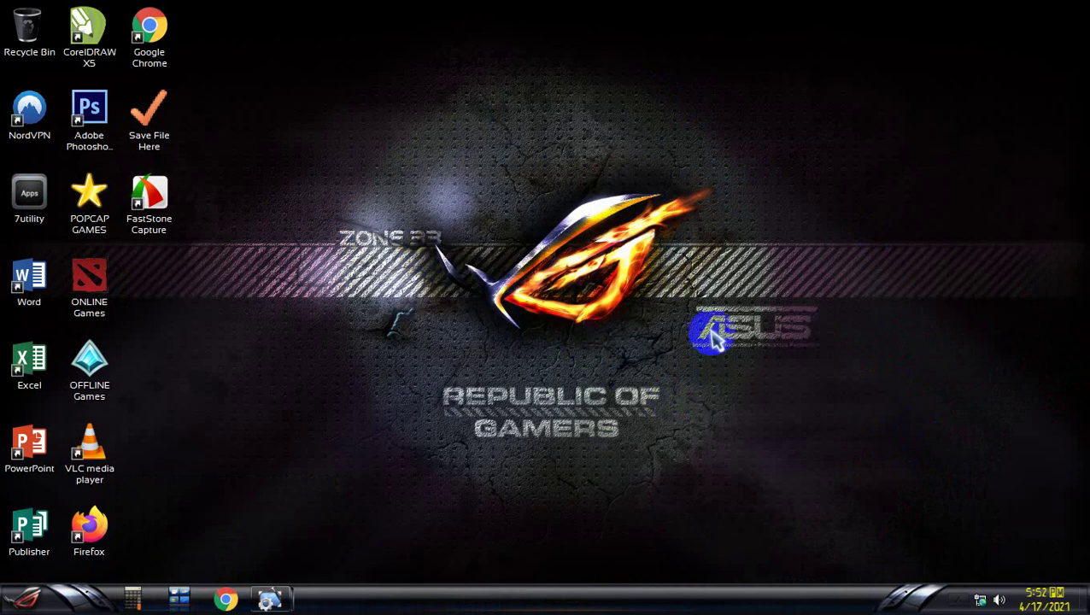
right_click(732, 247)
click(773, 246)
right_click(260, 162)
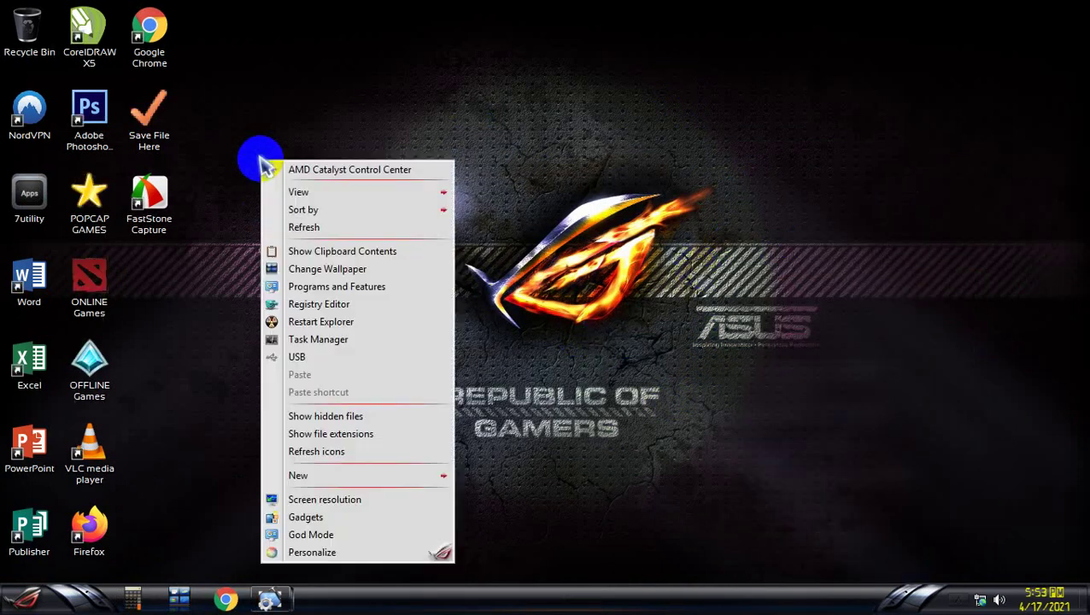
click(317, 227)
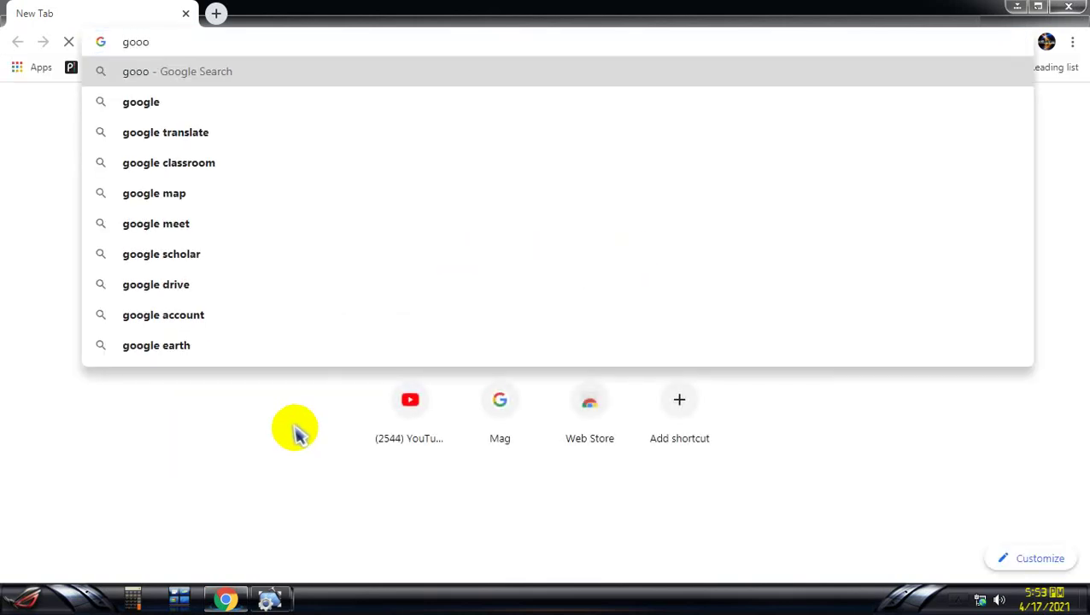
Search the suggested term 'google' and open google.com from the top result
click(163, 104)
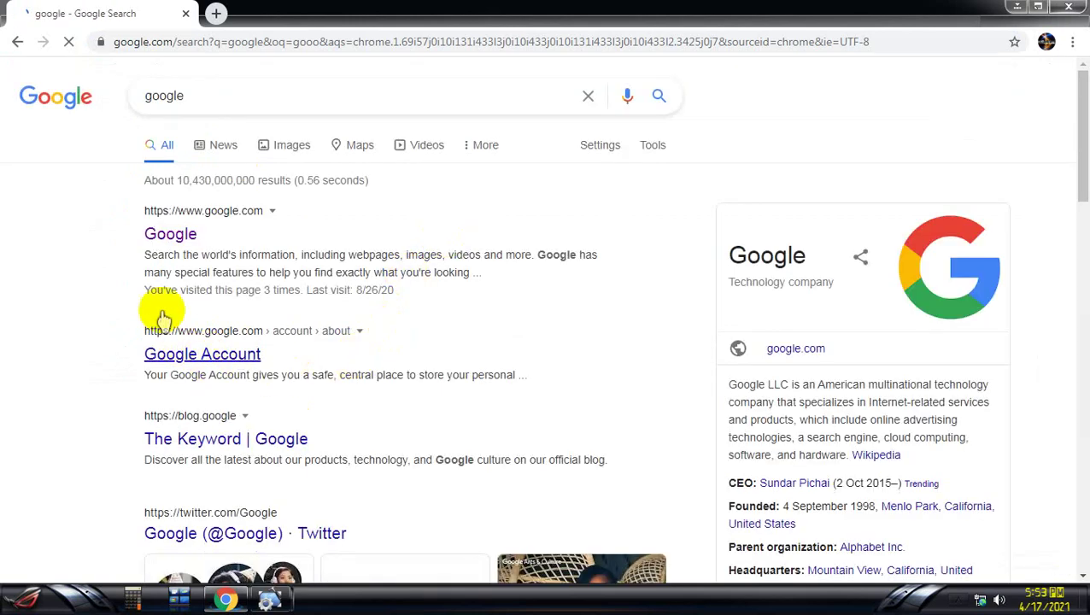
click(173, 228)
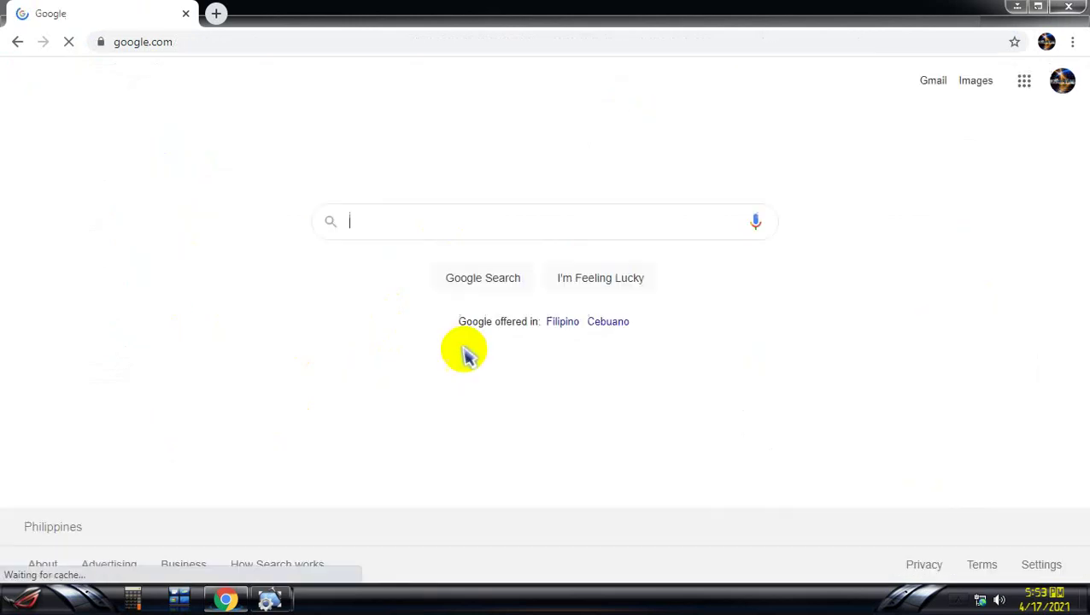
click(1016, 7)
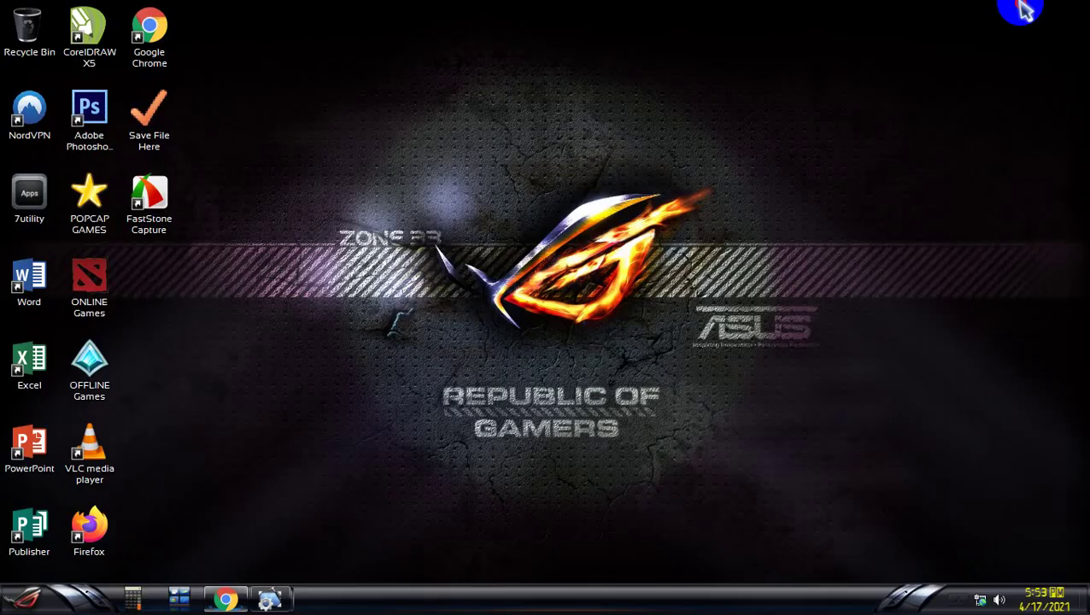
right_click(424, 117)
click(459, 186)
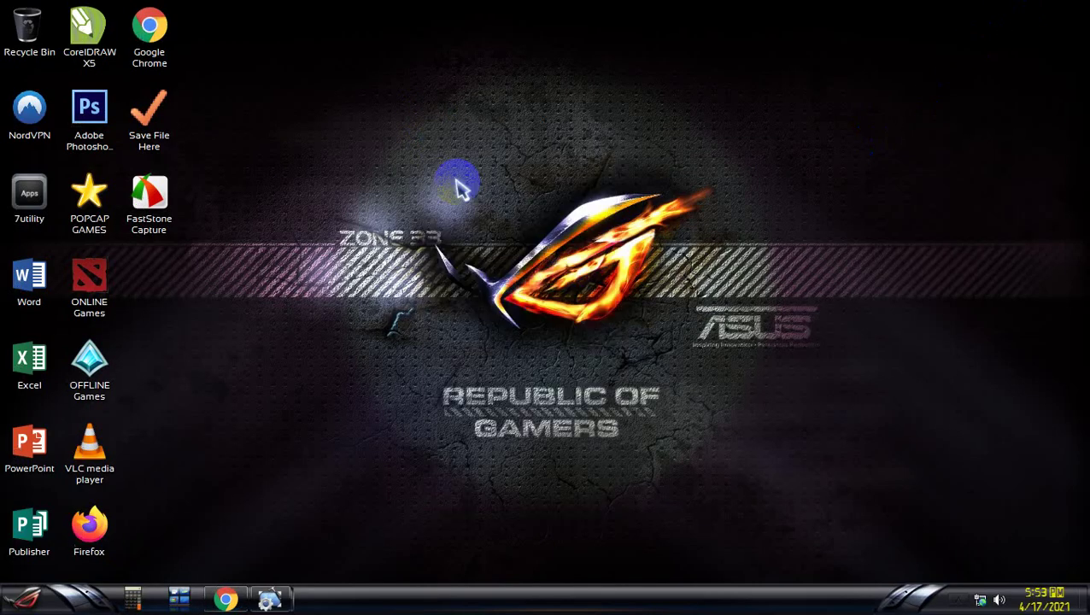
right_click(307, 131)
click(357, 196)
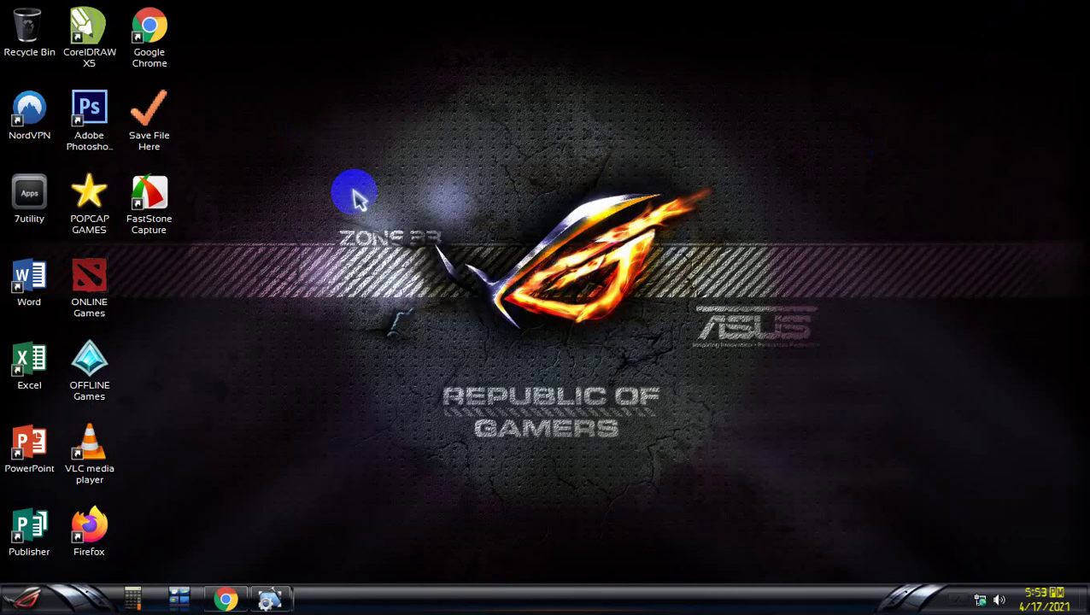
right_click(401, 109)
click(440, 175)
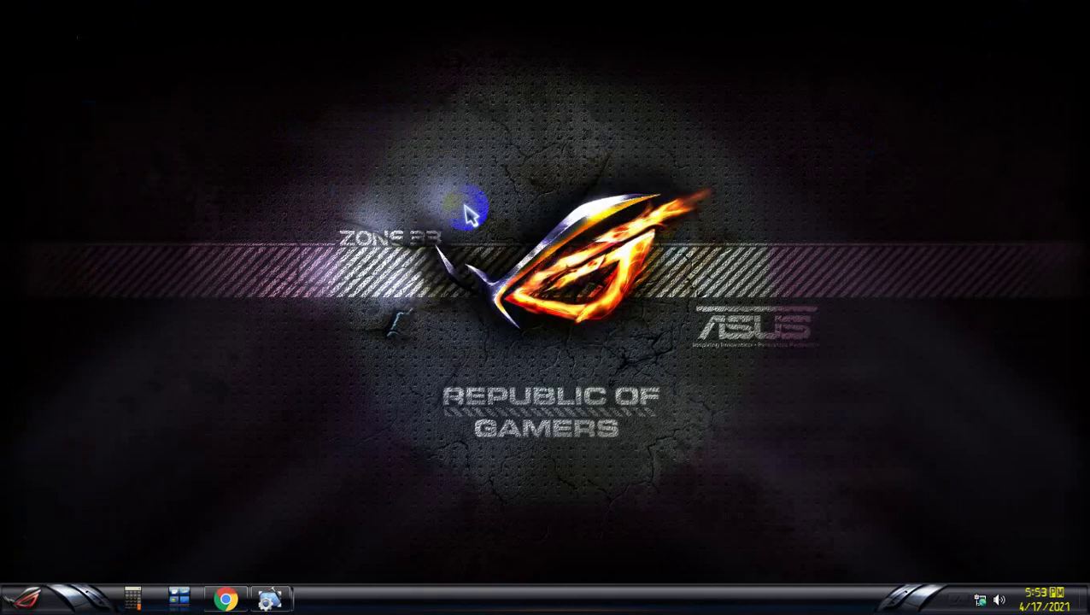
click(959, 603)
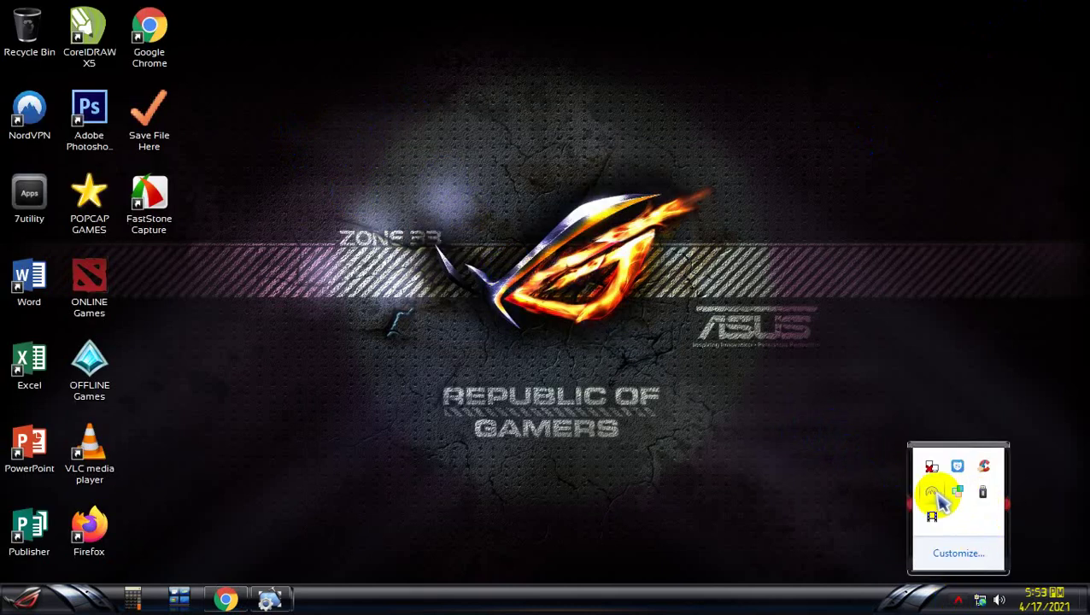
click(367, 440)
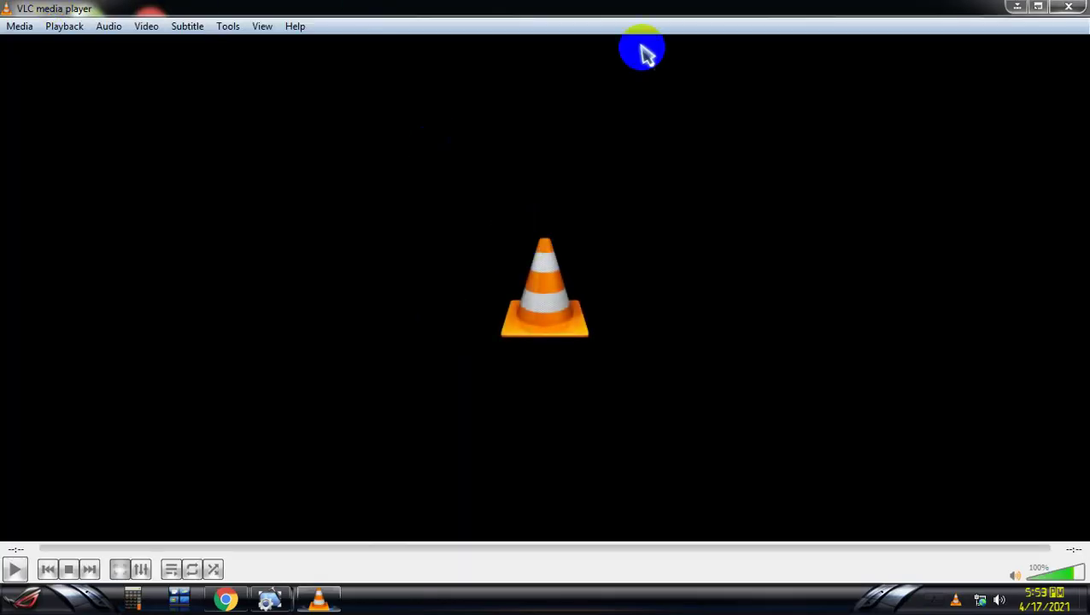
click(1074, 9)
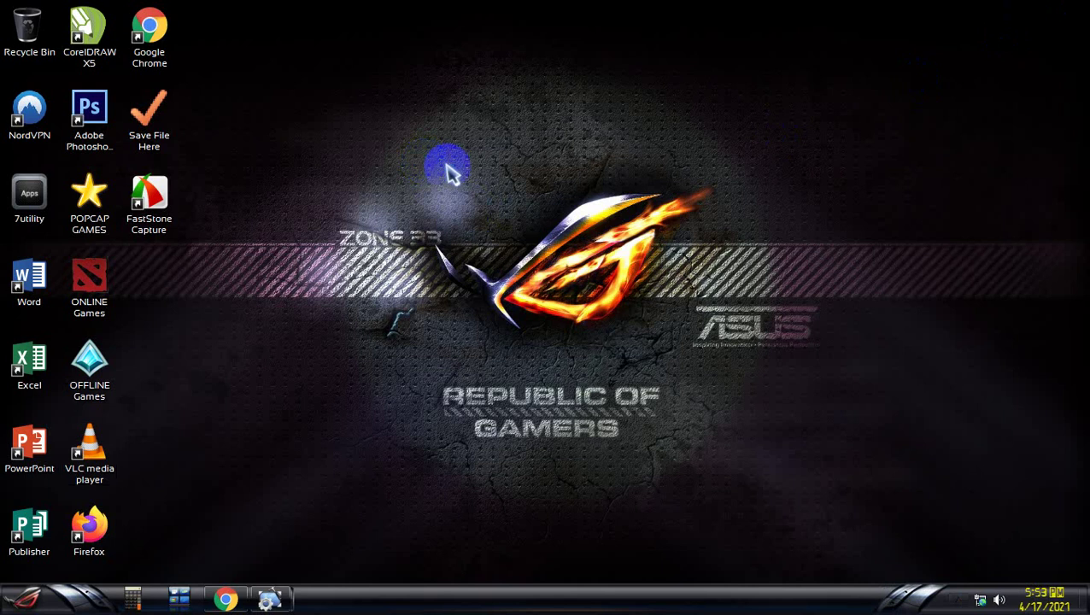
right_click(470, 223)
click(469, 229)
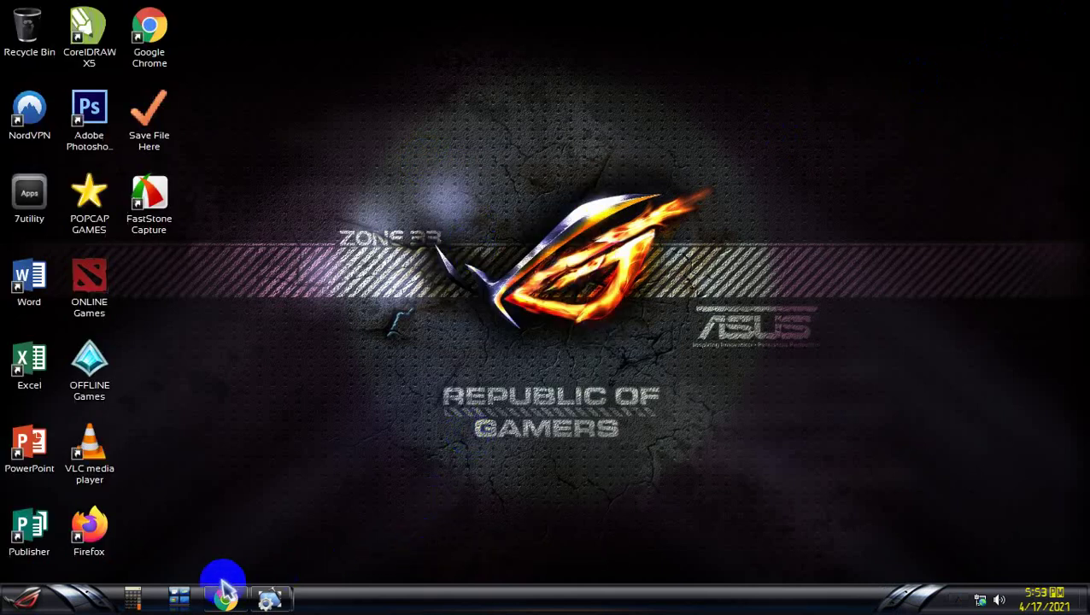
click(22, 599)
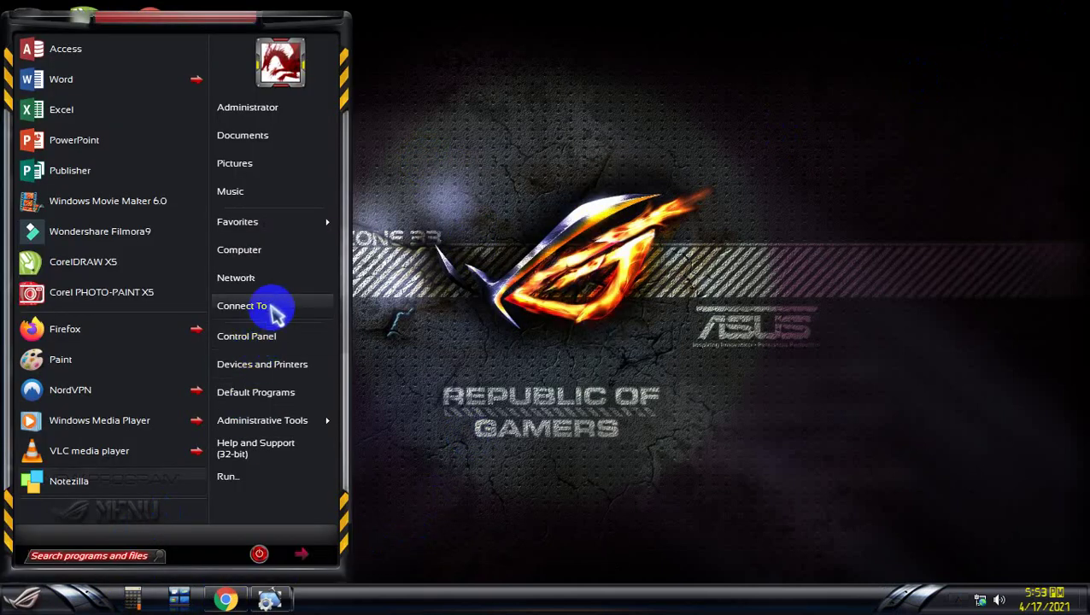
right_click(288, 266)
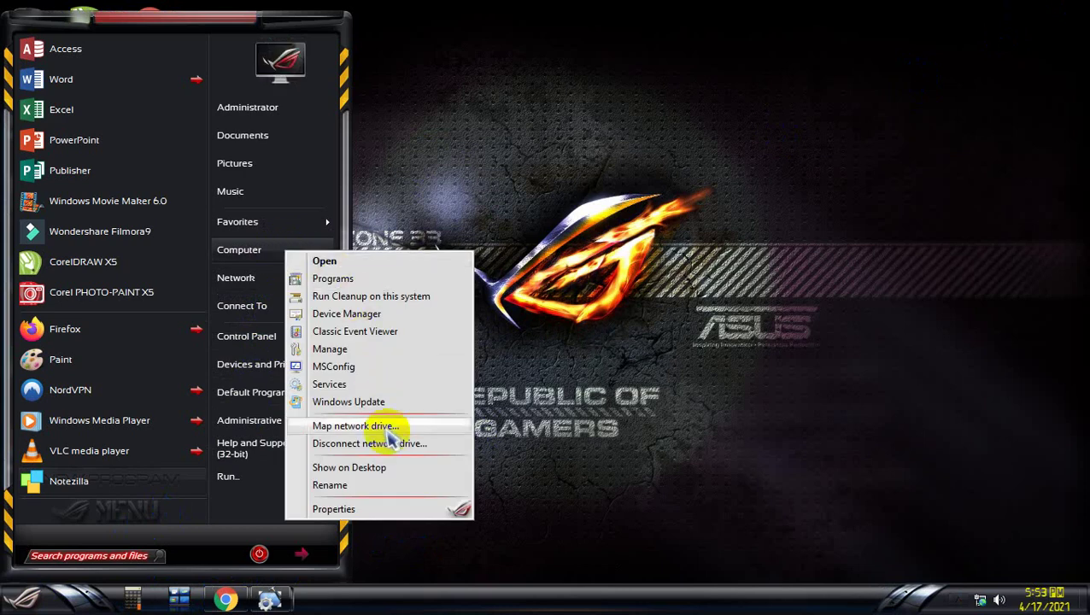
click(386, 511)
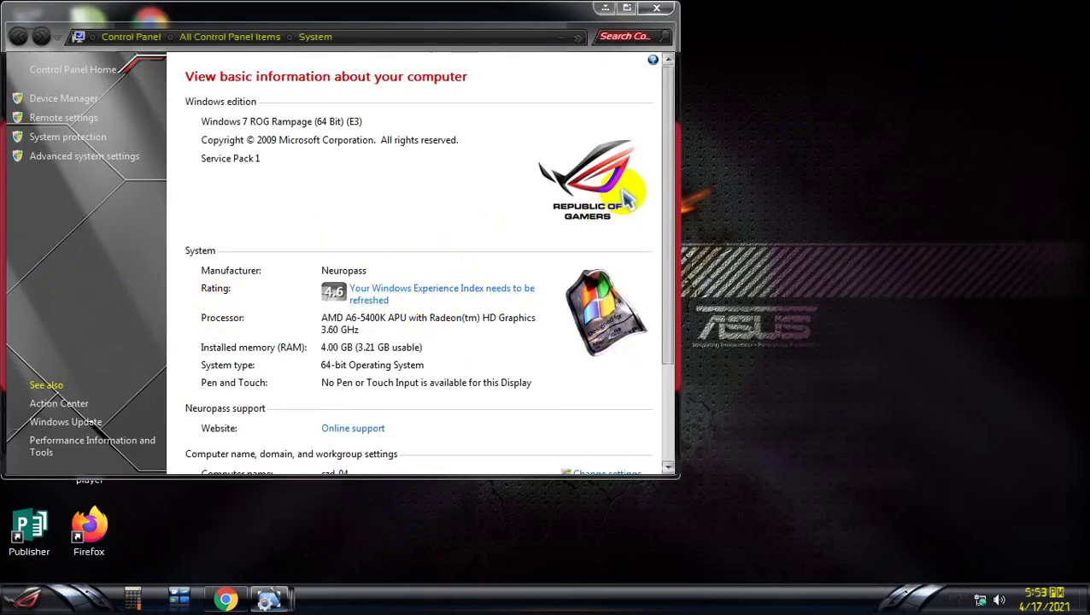
mouse_move(666, 165)
mouse_down()
mouse_move(679, 282)
mouse_move(675, 245)
mouse_up()
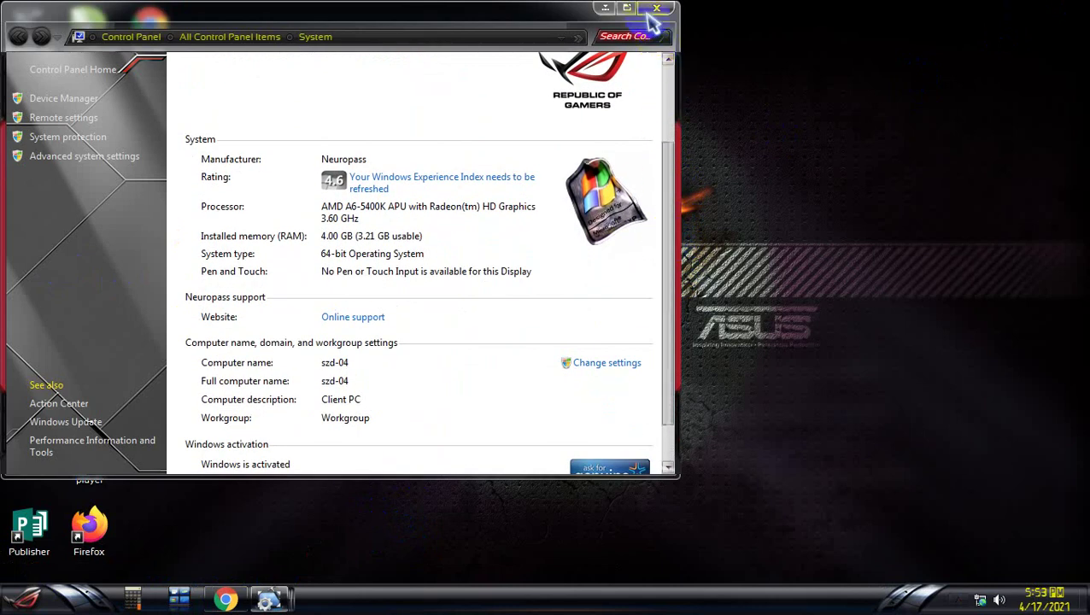
click(654, 13)
right_click(488, 312)
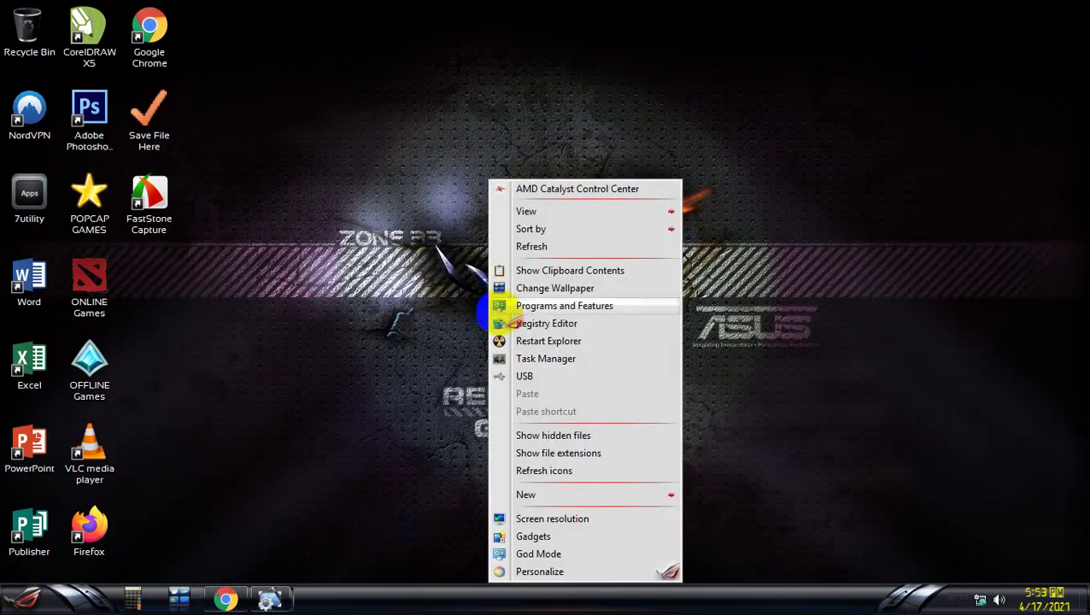
click(528, 248)
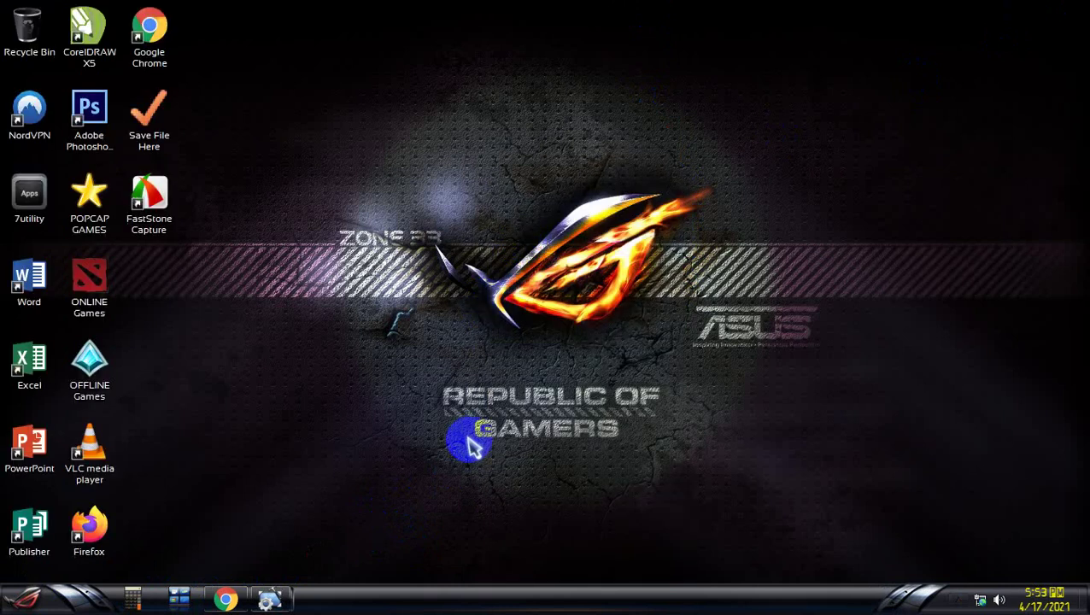
right_click(341, 166)
click(377, 219)
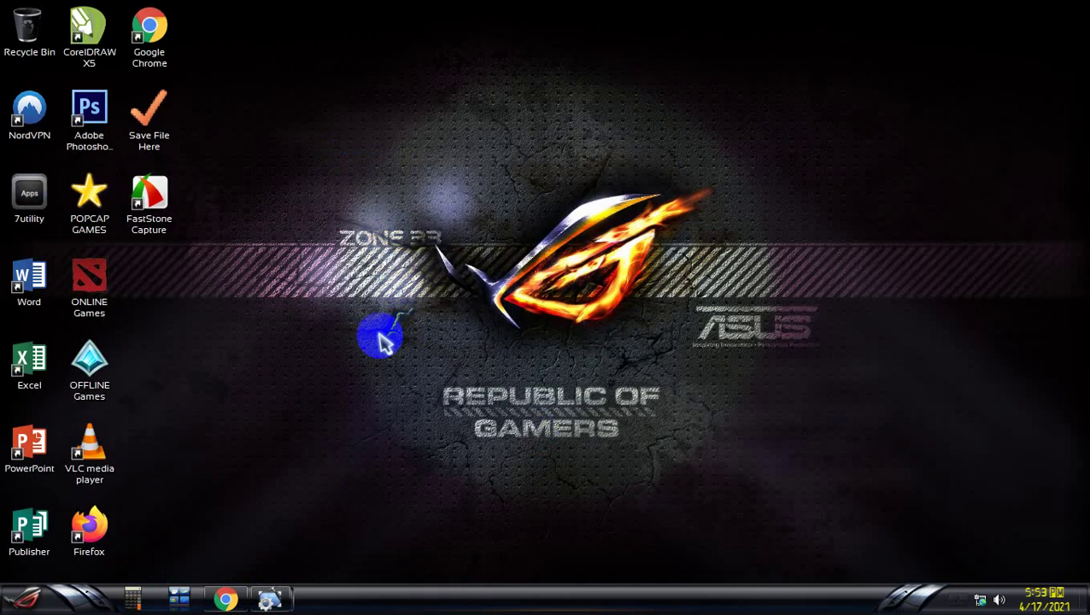
right_click(362, 357)
click(425, 245)
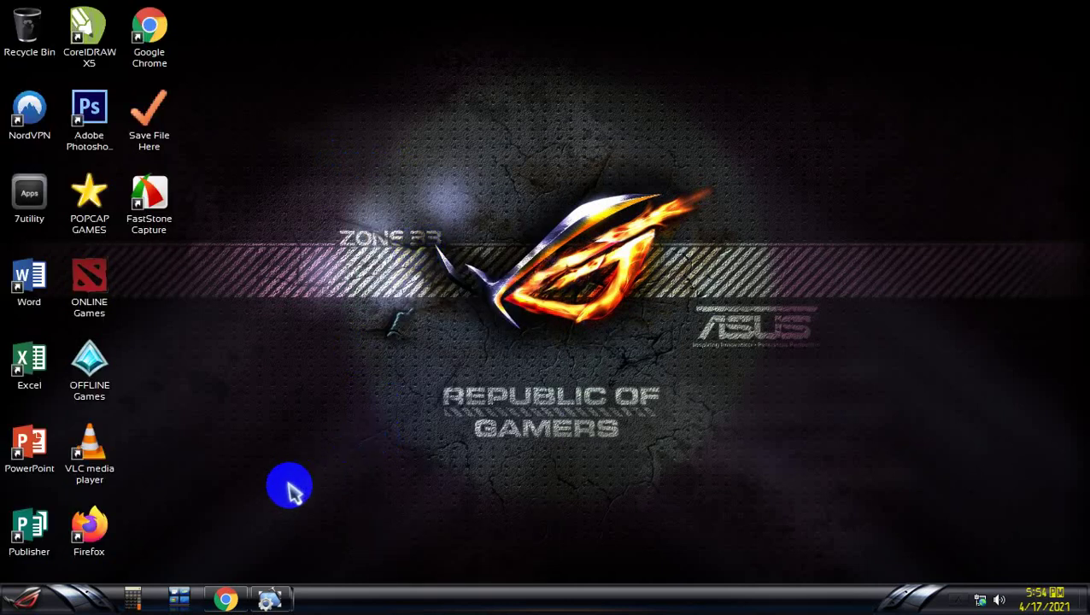
right_click(287, 397)
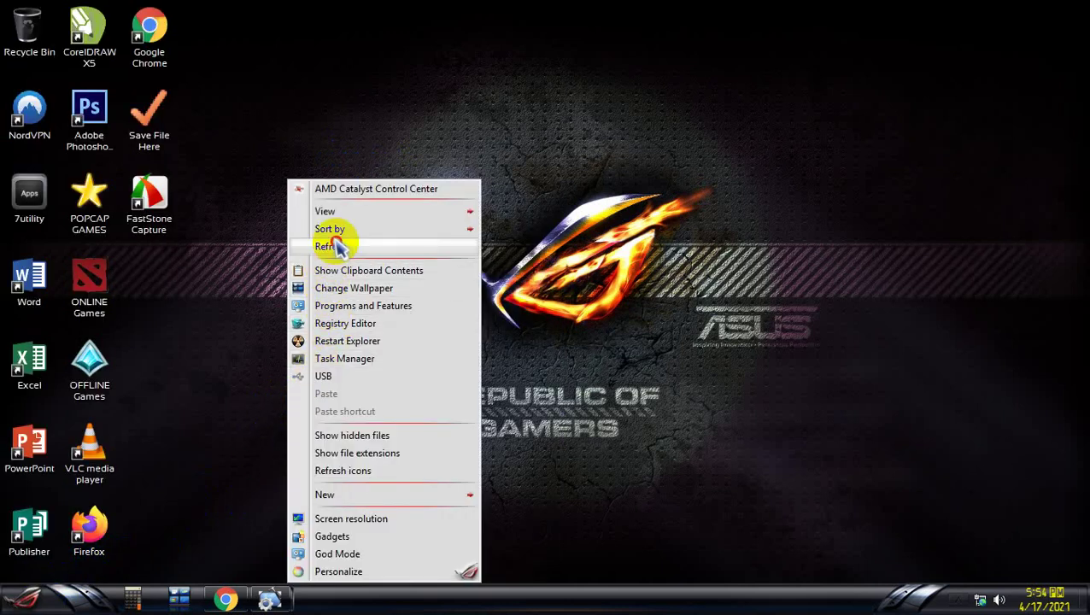
click(339, 246)
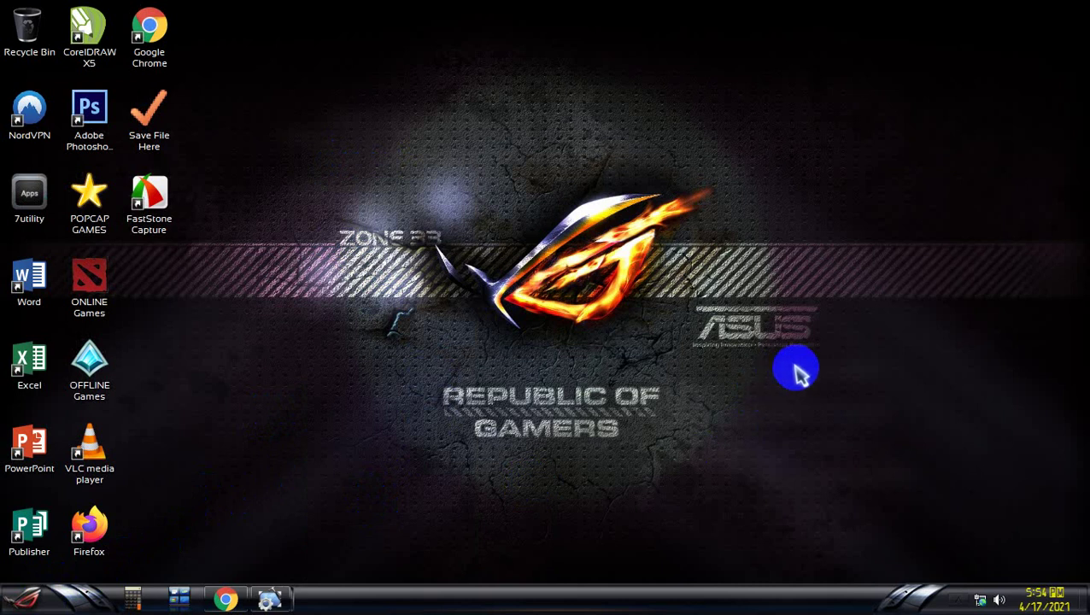
right_click(871, 224)
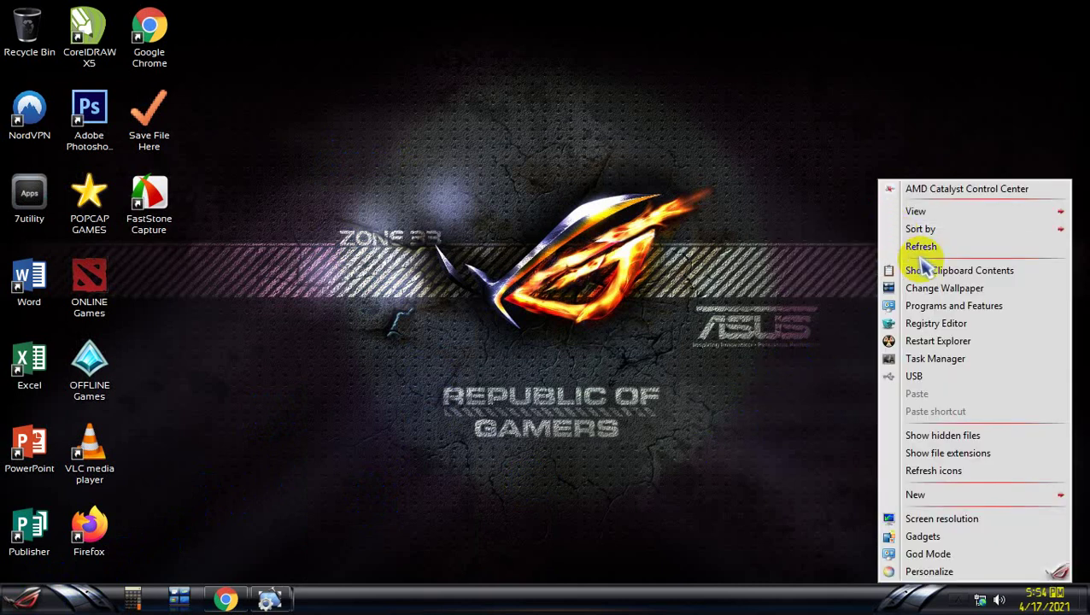
click(892, 244)
right_click(228, 492)
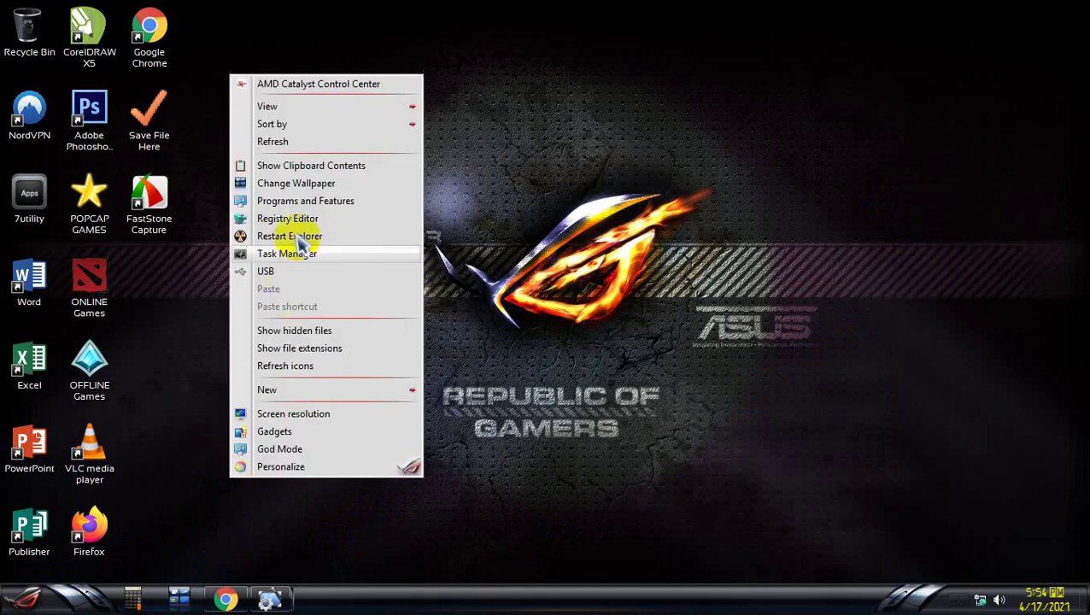
click(292, 139)
right_click(991, 151)
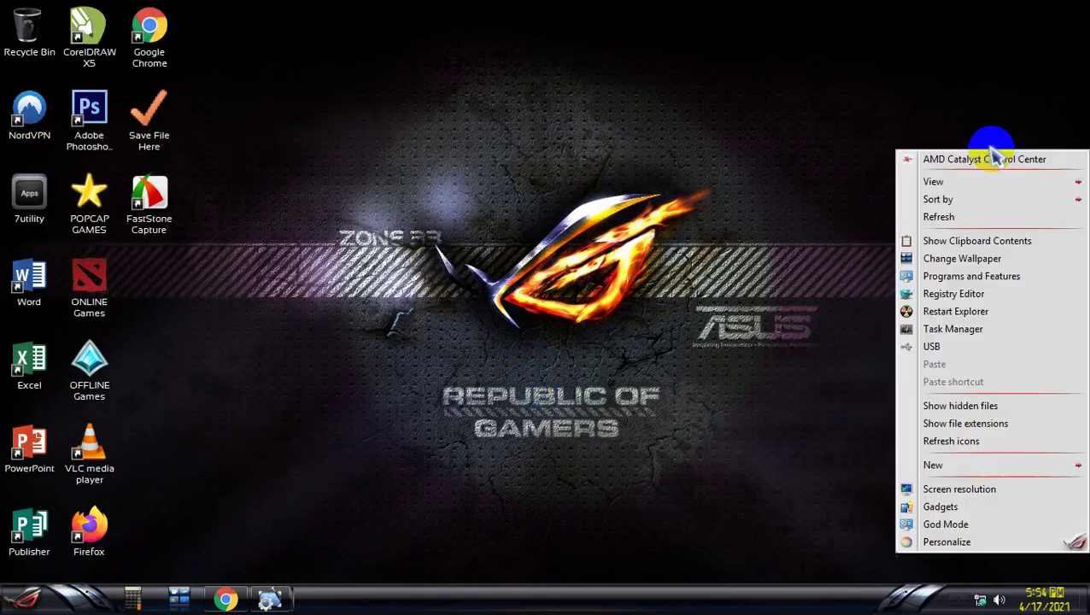
click(968, 224)
right_click(246, 151)
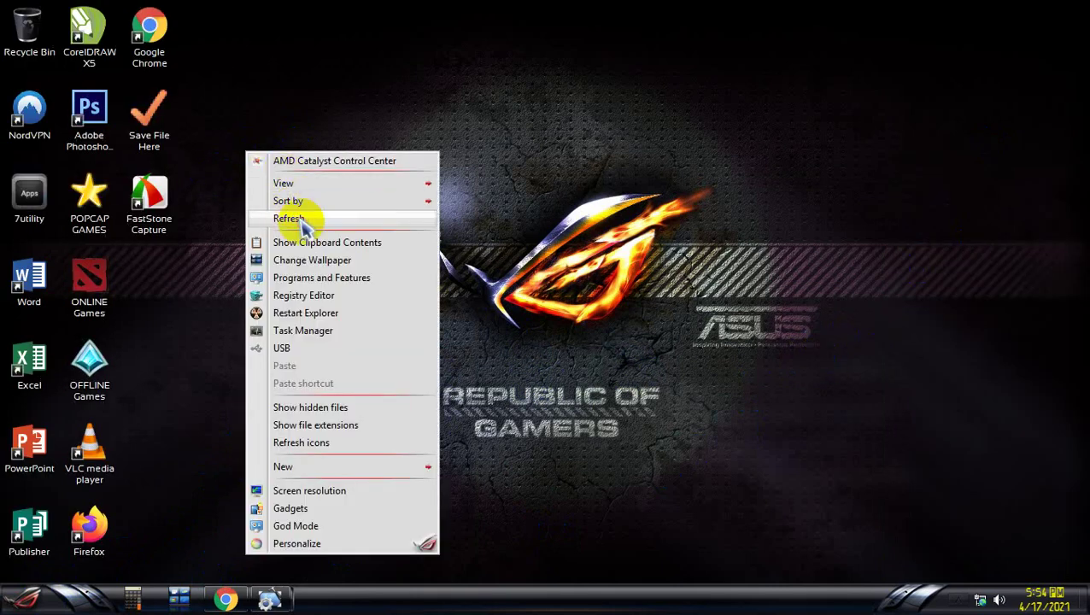
click(304, 224)
right_click(219, 470)
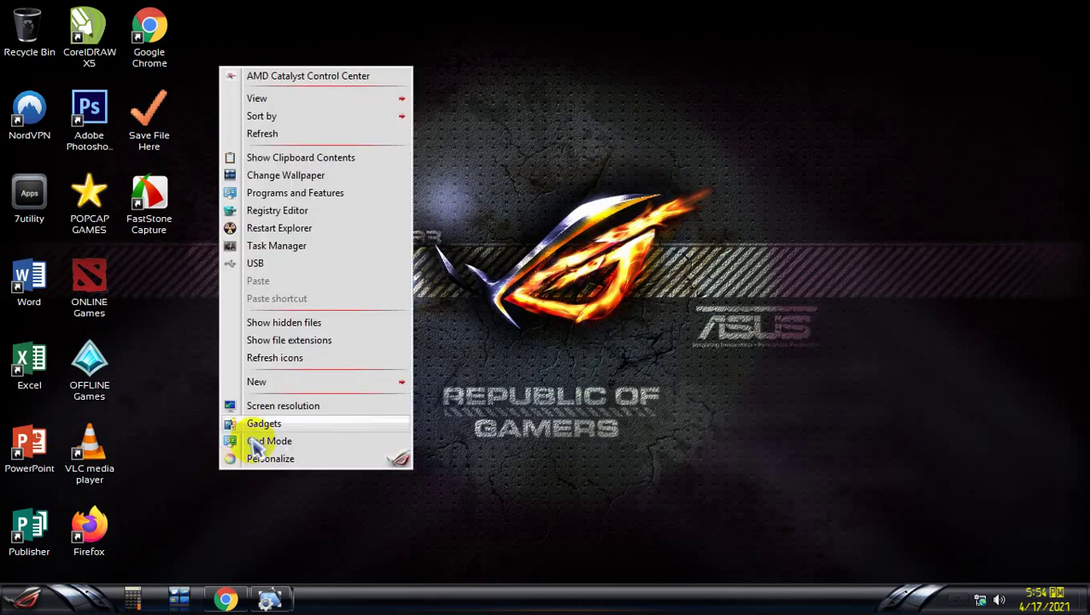
click(271, 136)
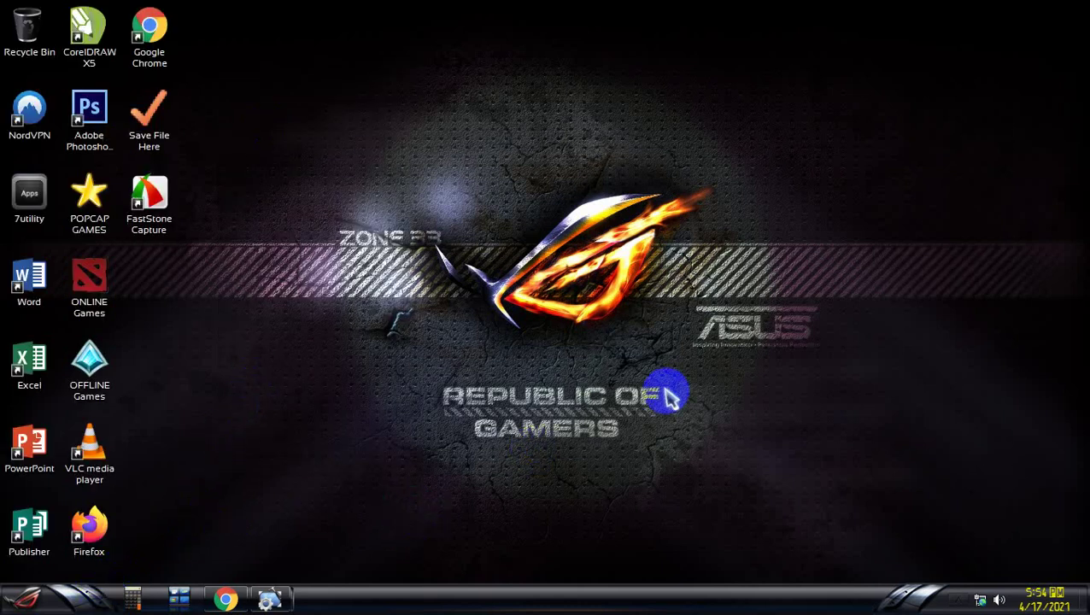
right_click(885, 147)
click(922, 213)
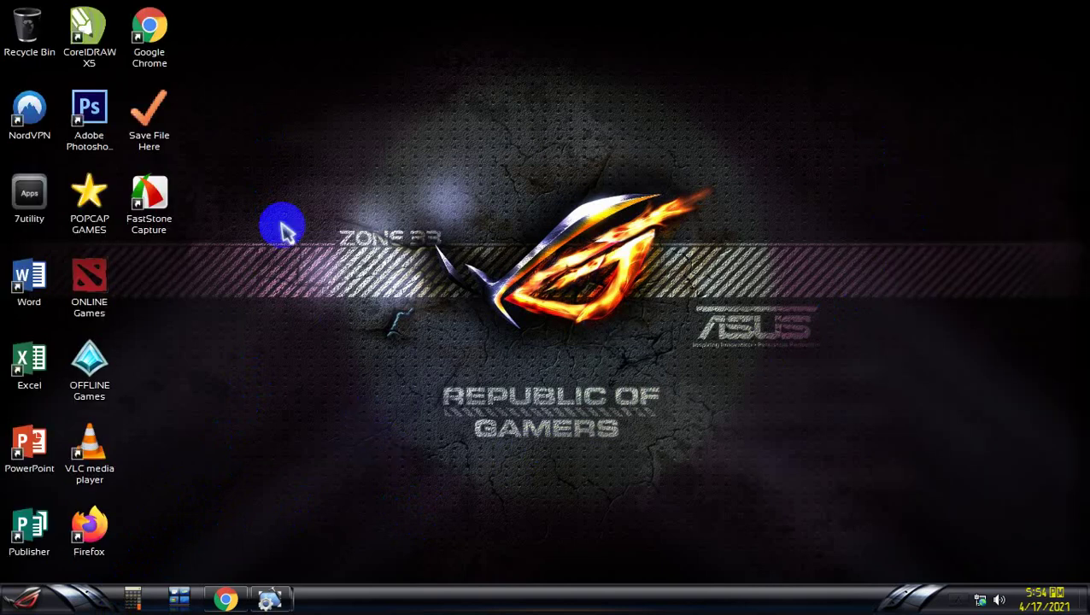
right_click(263, 165)
click(304, 232)
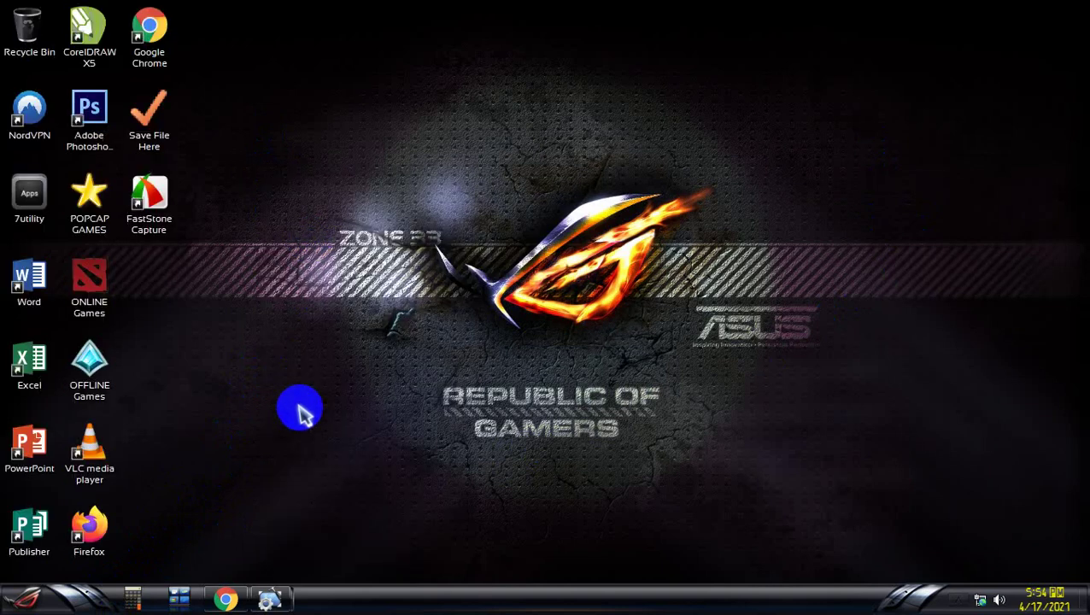
right_click(214, 382)
click(263, 246)
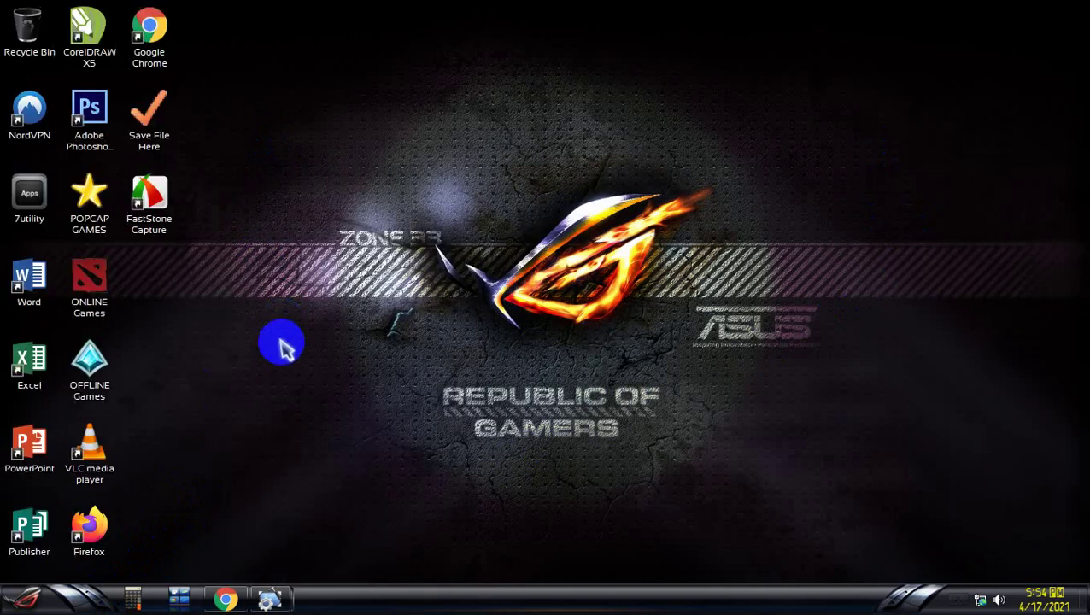
right_click(245, 120)
click(296, 195)
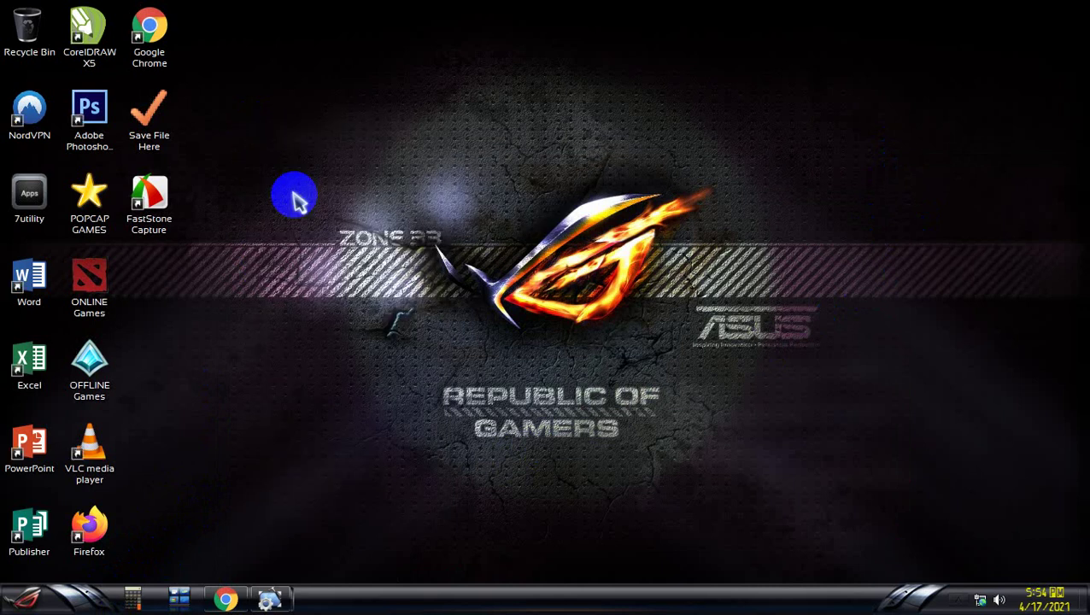
right_click(188, 443)
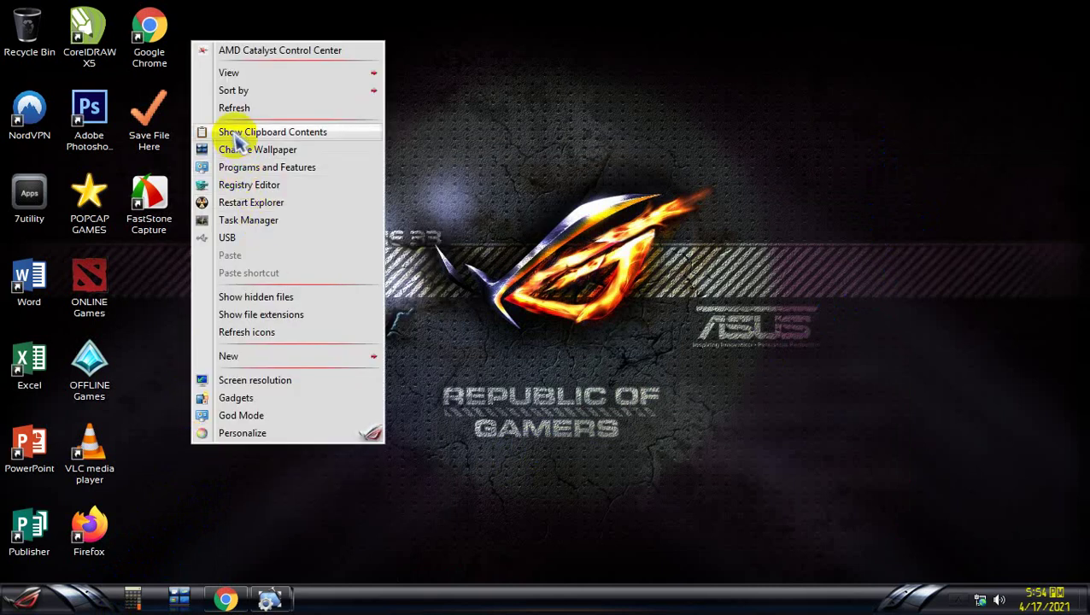
click(210, 108)
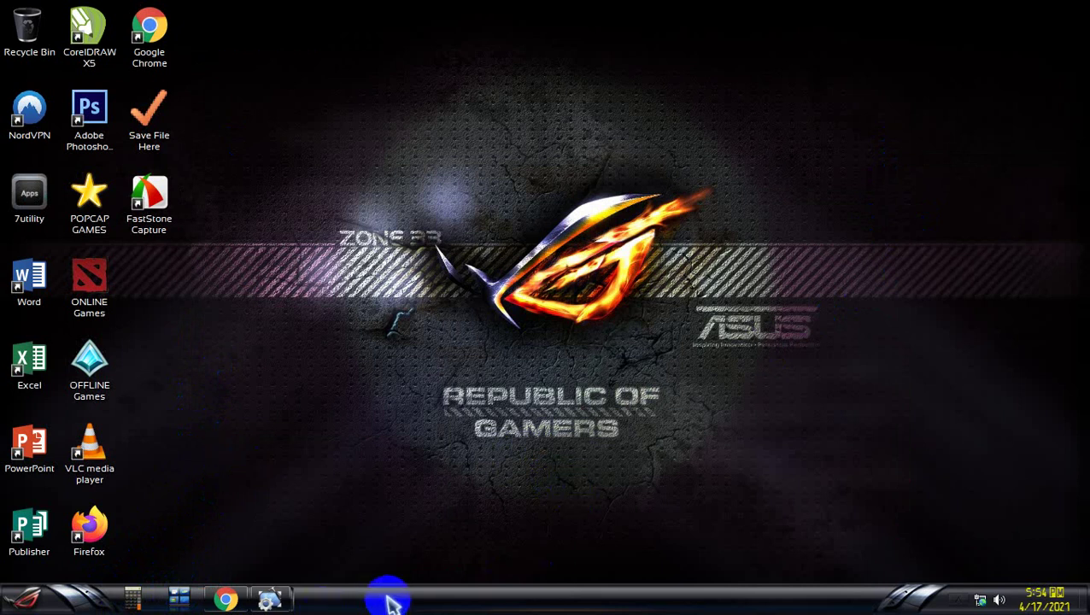
click(224, 598)
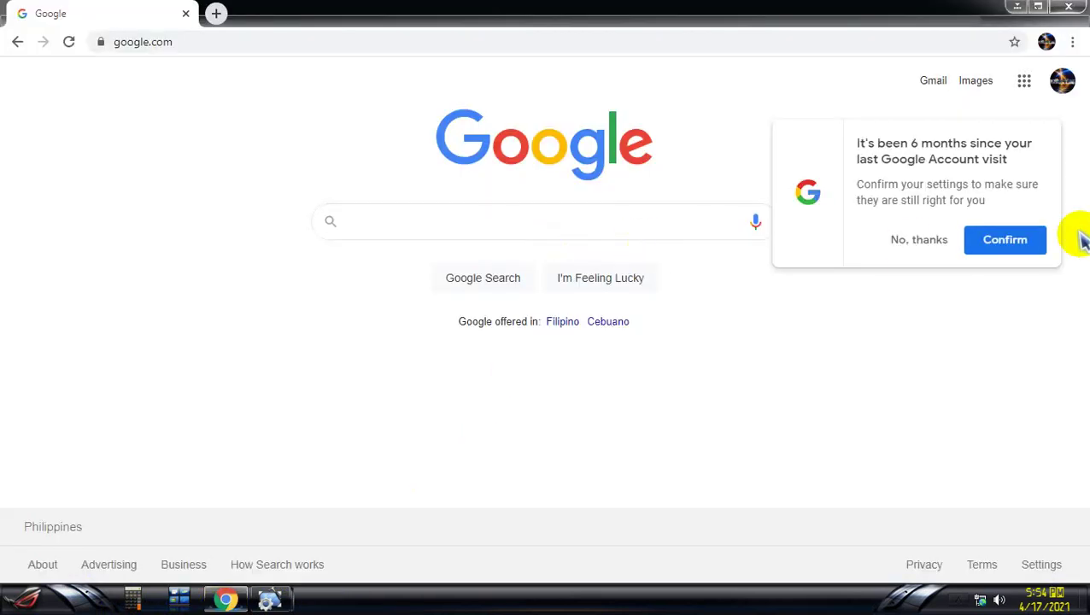
click(1068, 7)
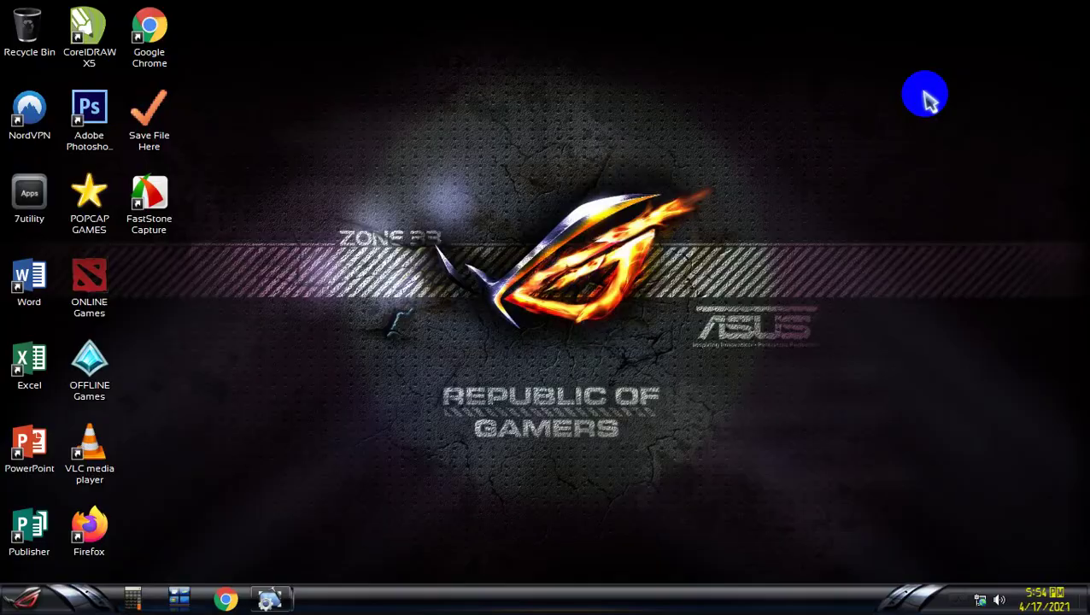
right_click(319, 99)
click(380, 167)
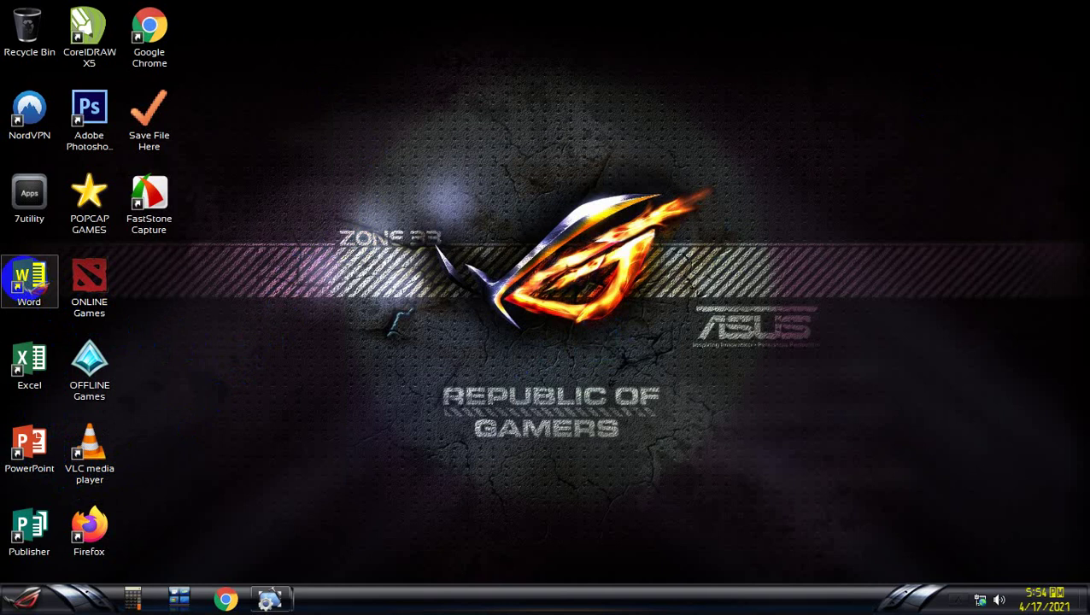
double_click(28, 279)
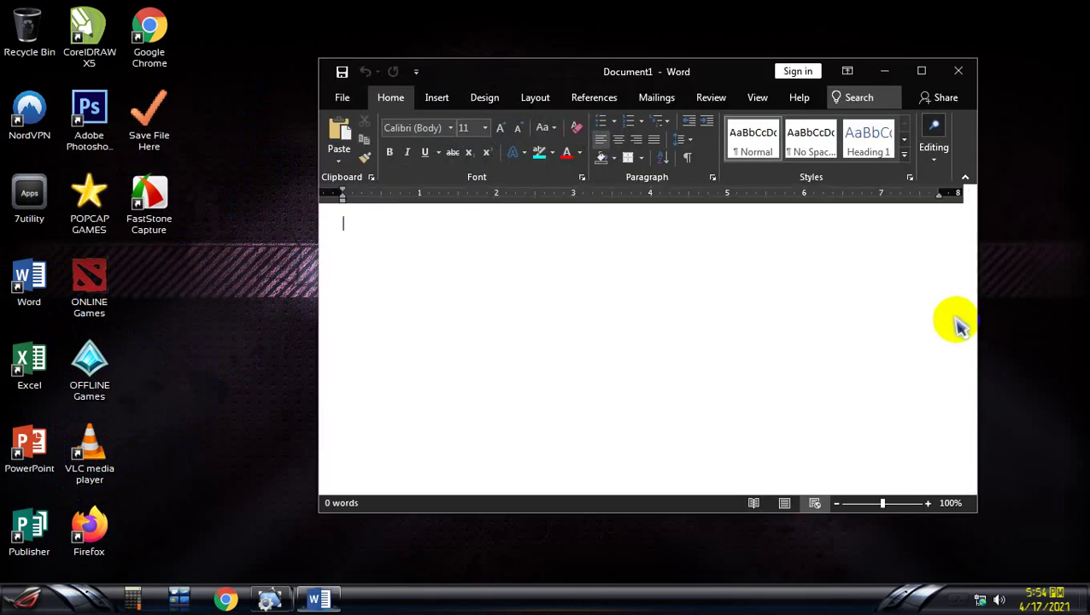
Maximize Word, switch Document1 to Print Layout, scroll the page, and close Word unsaved
click(921, 72)
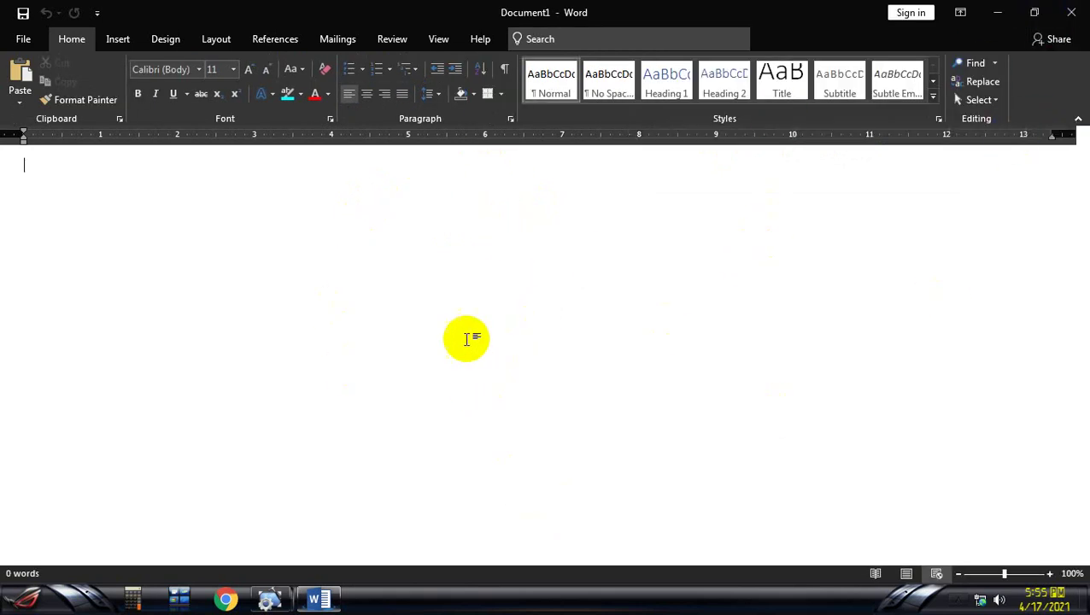
click(905, 574)
mouse_move(1075, 213)
mouse_down()
mouse_move(1081, 442)
mouse_move(1073, 177)
mouse_up()
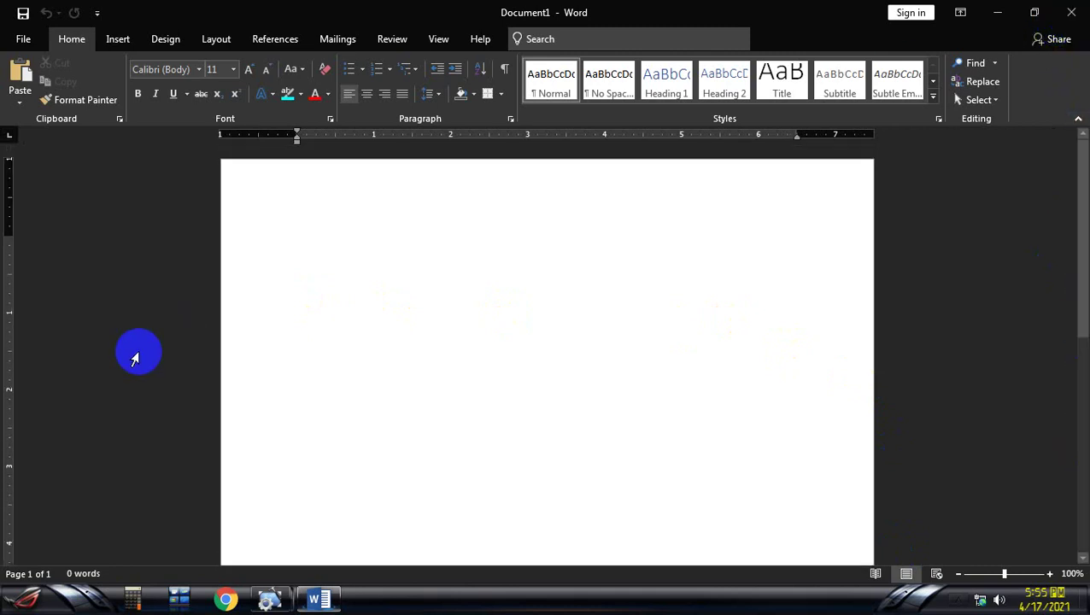
drag(1077, 175, 1080, 389)
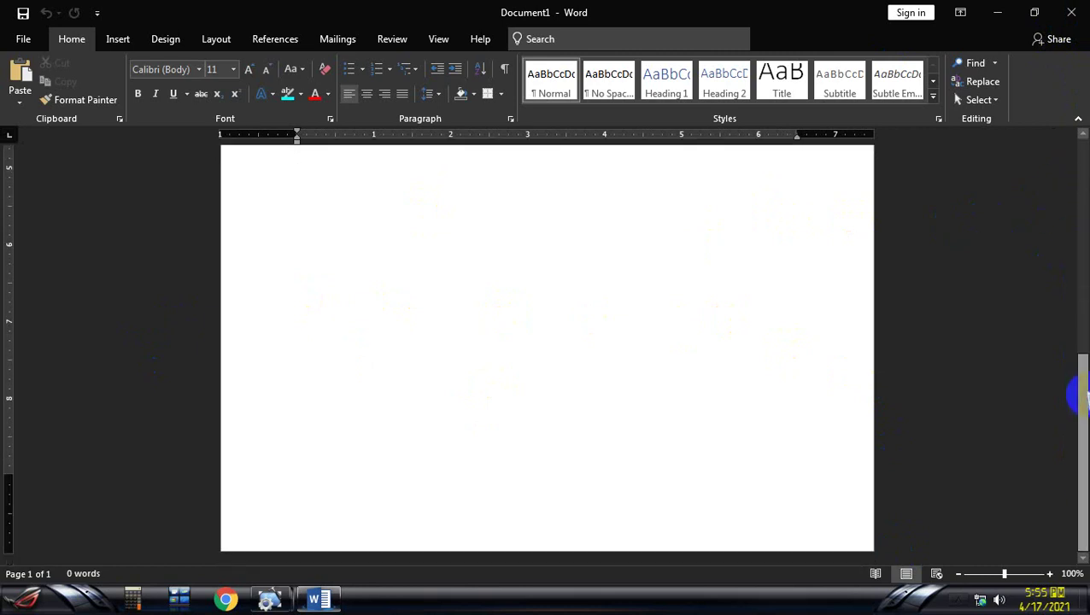
click(1072, 21)
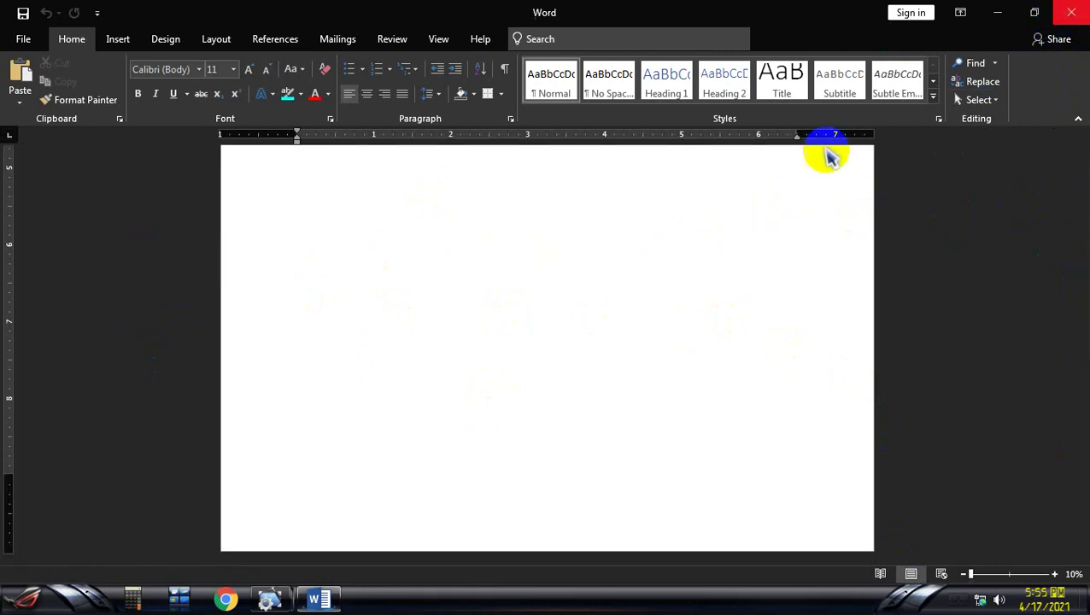
right_click(371, 180)
Refresh the desktop several times, then open the Start menu to reach Computer's Properties
click(416, 248)
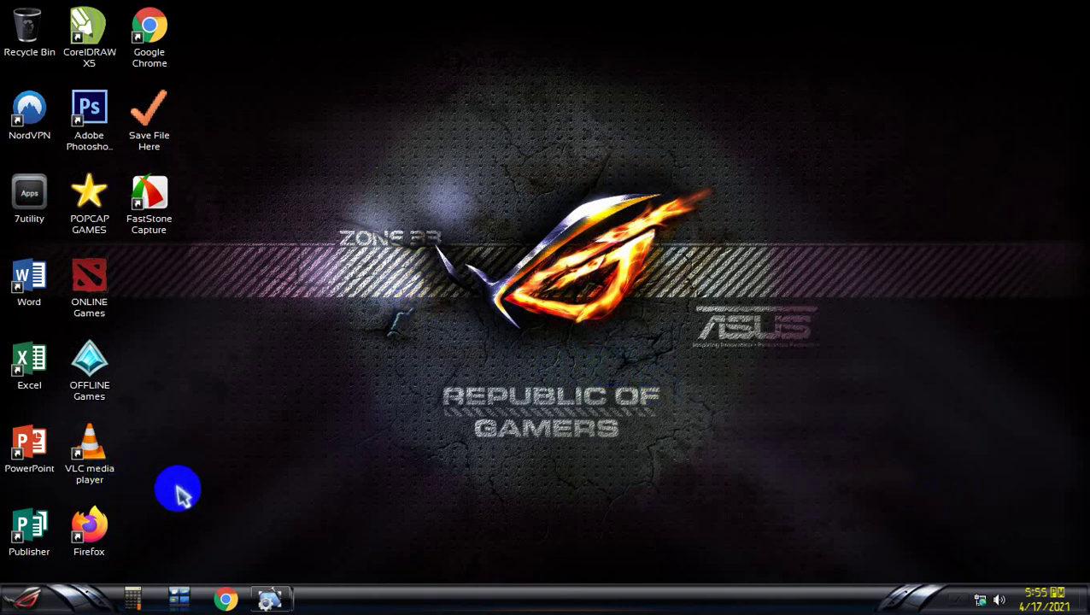
right_click(313, 141)
click(360, 205)
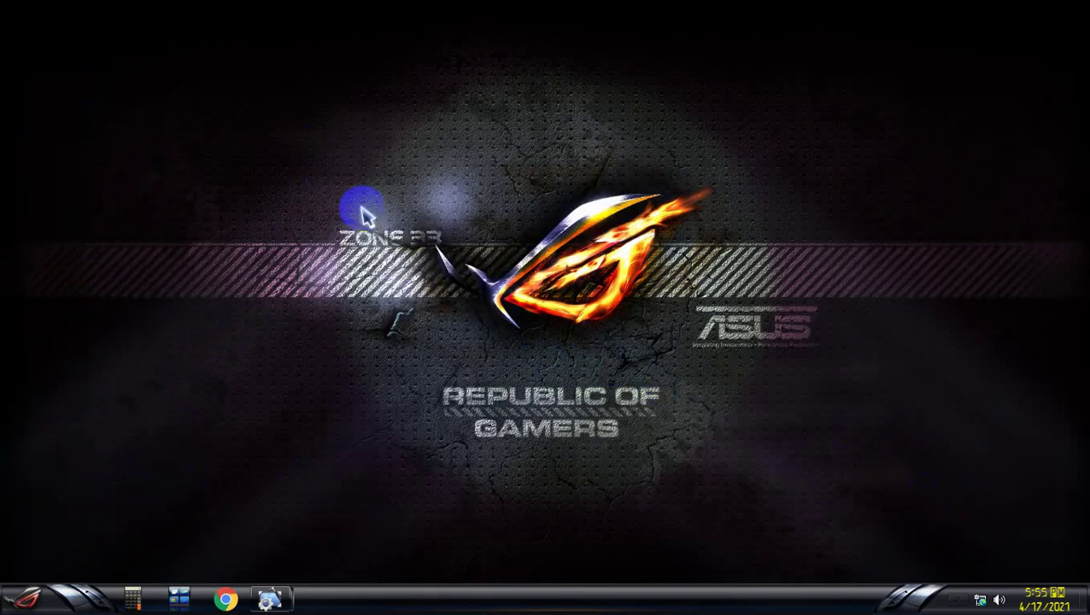
click(26, 596)
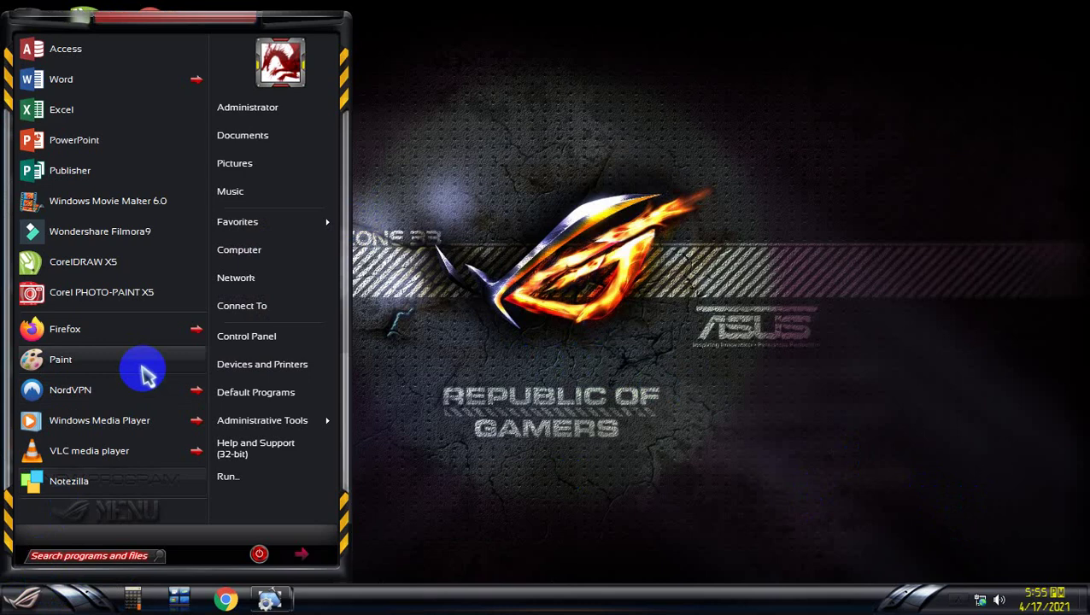
right_click(474, 143)
click(540, 210)
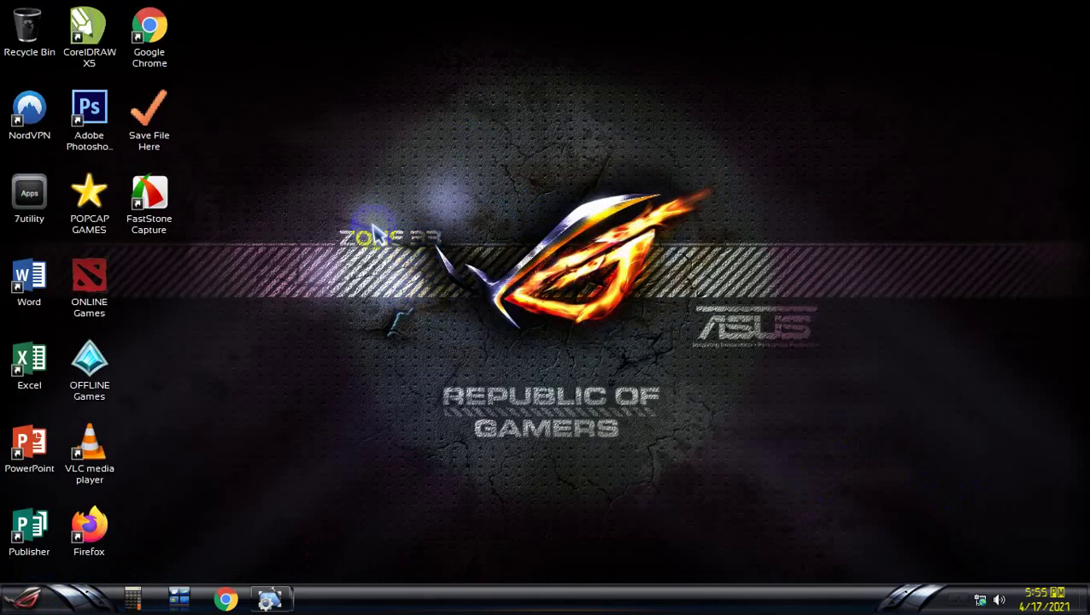
right_click(308, 163)
click(350, 227)
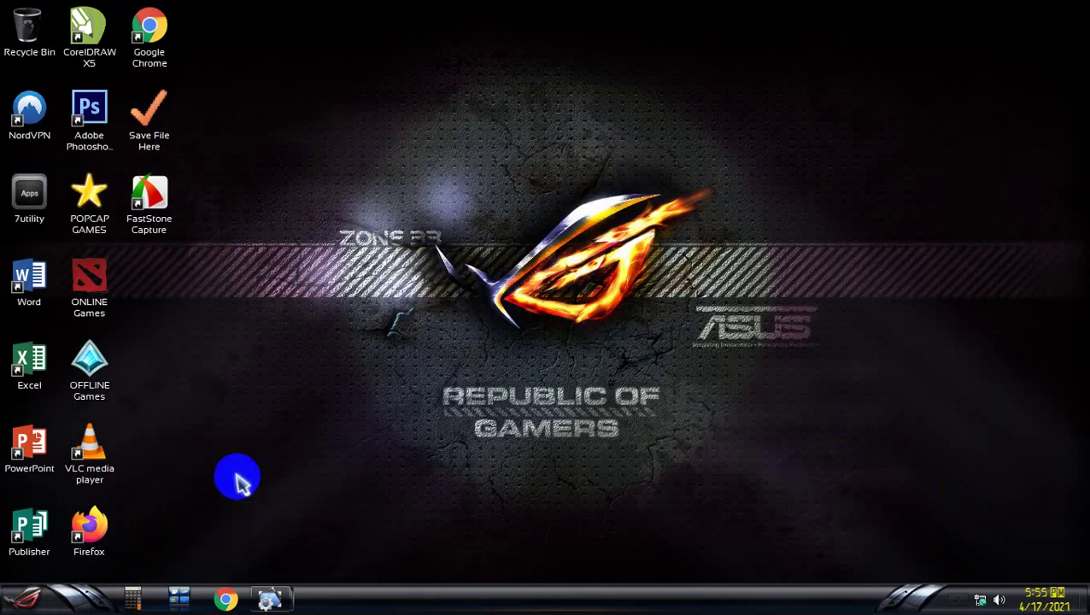
right_click(340, 158)
click(394, 227)
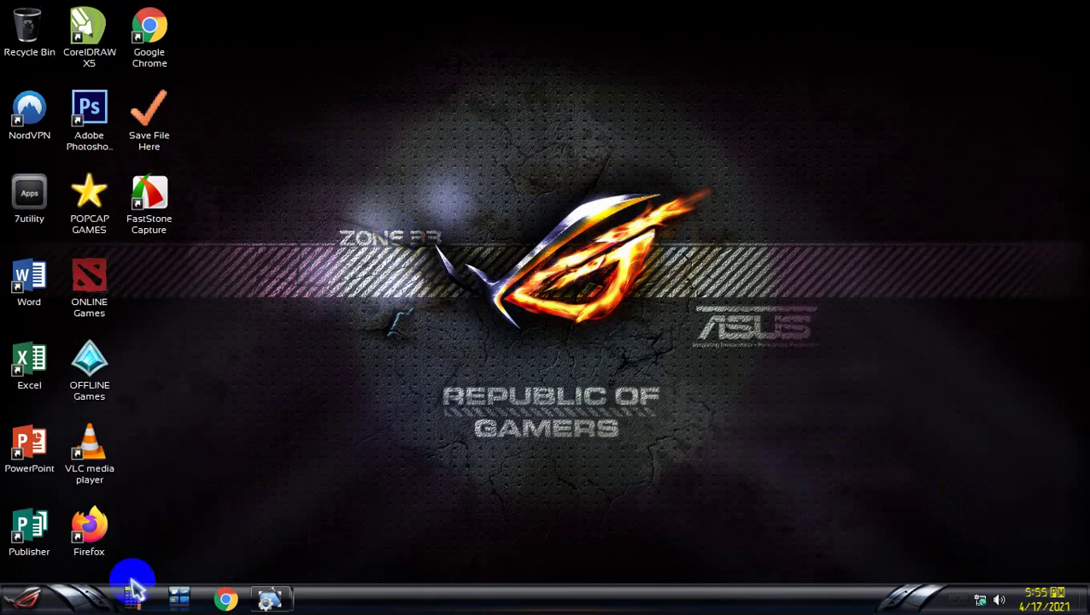
click(25, 602)
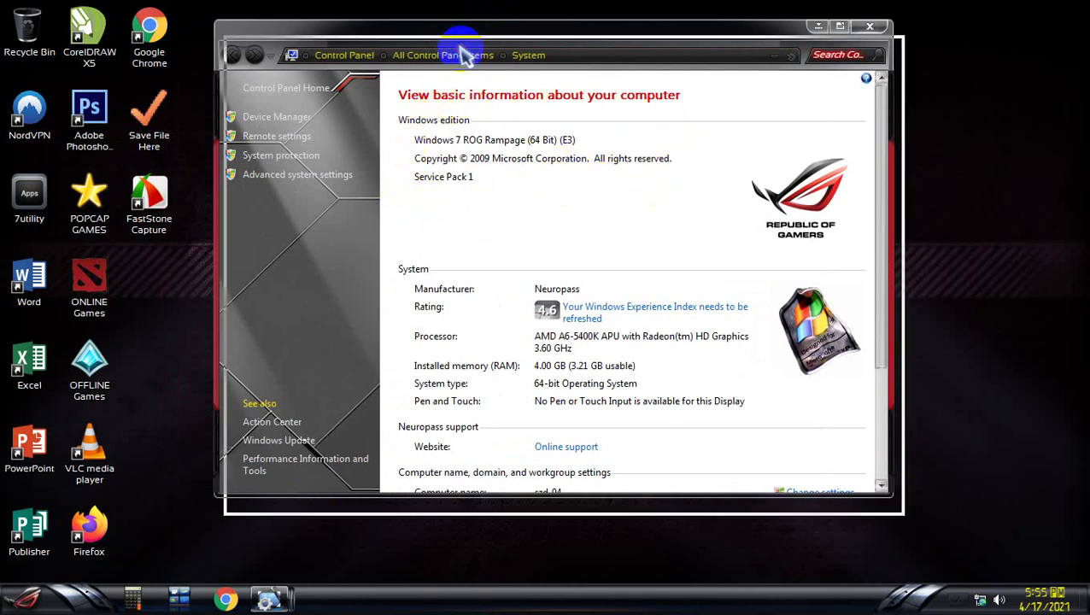
Nudge the System information window slightly lower and refresh the desktop
drag(455, 32, 465, 49)
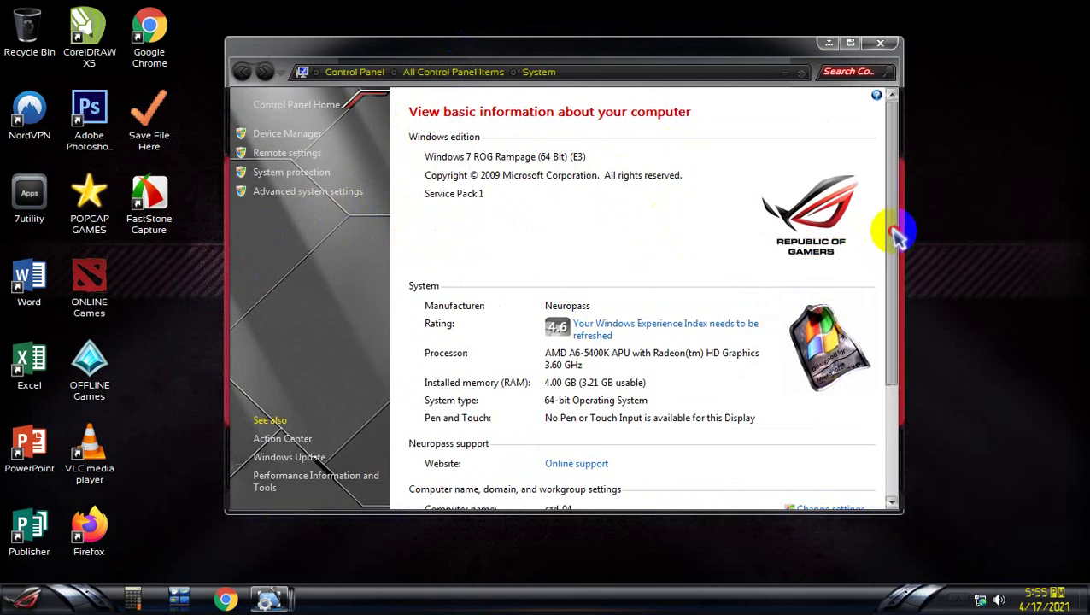
scroll(896, 237, down, 1)
scroll(902, 231, up, 1)
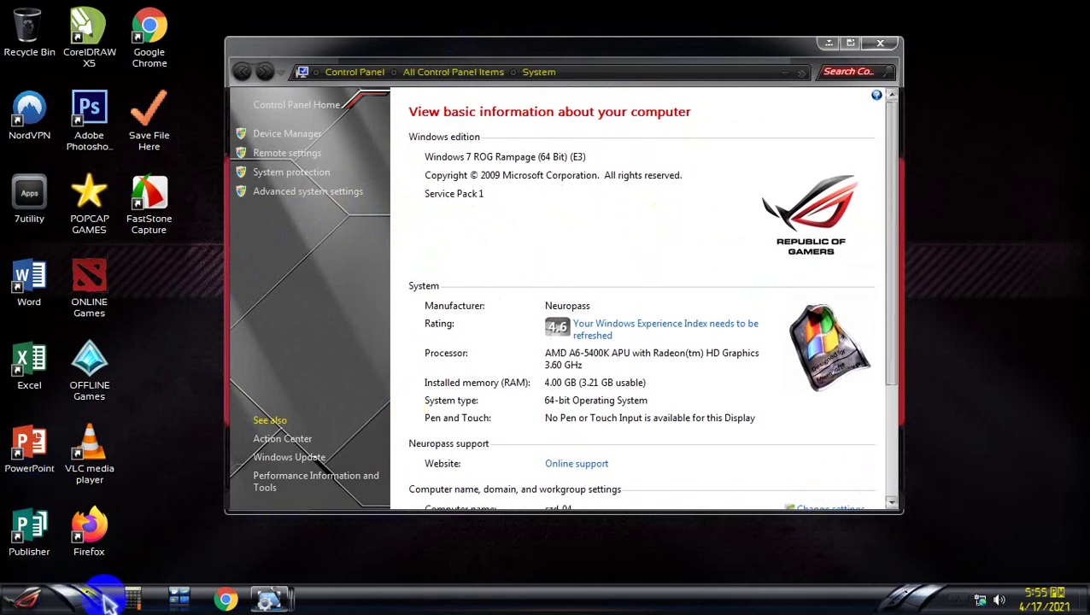
right_click(158, 479)
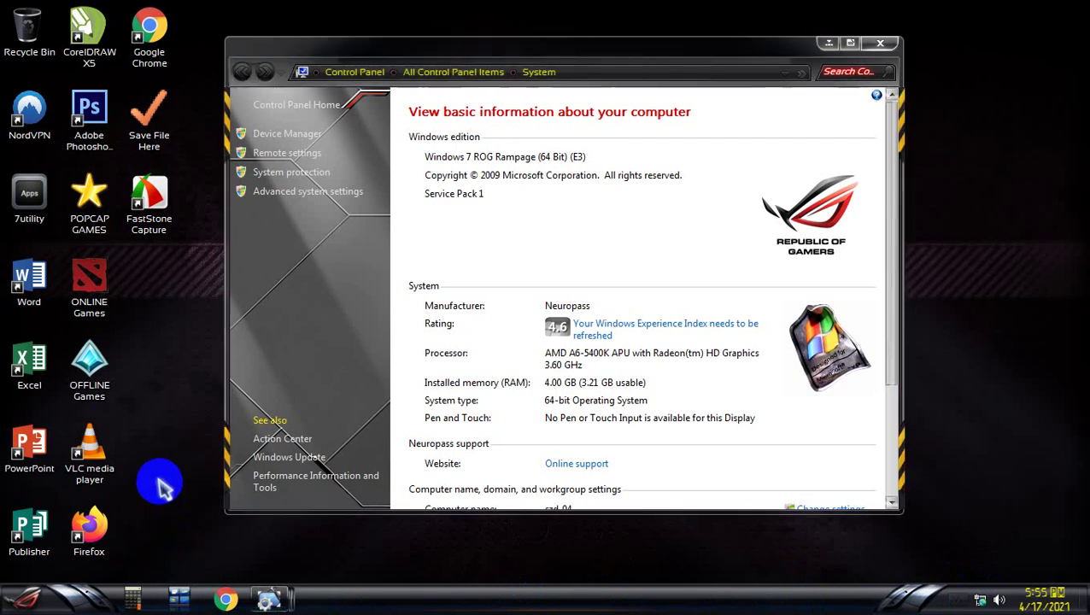
click(209, 145)
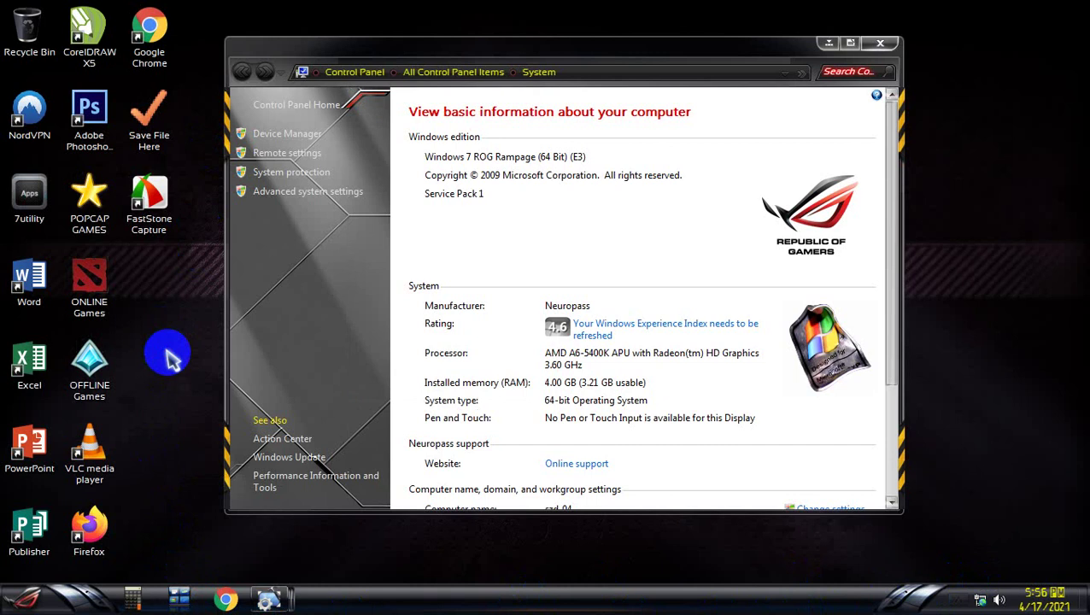
Refresh the desktop twice more, then close the System information window
right_click(156, 351)
click(195, 249)
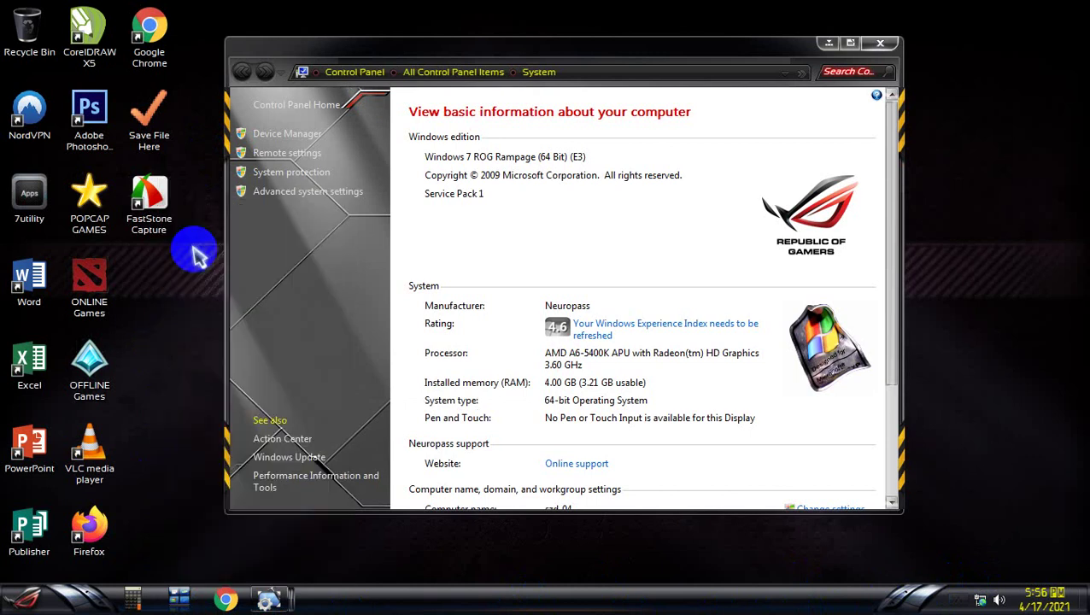
right_click(157, 383)
click(201, 248)
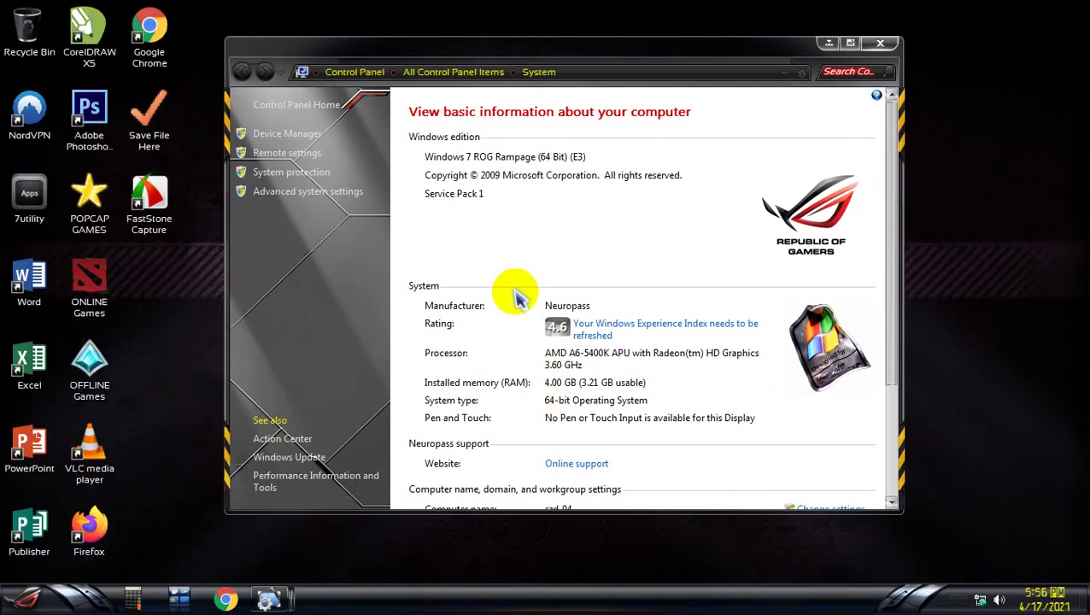
click(890, 74)
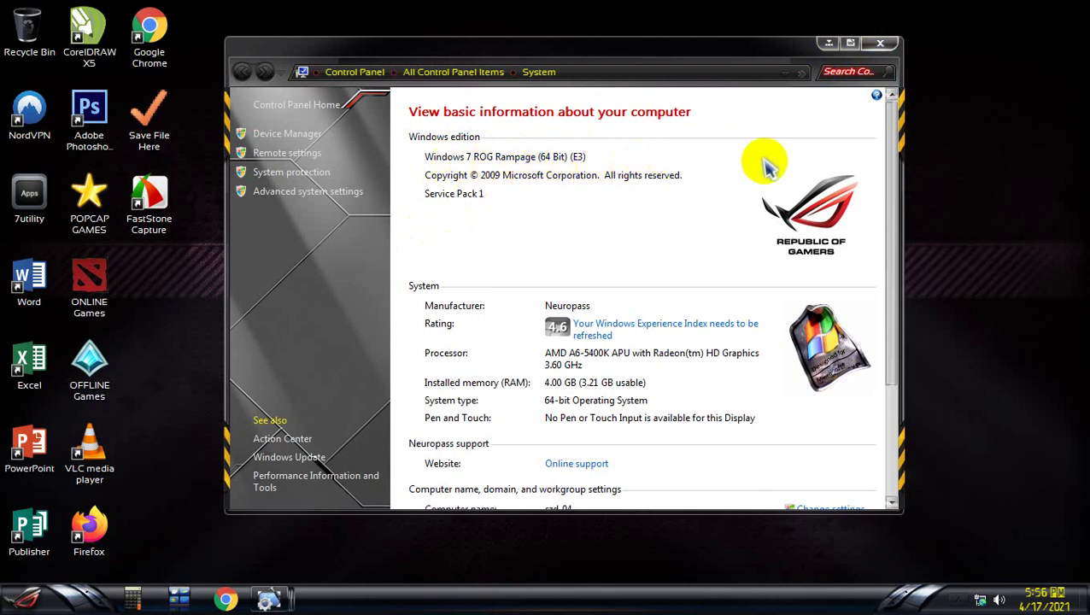
click(886, 53)
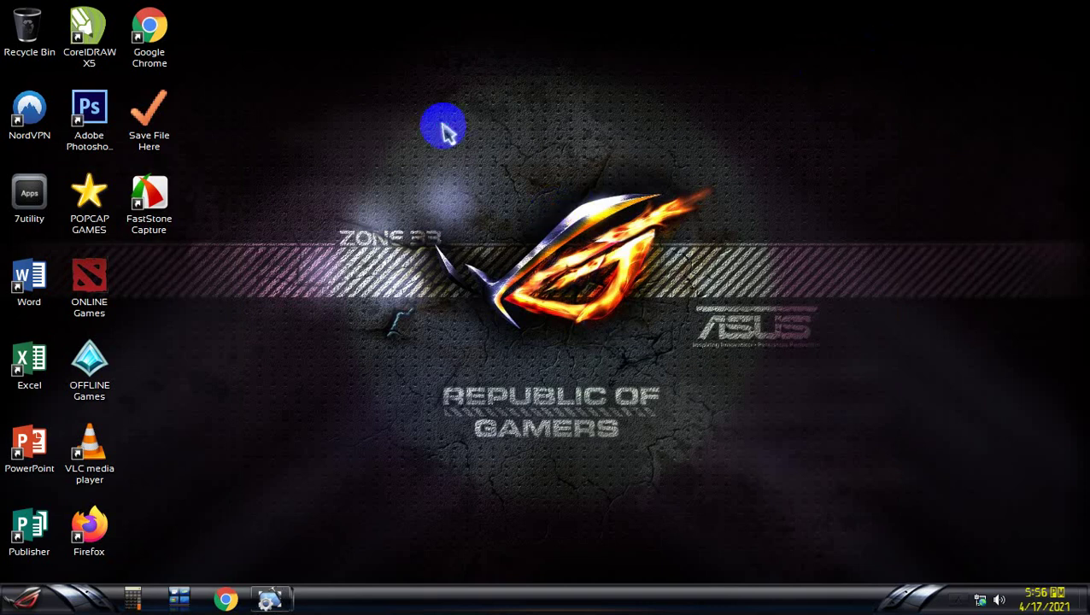
right_click(440, 121)
click(461, 192)
right_click(338, 144)
mouse_move(375, 175)
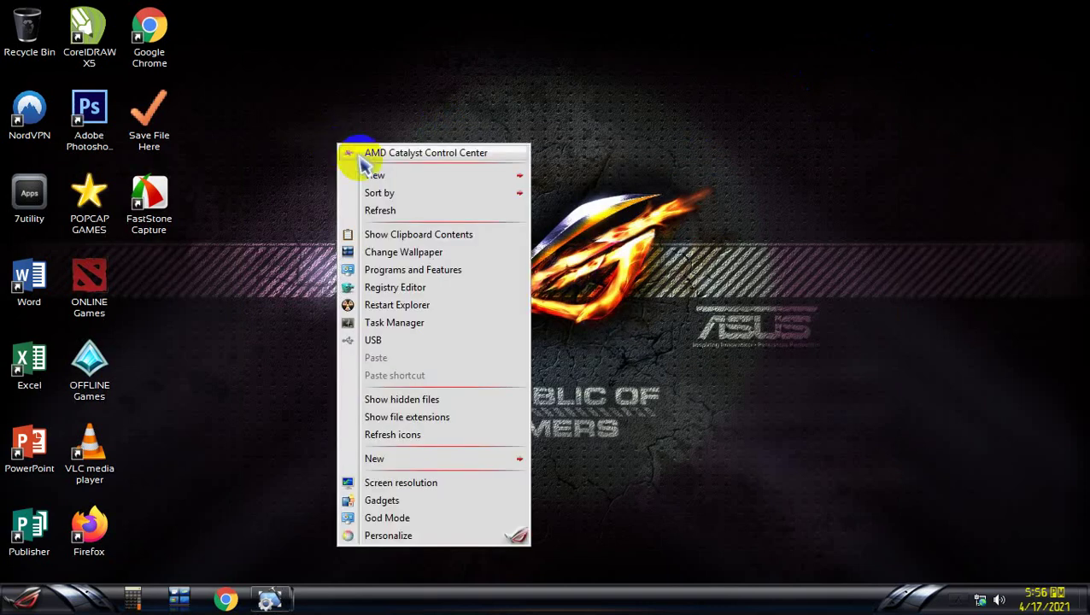
click(403, 214)
right_click(325, 177)
click(366, 239)
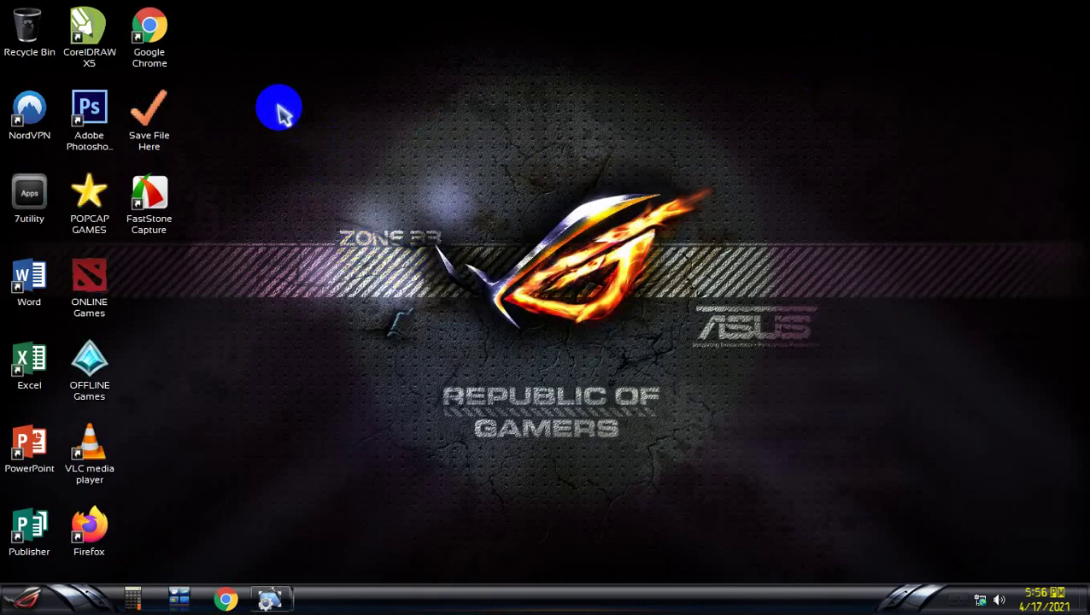
right_click(280, 106)
click(343, 174)
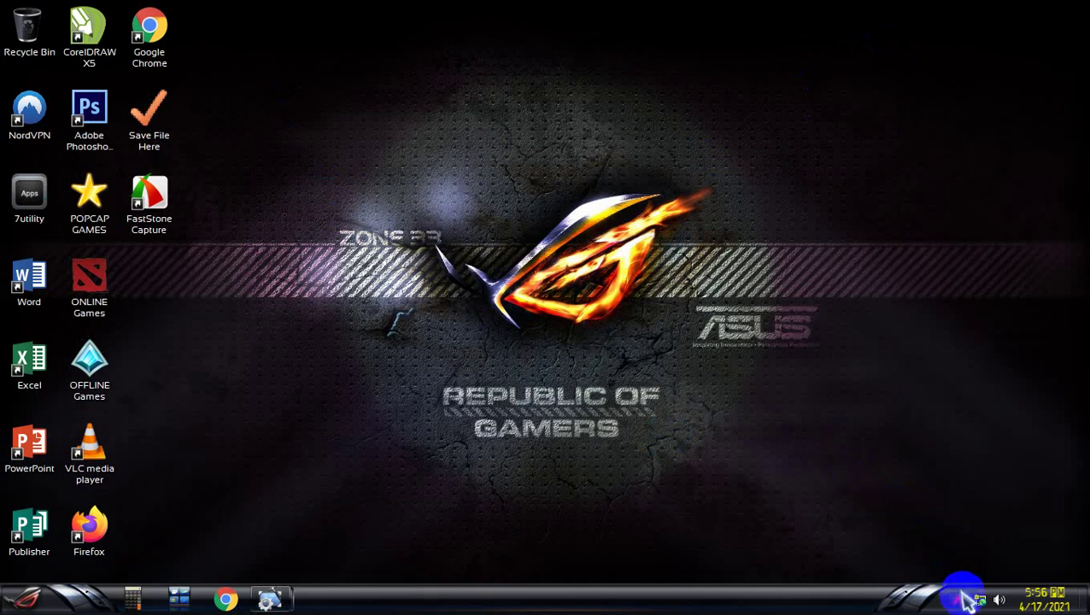
click(957, 599)
click(673, 487)
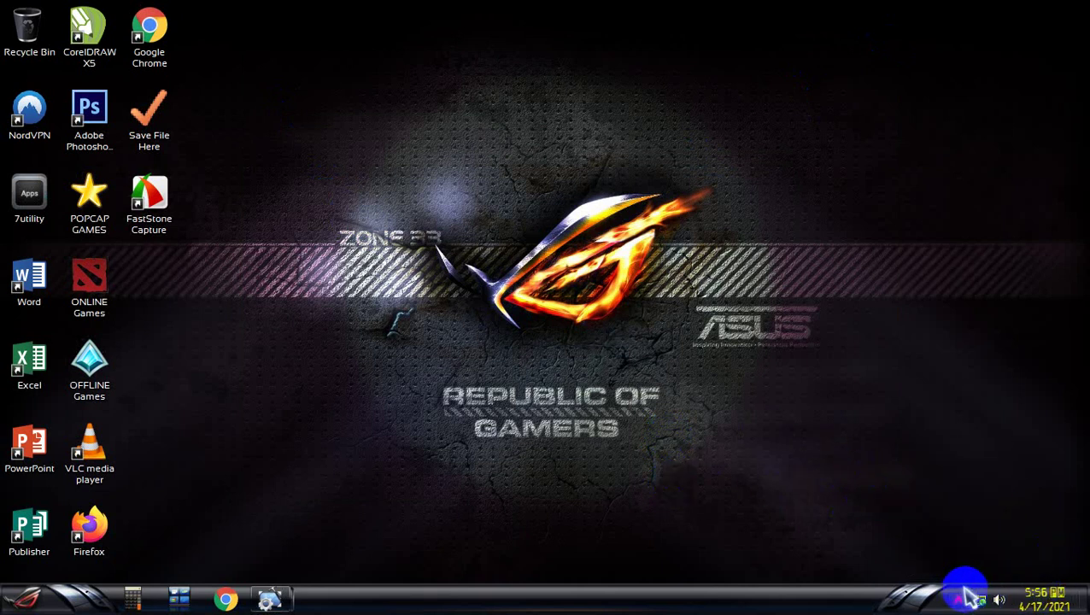